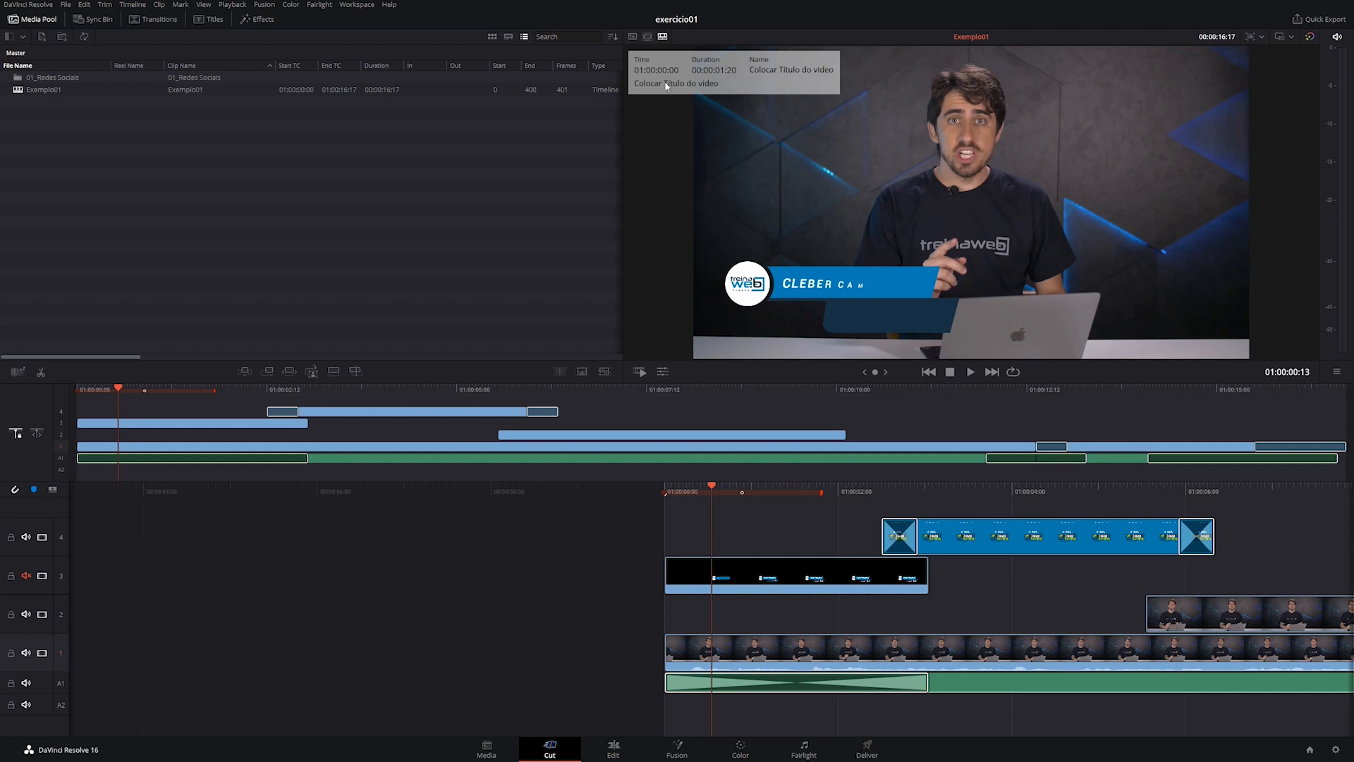
Remove the "Colocar Título do vídeo" marker from the start of the timeline and save the project.
double_click(776, 494)
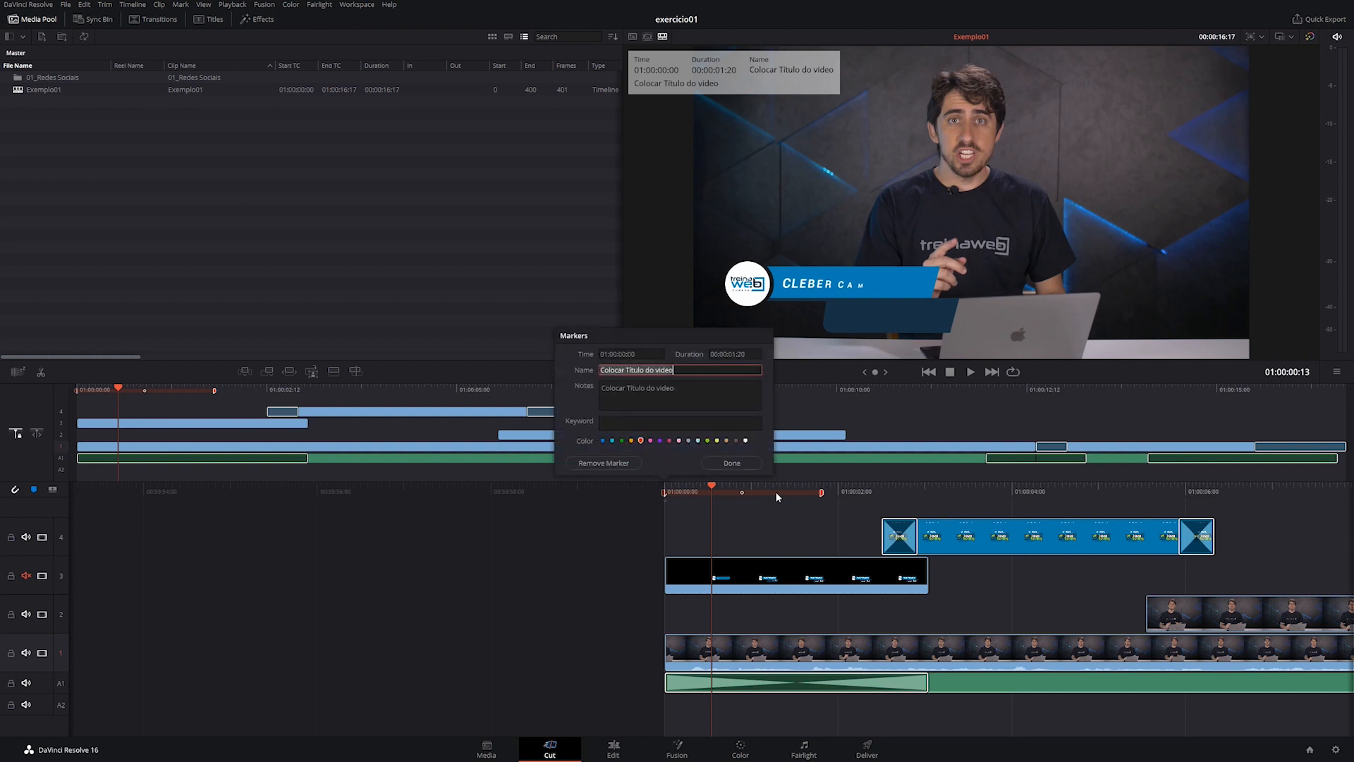
click(603, 463)
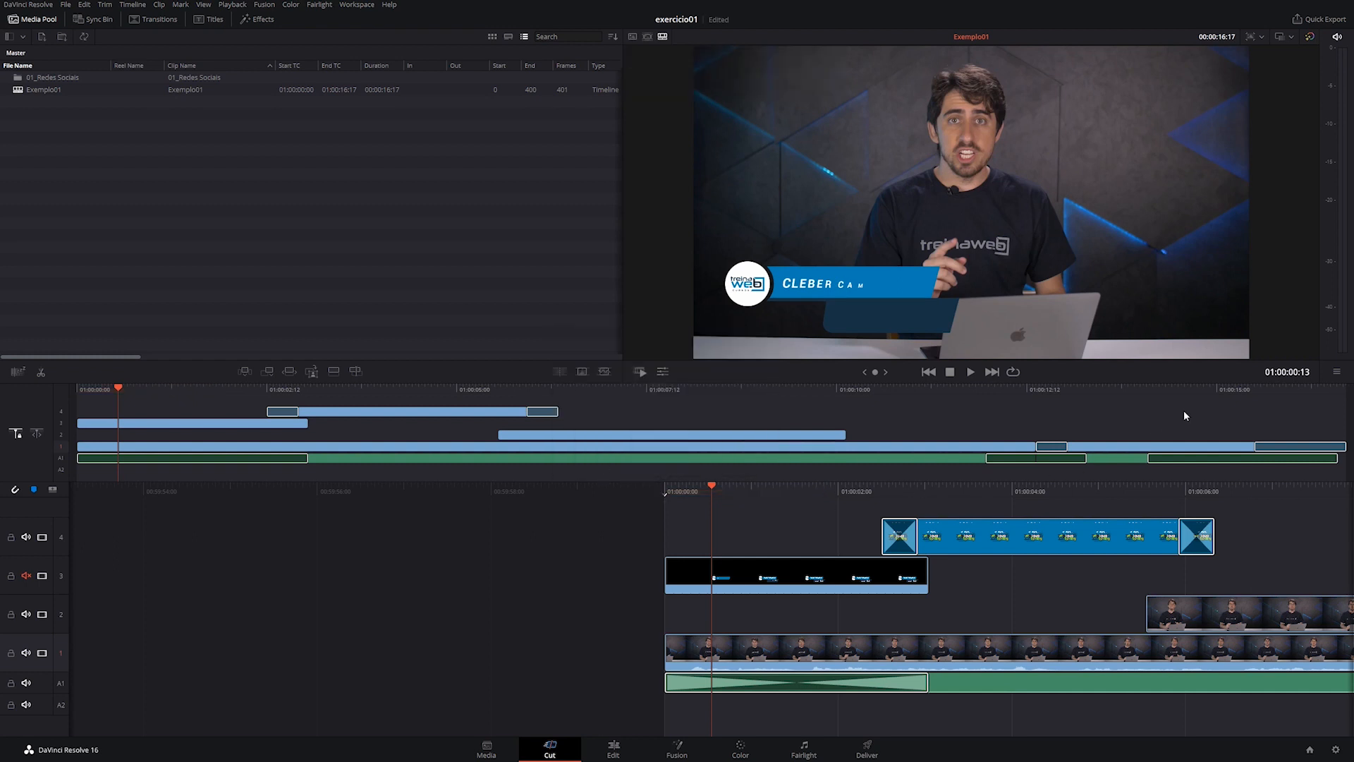
key(ctrl+s)
Play the timeline from about 01:00:10:04 and return the playhead to about 01:00:10:10.
click(854, 389)
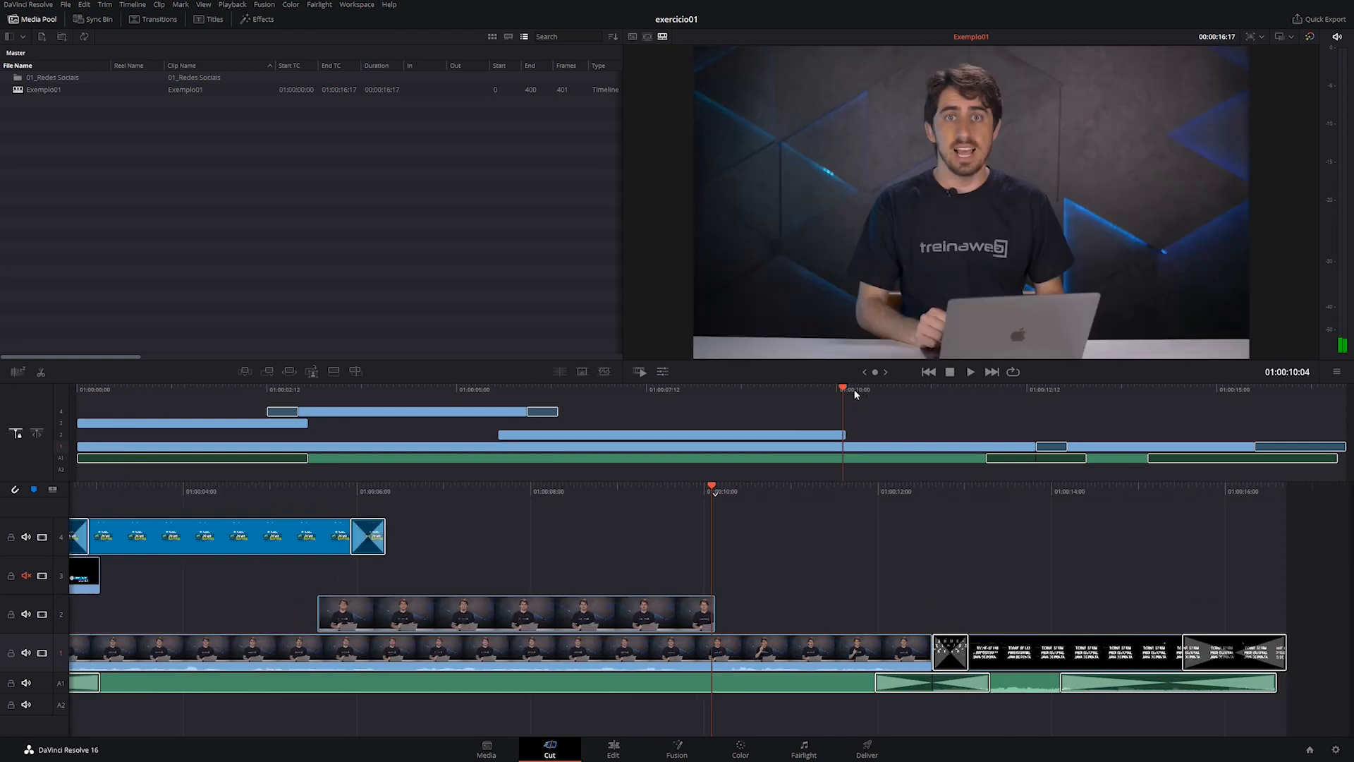
key(space)
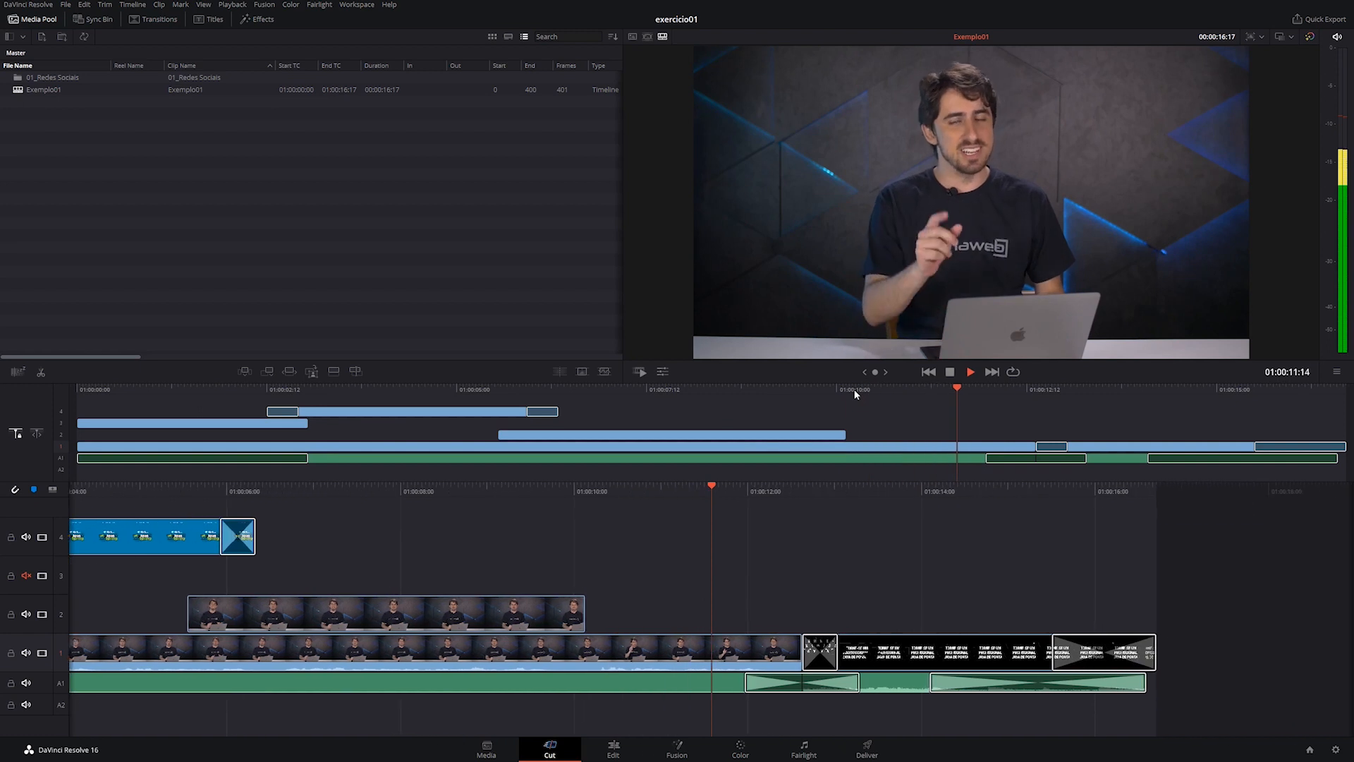
click(867, 389)
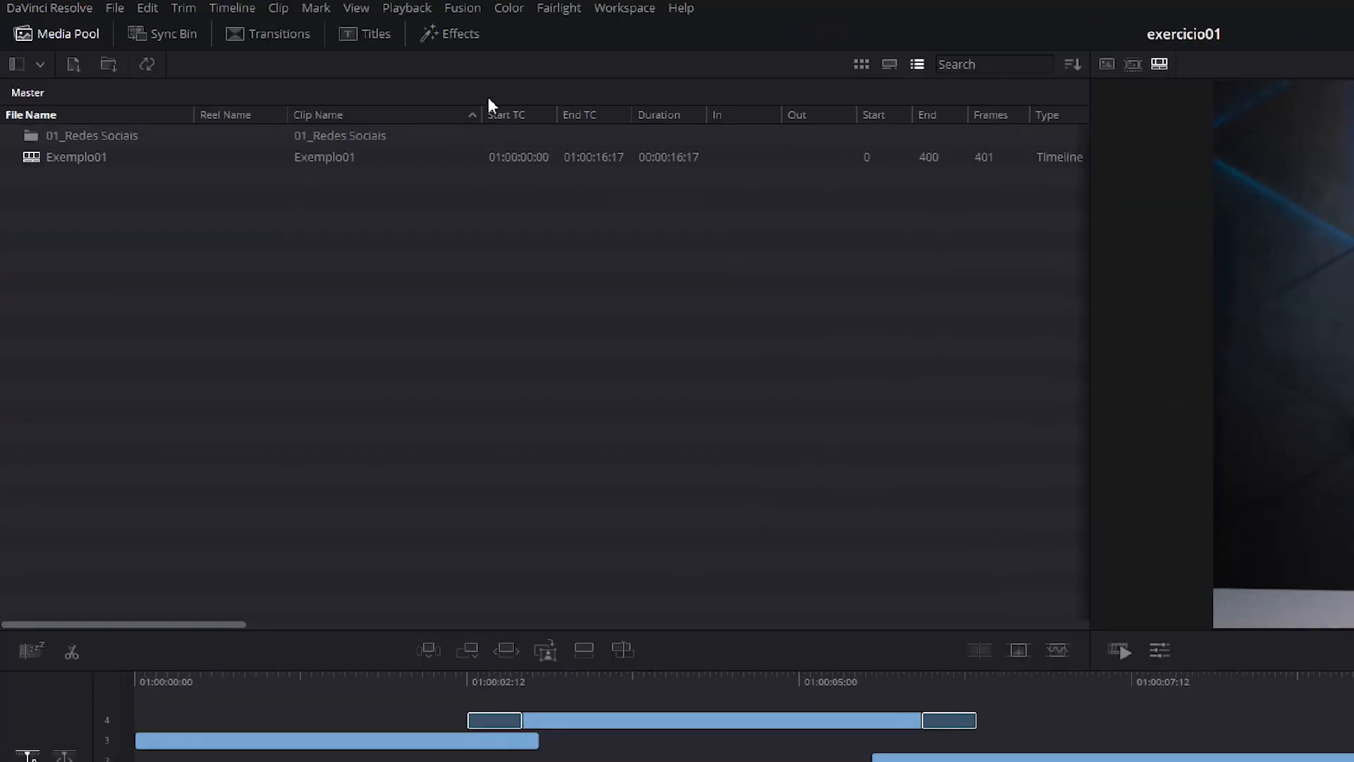
Browse the standard and Fusion title templates, looking at the L, M and R Lower 3rd options.
click(364, 41)
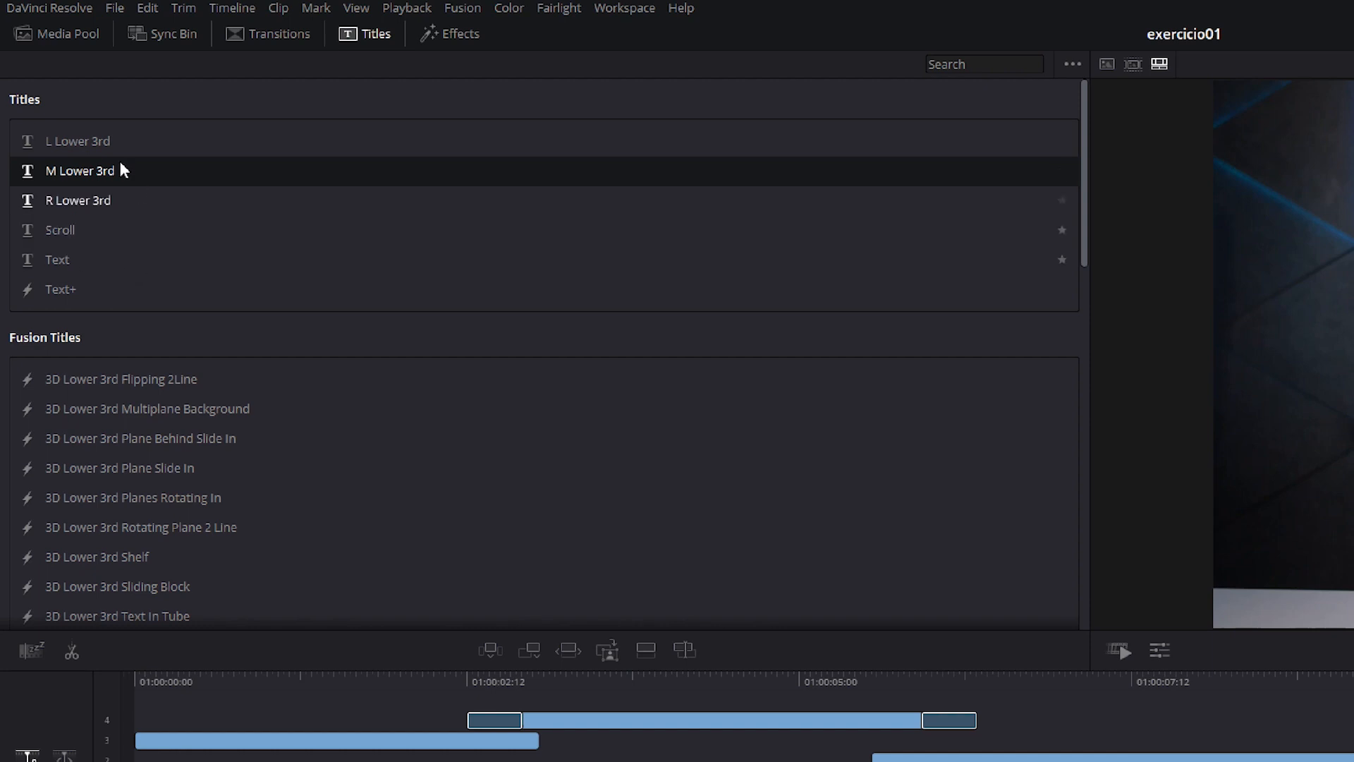
scroll(66, 385, down, 12)
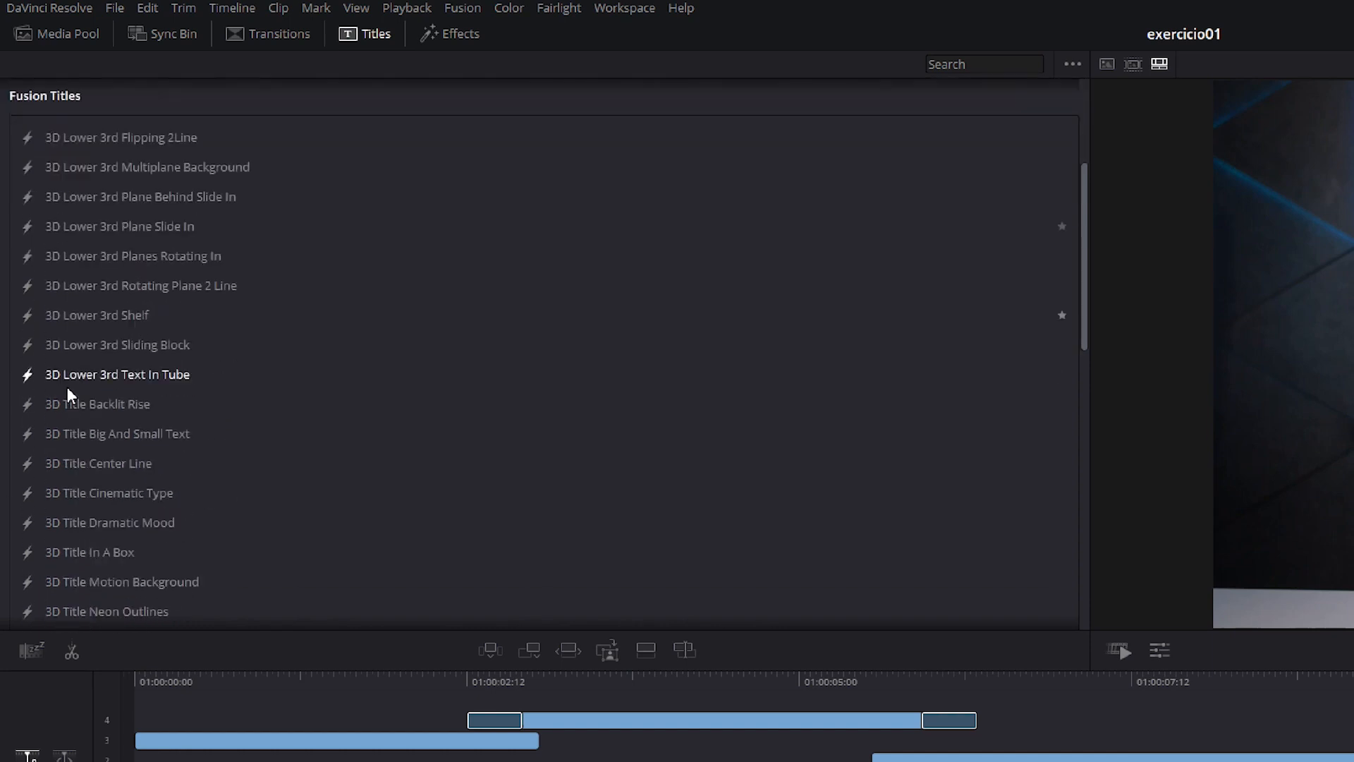
scroll(49, 431, up, 15)
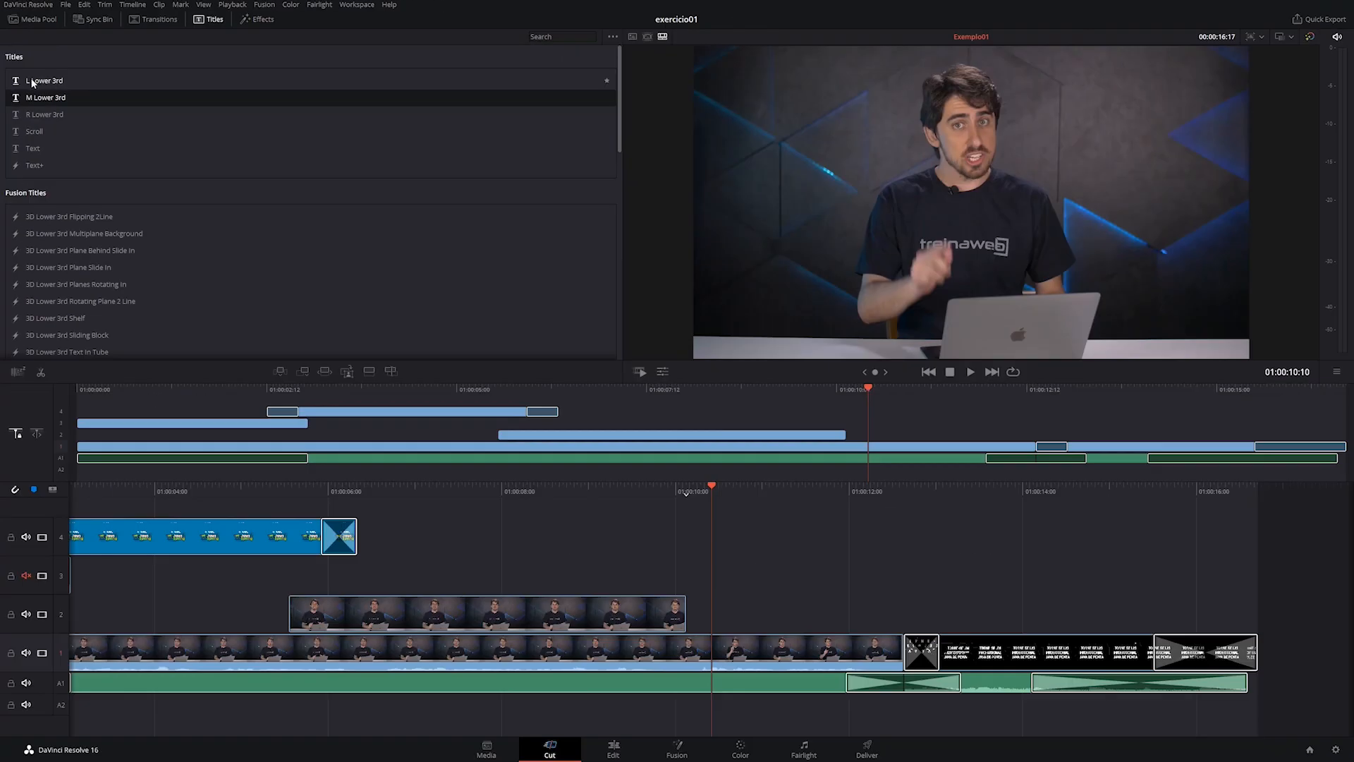
click(35, 83)
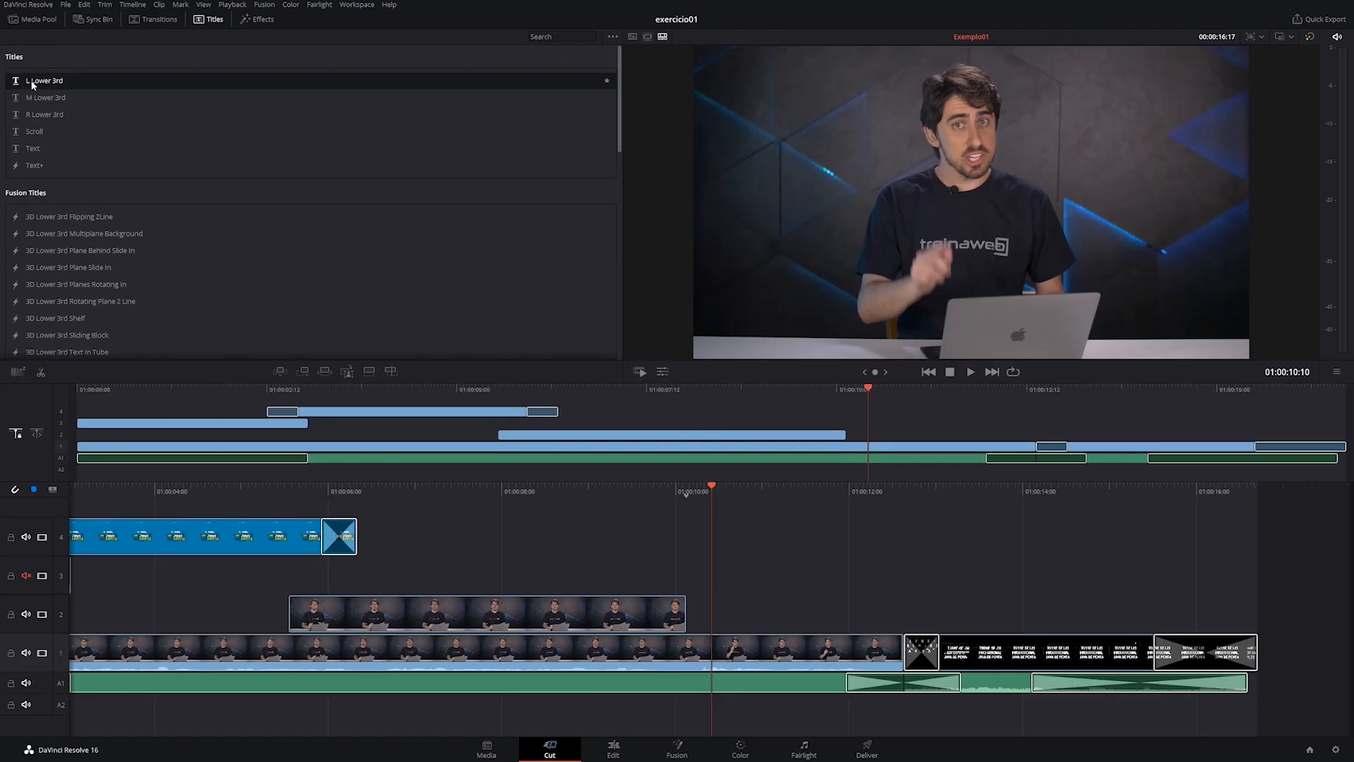
click(32, 98)
click(31, 114)
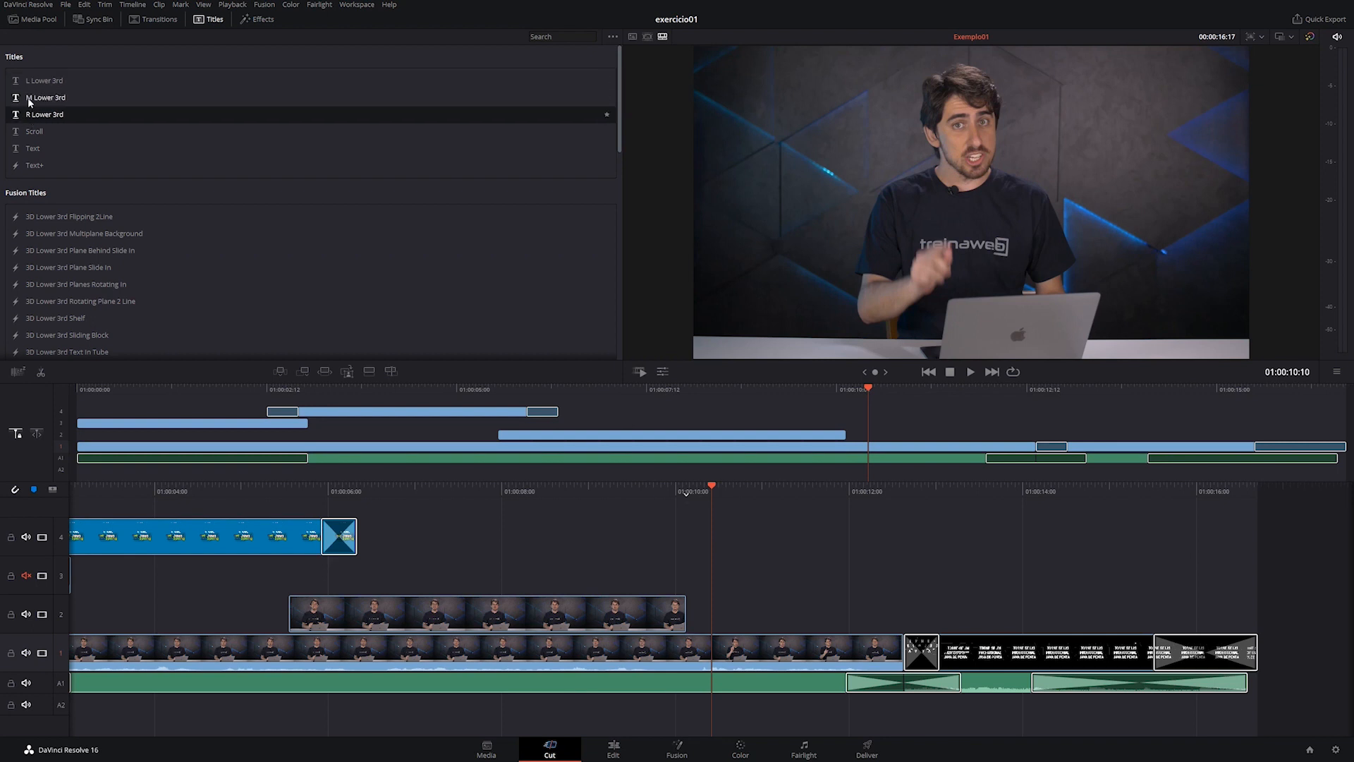
Try the L Lower 3rd title on video track 2 right after the existing clip, and delete it.
click(20, 85)
drag(20, 85, 688, 614)
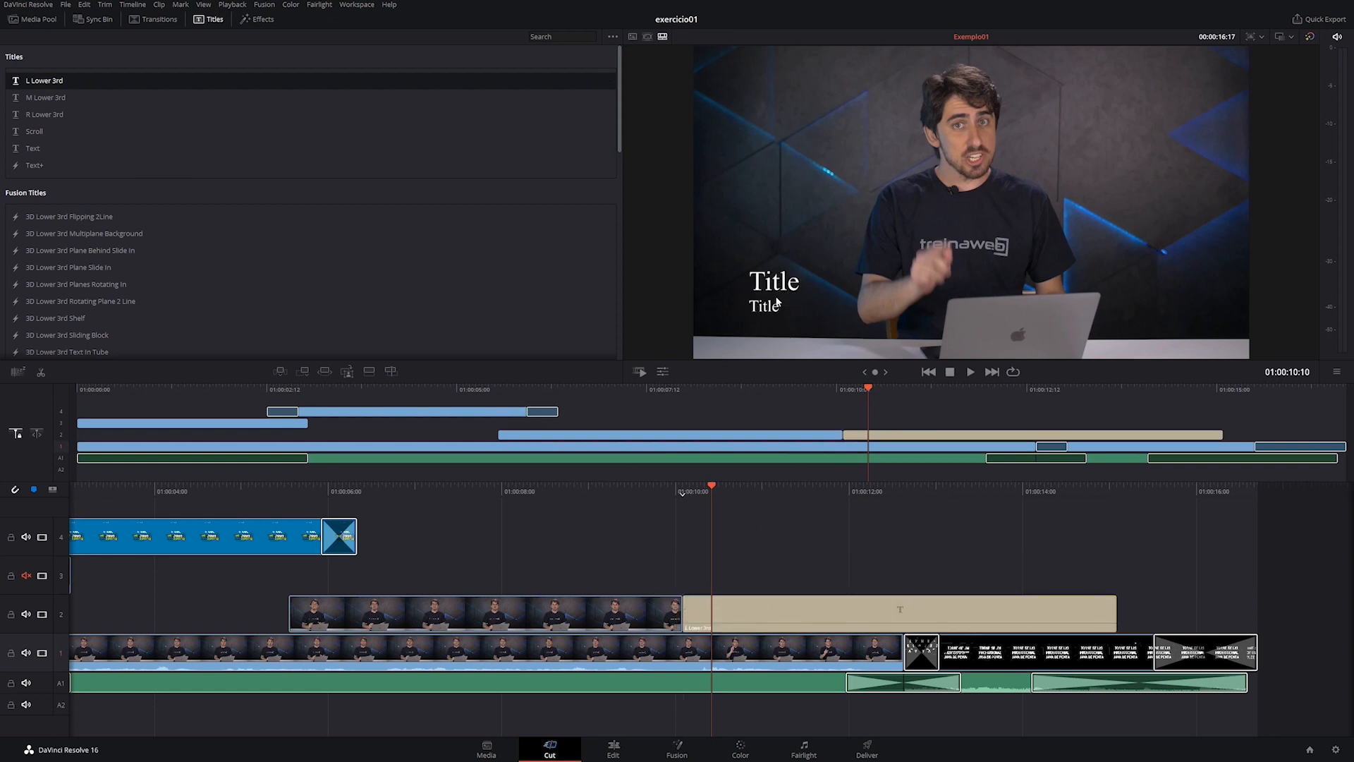
click(750, 599)
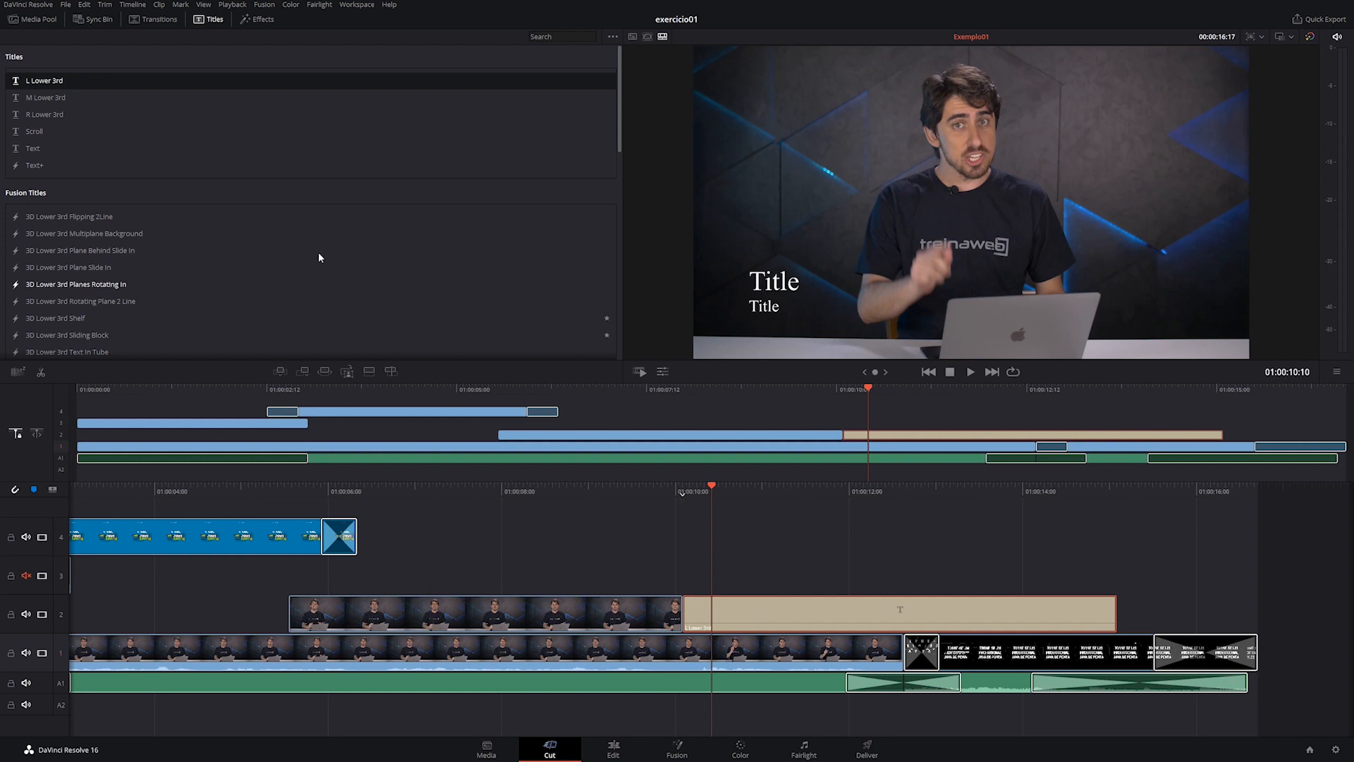
key(Delete)
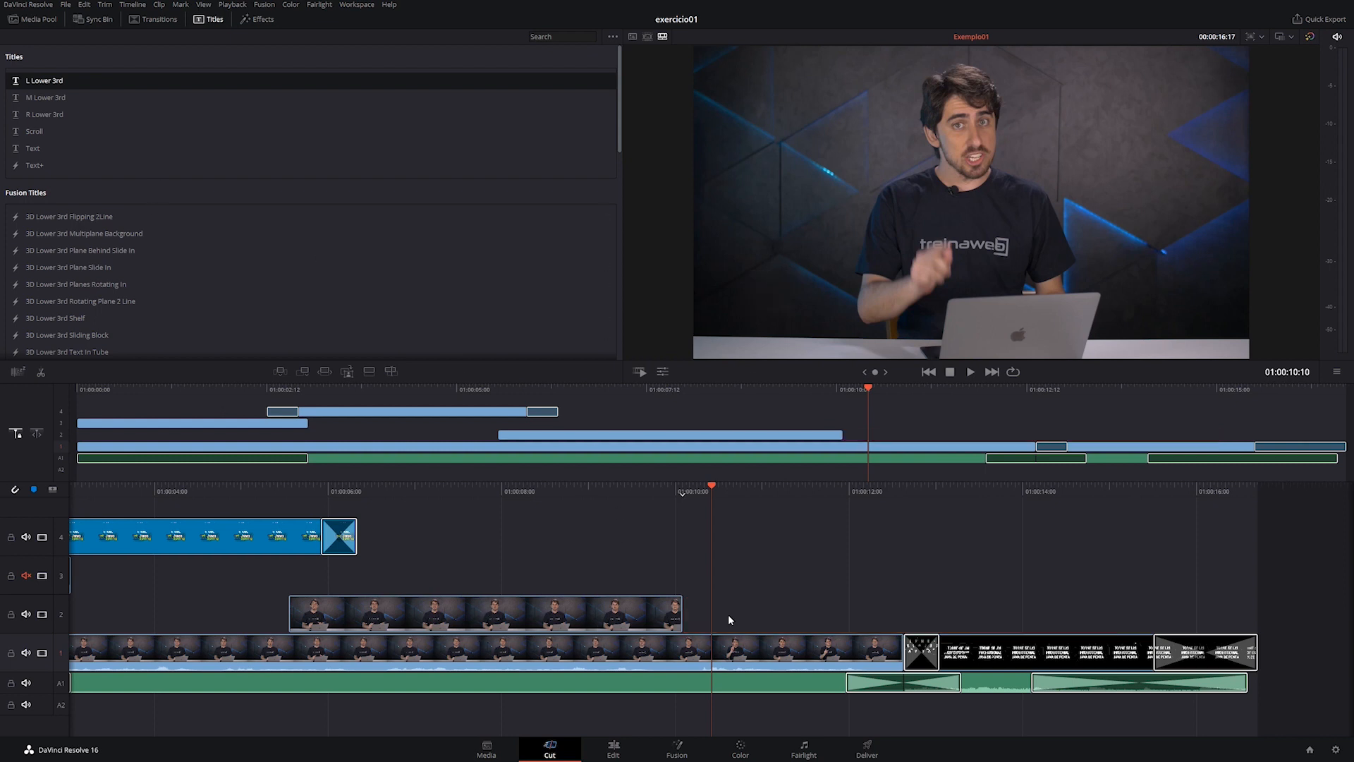
Try the Scroll title on video track 2 after the clip, preview its movement, and delete it.
drag(17, 132, 688, 614)
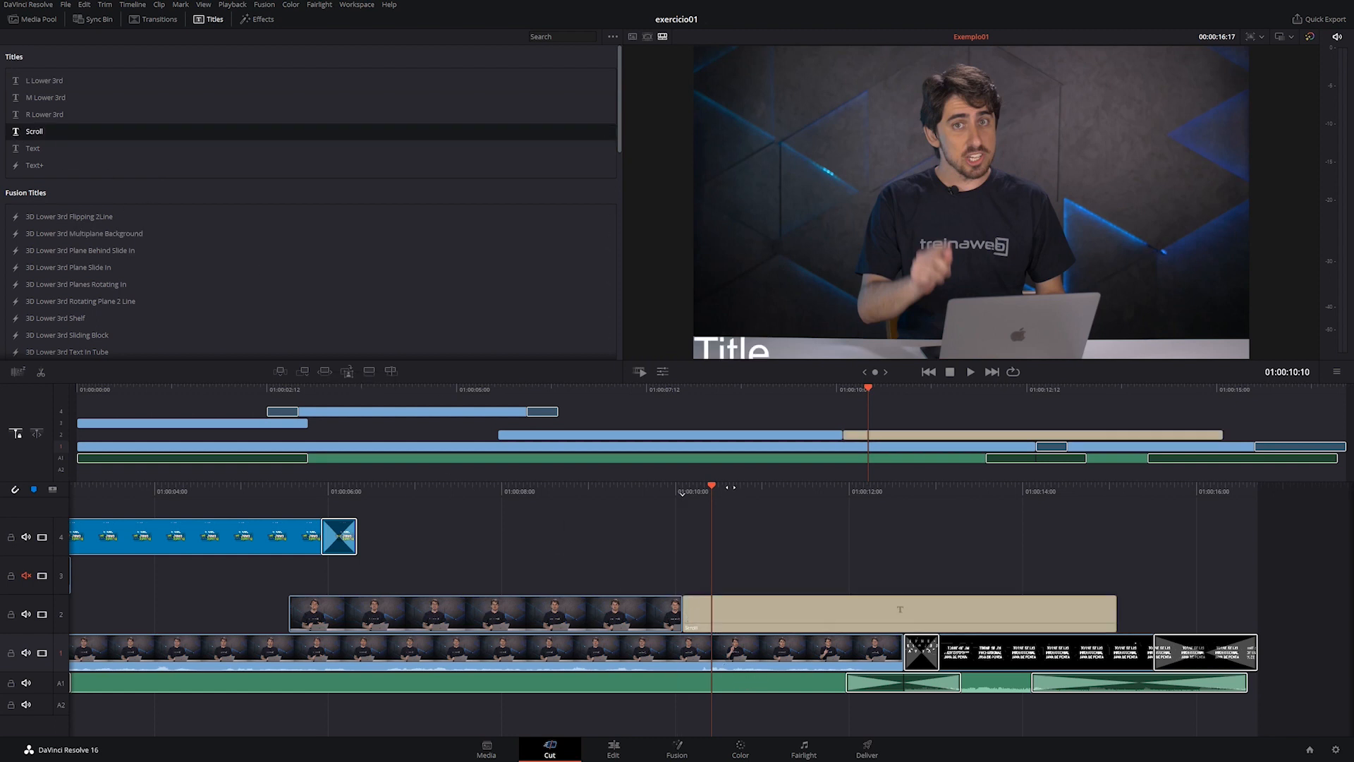
mouse_move(719, 485)
mouse_down()
mouse_move(796, 486)
mouse_move(411, 487)
mouse_move(699, 487)
mouse_up()
click(704, 597)
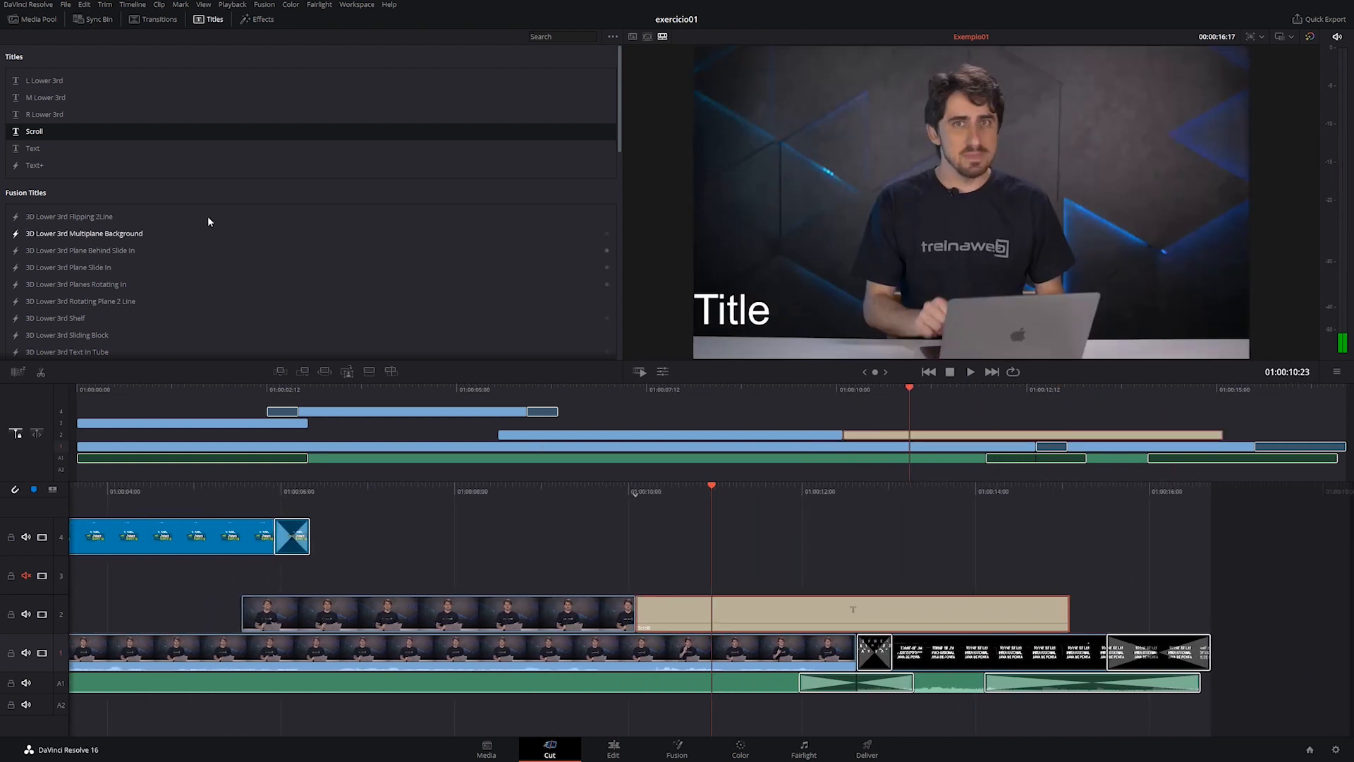
key(Delete)
Try the Text title on video track 2 right after the existing clip, and delete it.
drag(28, 151, 638, 614)
click(817, 613)
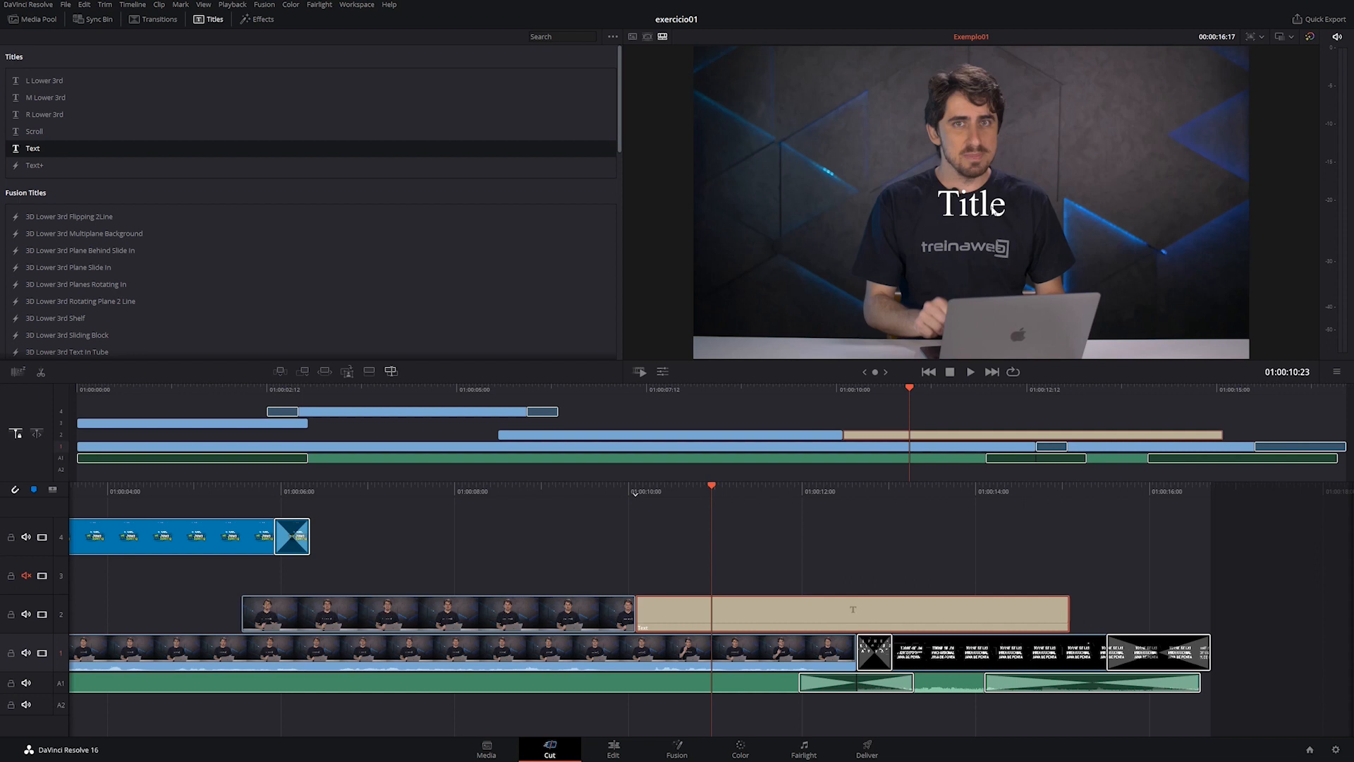
key(Delete)
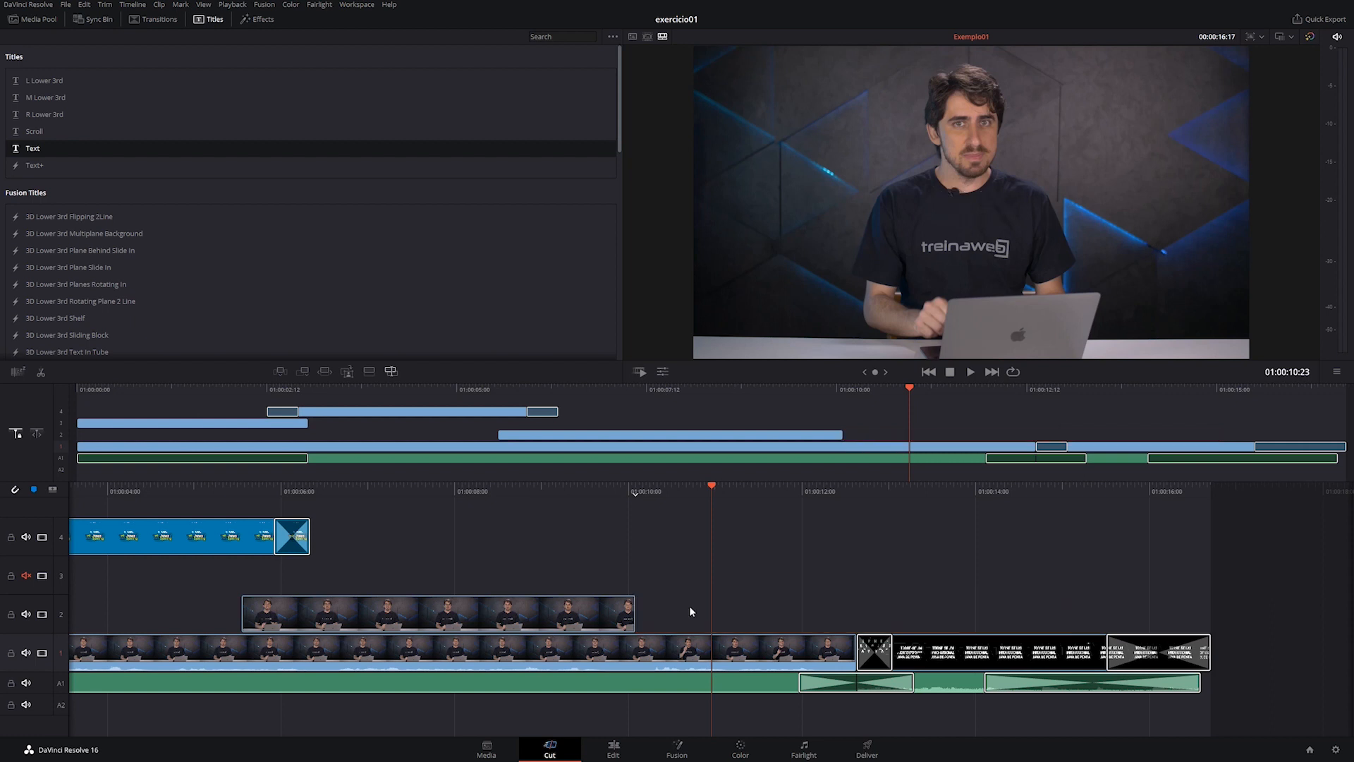
Try the 3D Title Backlit Rise Fusion title on video track 2, preview its animation, and delete it.
click(28, 234)
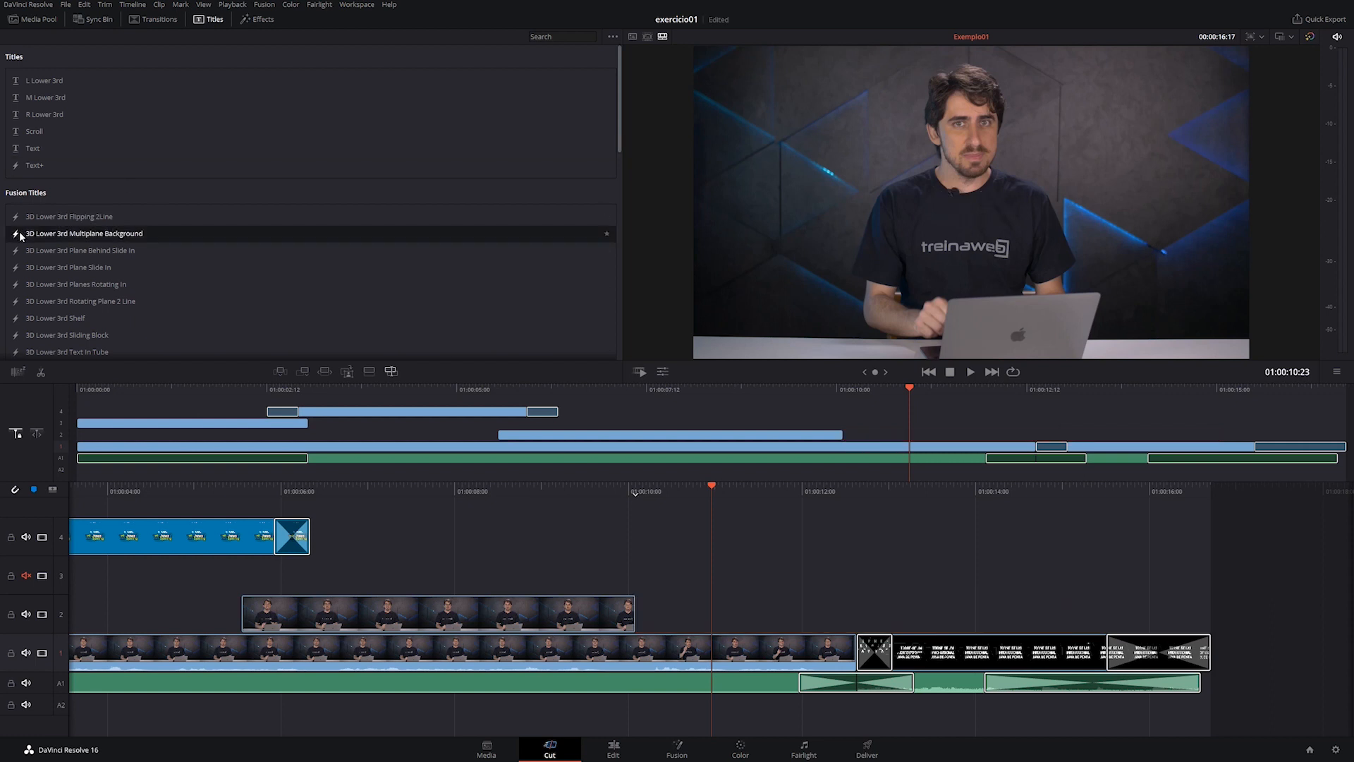
scroll(21, 236, down, 4)
drag(28, 231, 639, 618)
drag(710, 496, 499, 496)
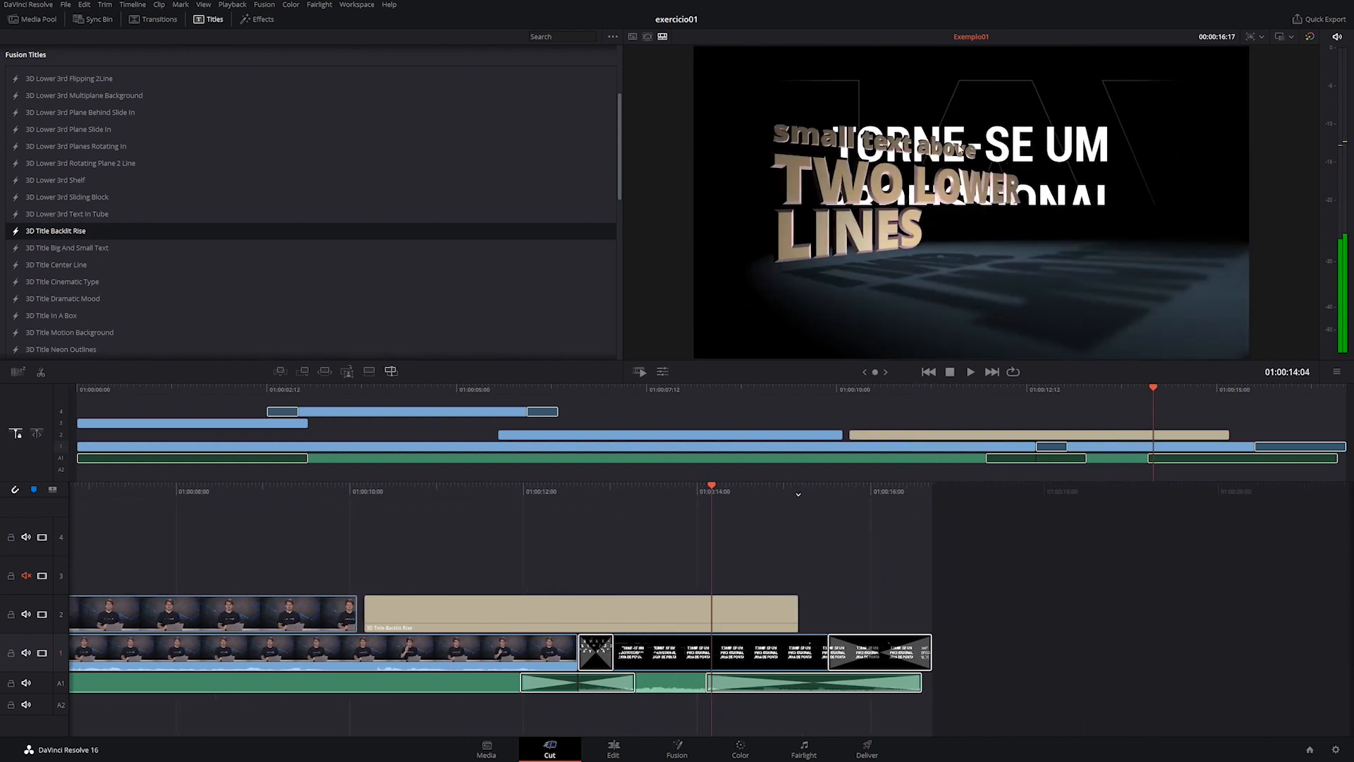
drag(767, 490, 753, 490)
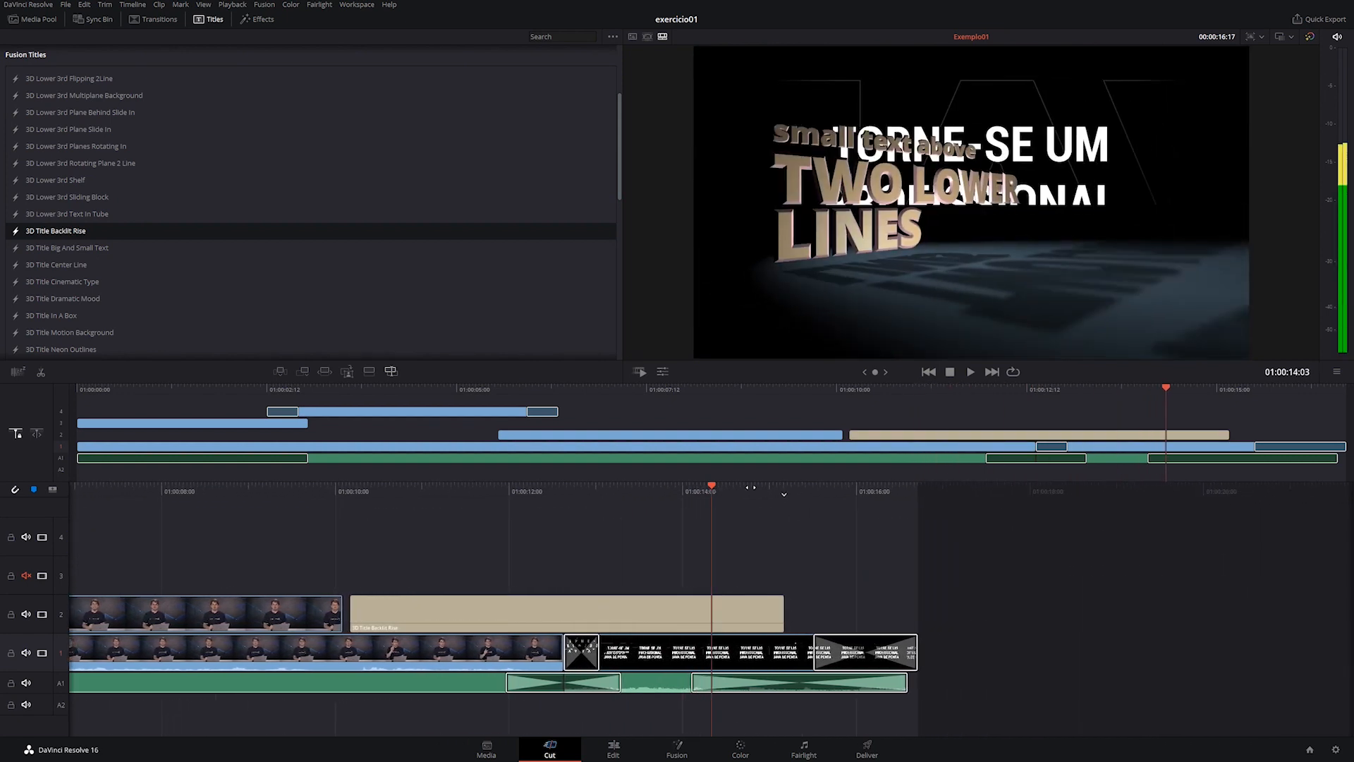
click(565, 608)
key(Delete)
Try the Title Text Ripple Fusion title on video track 2 after the clip, preview it, and delete it.
scroll(171, 213, down, 5)
scroll(151, 222, down, 4)
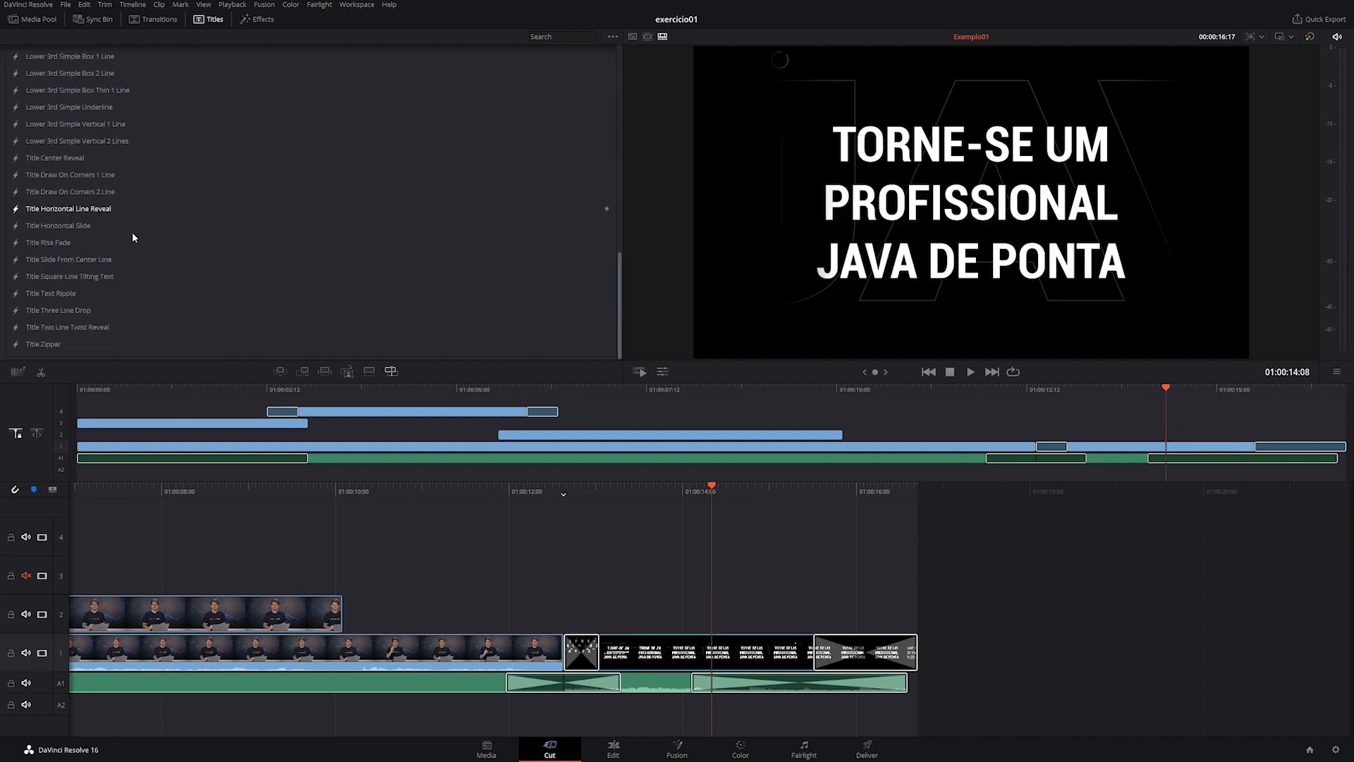
drag(29, 292, 342, 615)
drag(343, 494, 589, 493)
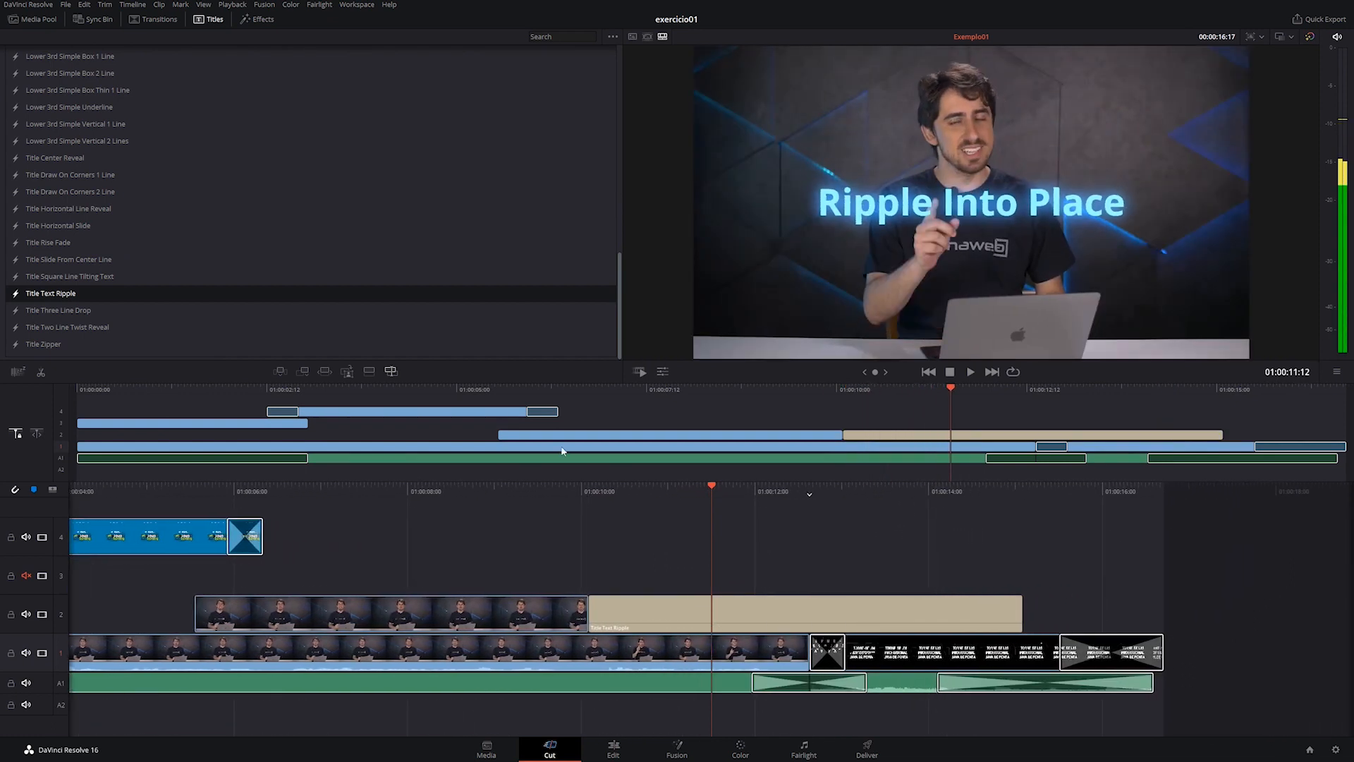
click(618, 609)
key(Delete)
Add the Title Zipper title after the clip on video track 2, shortened to end with the first transition on track 1.
drag(8, 350, 590, 615)
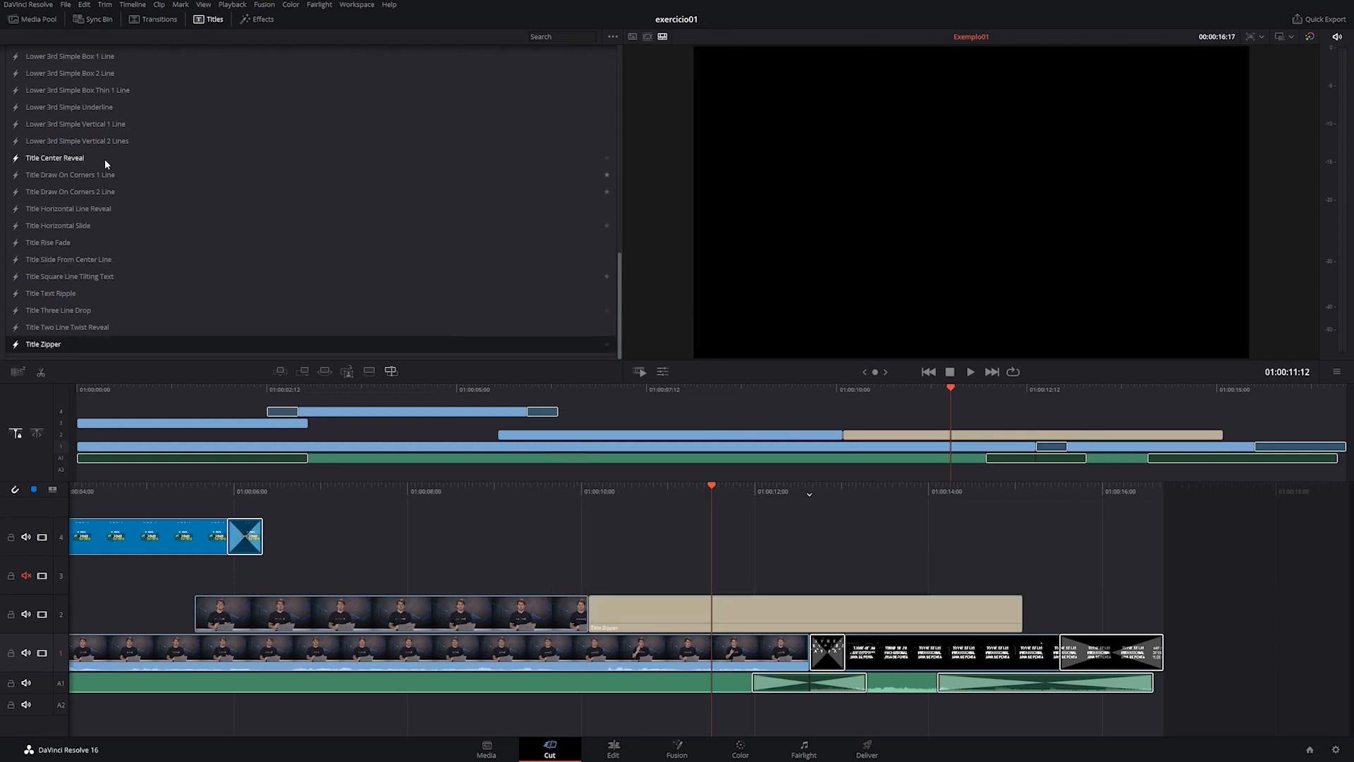
mouse_move(673, 492)
mouse_down()
mouse_move(852, 500)
mouse_move(671, 509)
mouse_up()
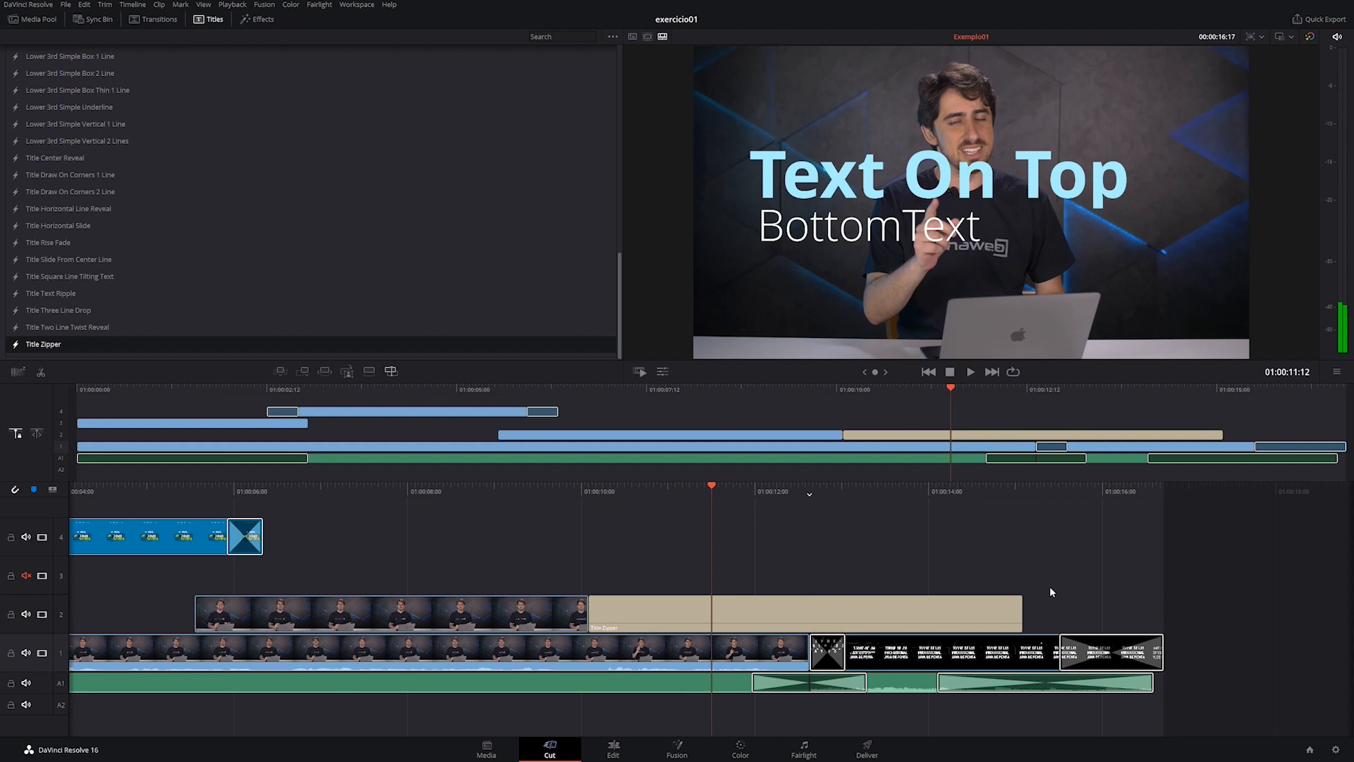
drag(1021, 614, 845, 612)
click(799, 605)
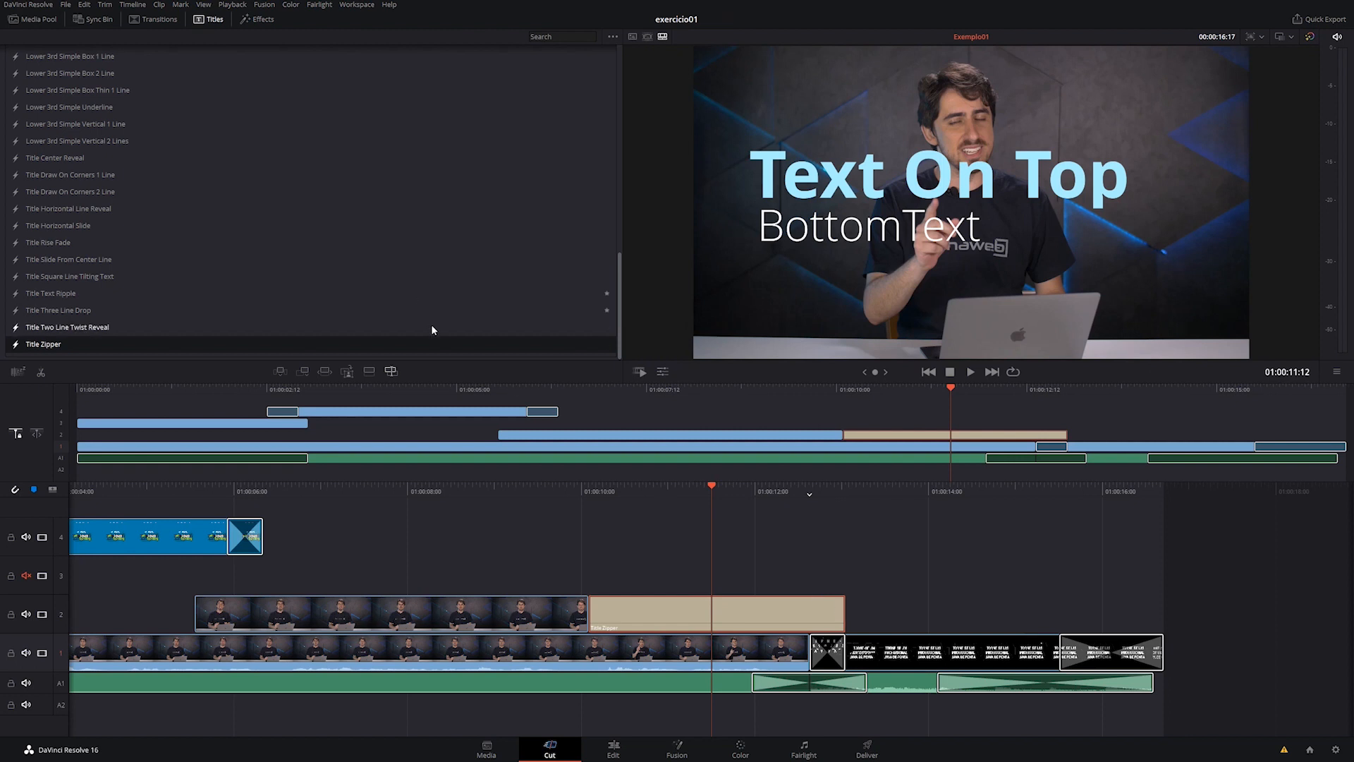
Apply a Cross Dissolve transition to the end of the Title Zipper clip on video track 2.
click(149, 20)
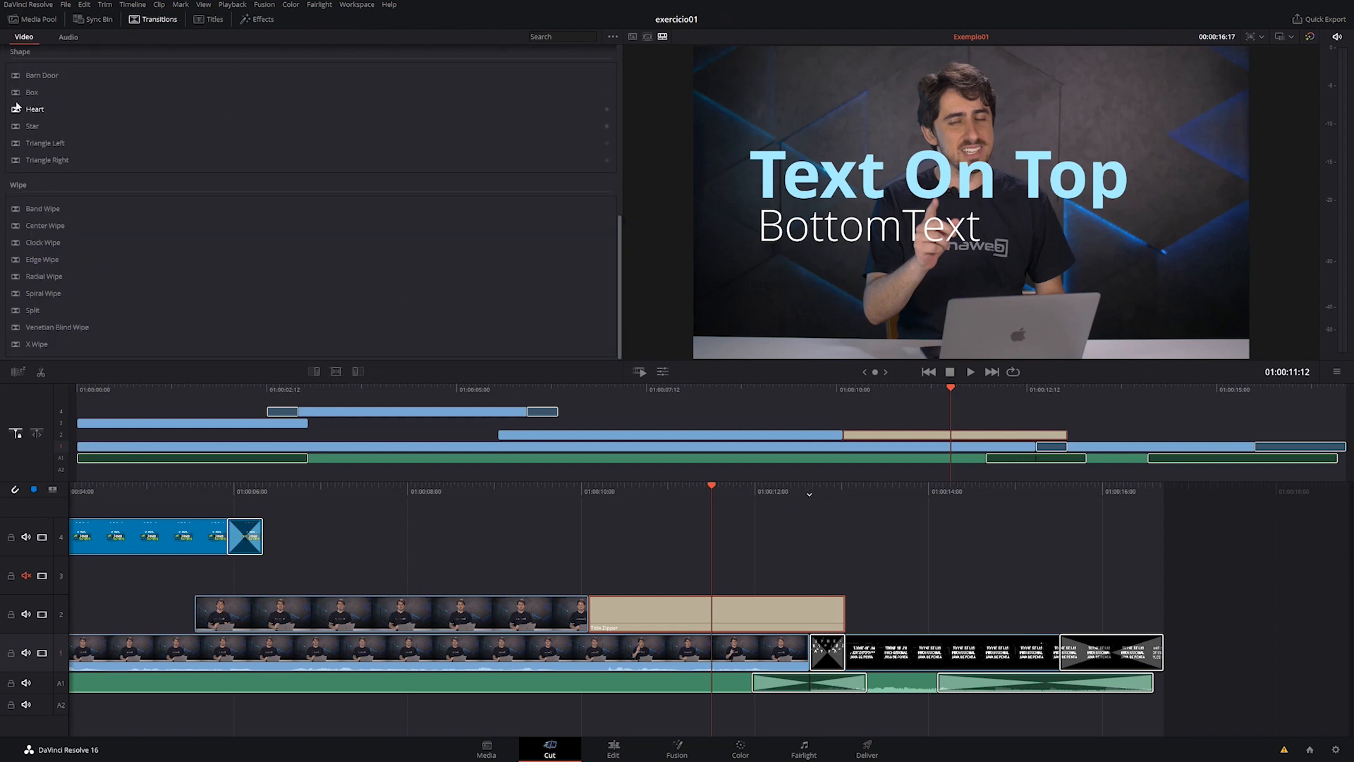
scroll(48, 167, up, 2)
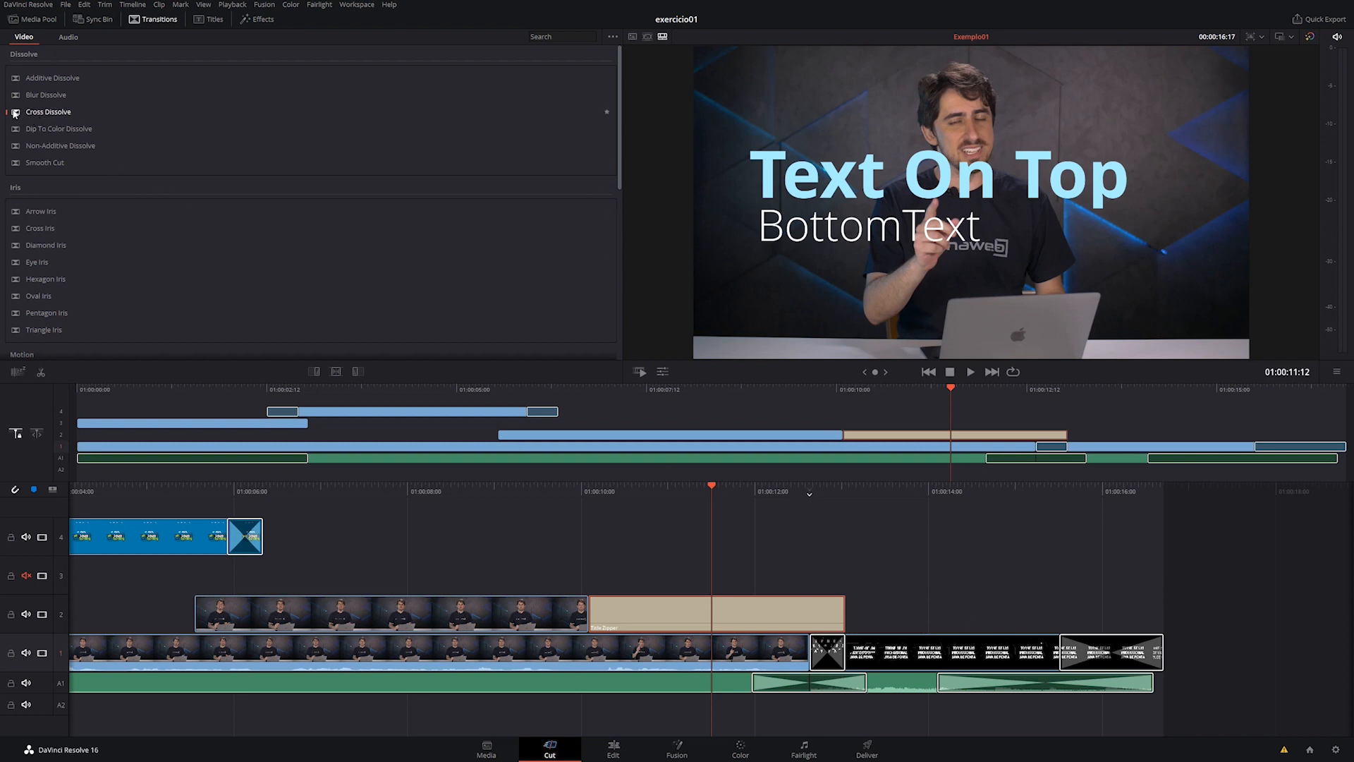
drag(15, 113, 813, 611)
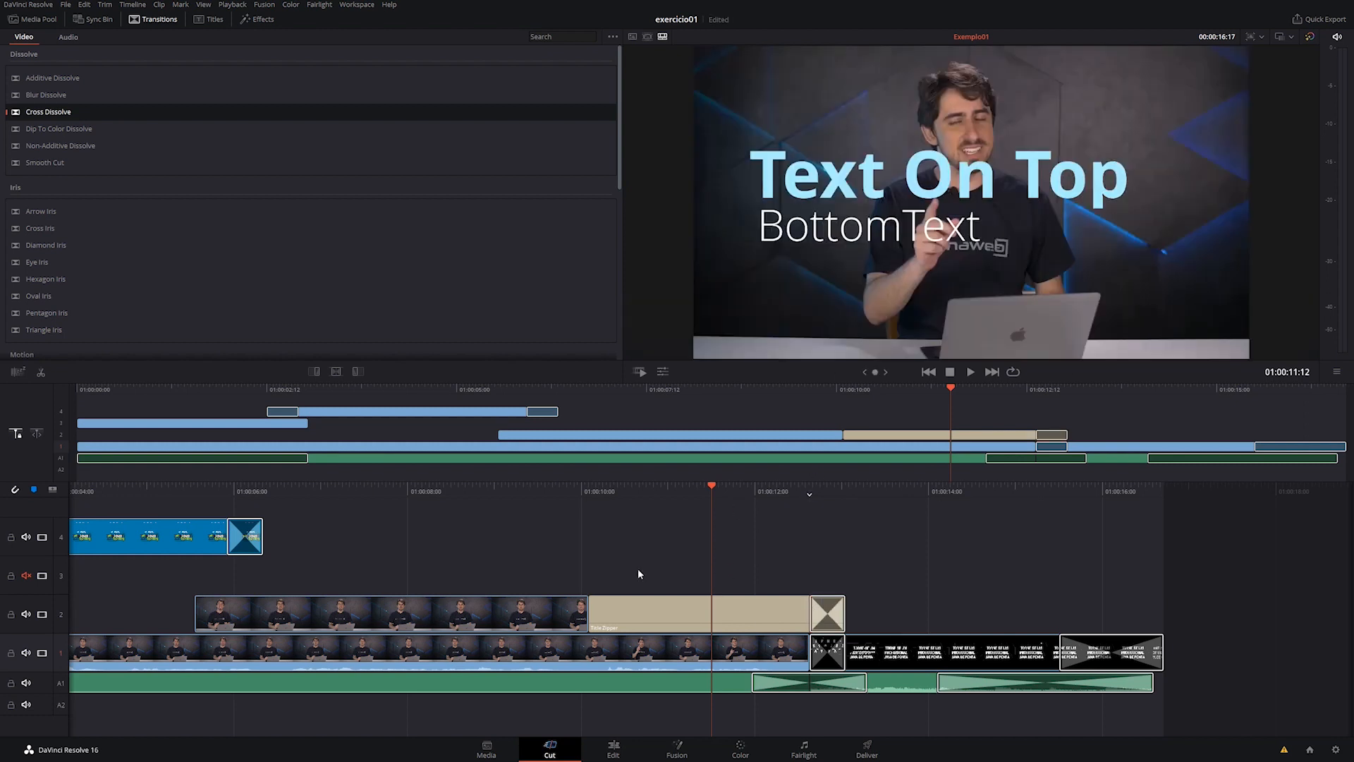
Open the Title Zipper clip's text settings in the Inspector and move the Inspector window clear of the video preview.
click(750, 606)
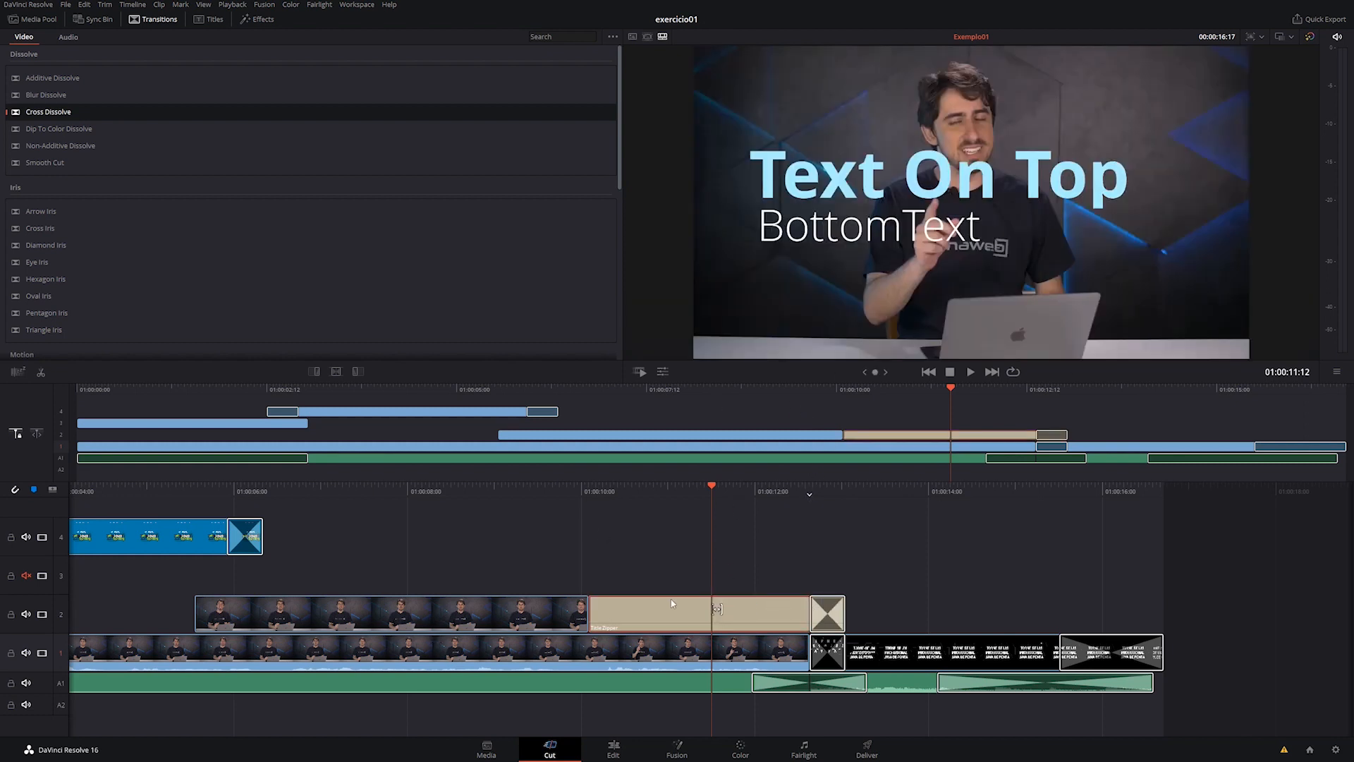
click(663, 371)
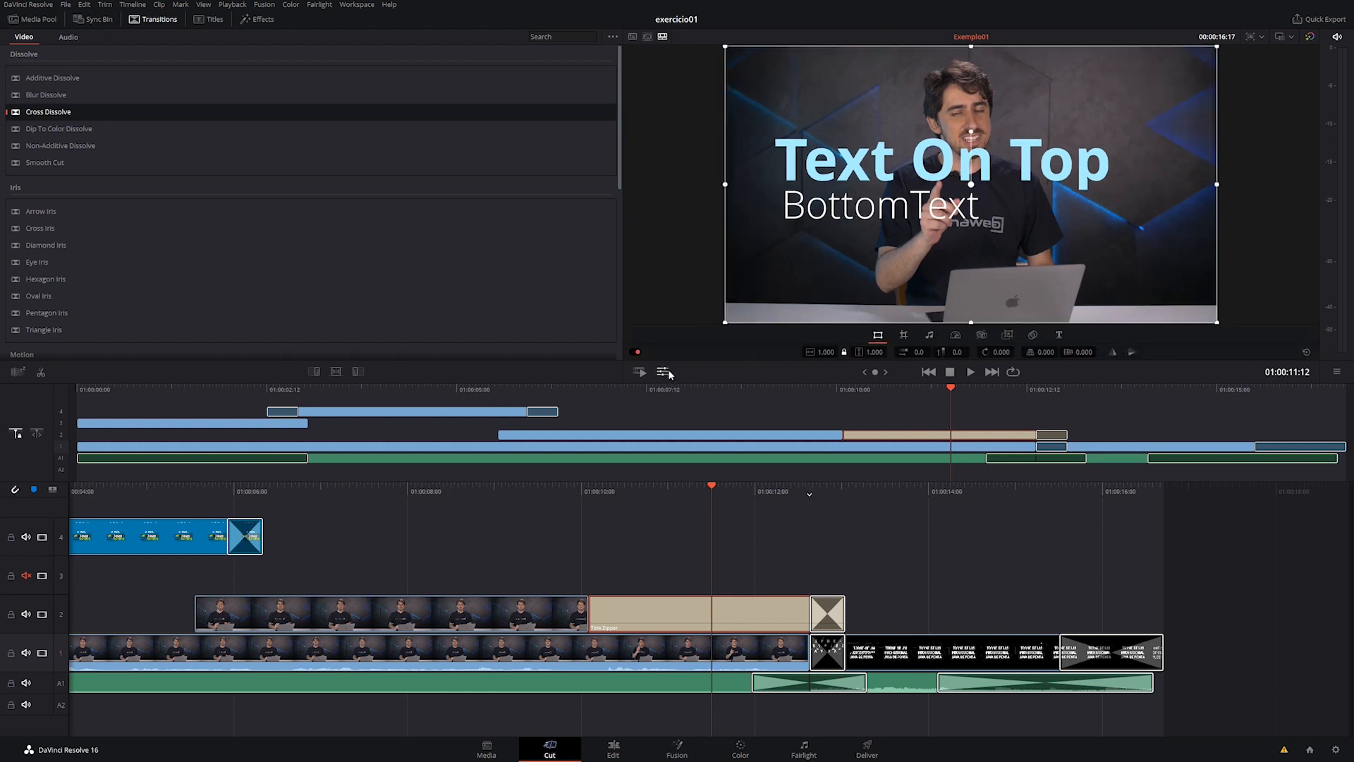
click(1062, 336)
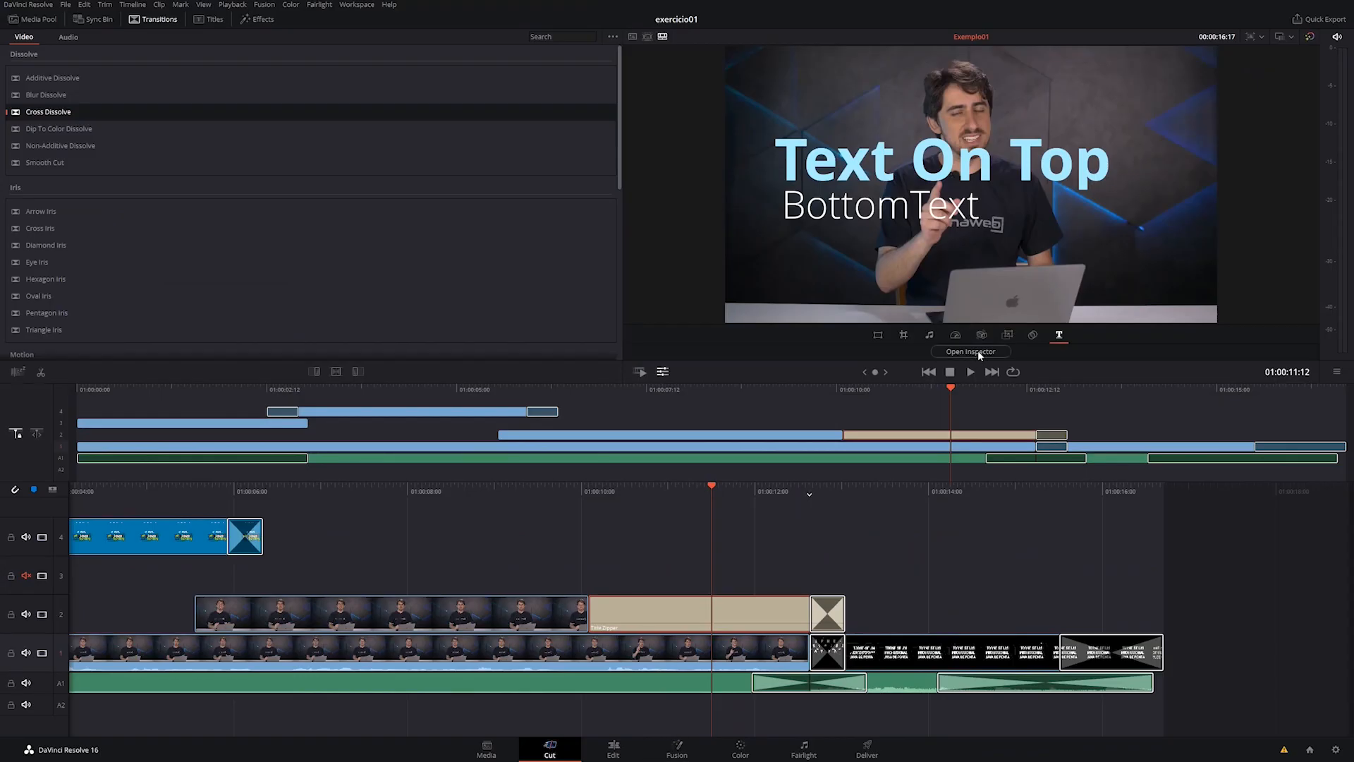
click(978, 351)
drag(651, 209, 492, 33)
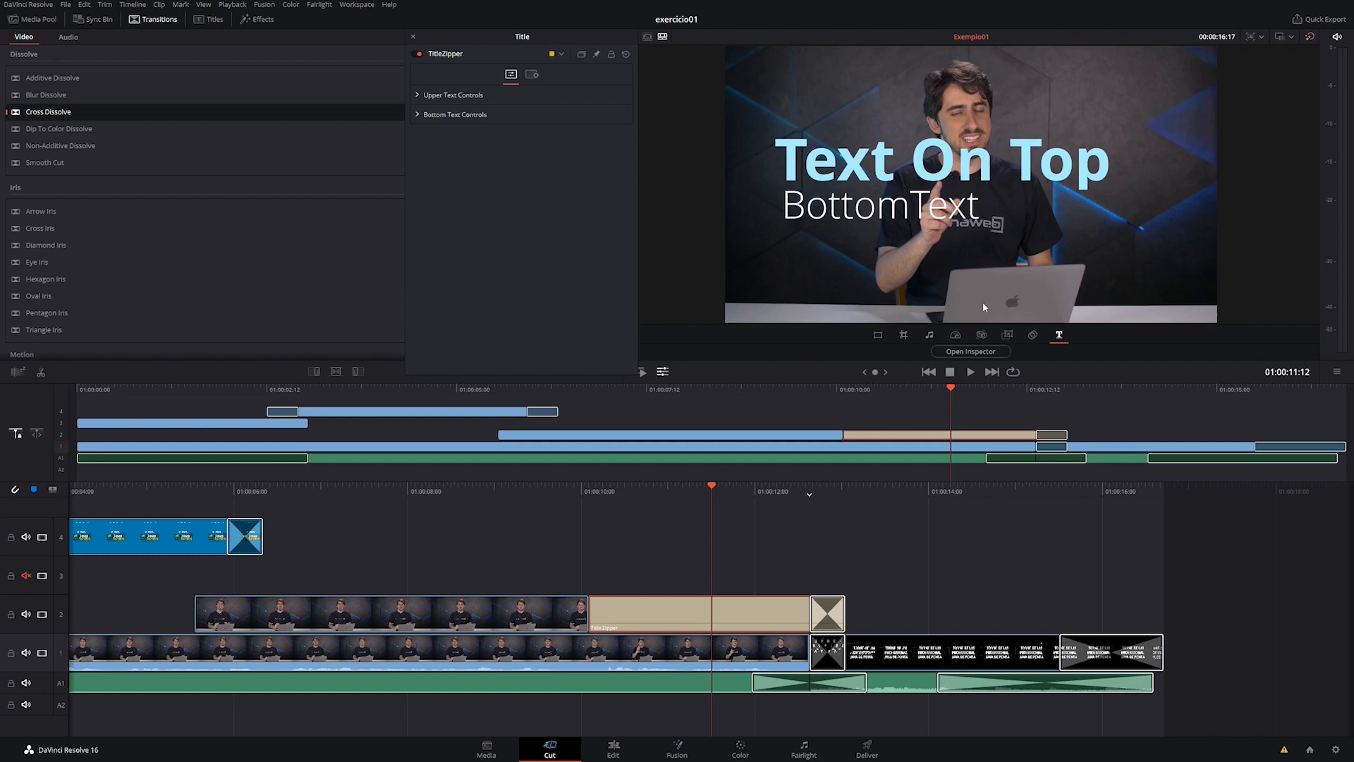
Review the title's Upper Text Controls, bring back the titles library, and collapse the upper text section.
click(441, 95)
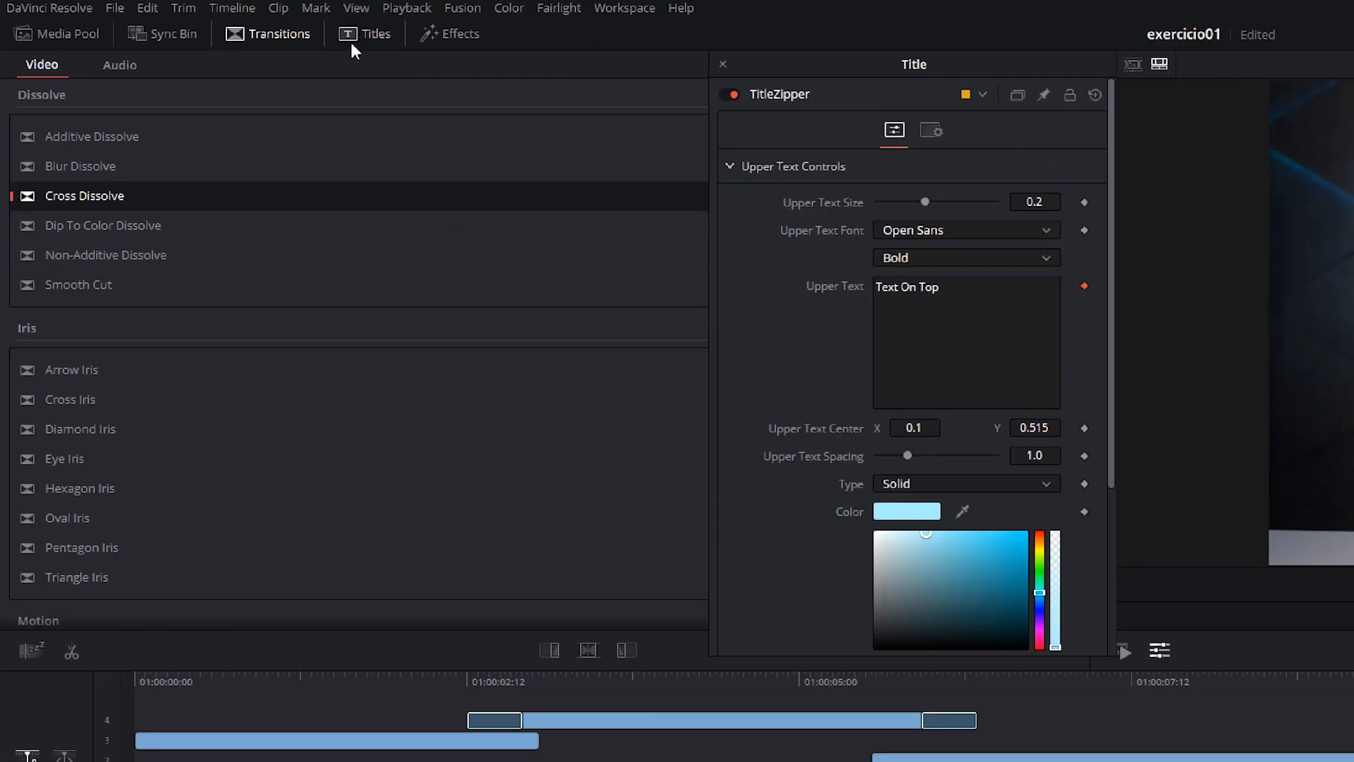
click(369, 33)
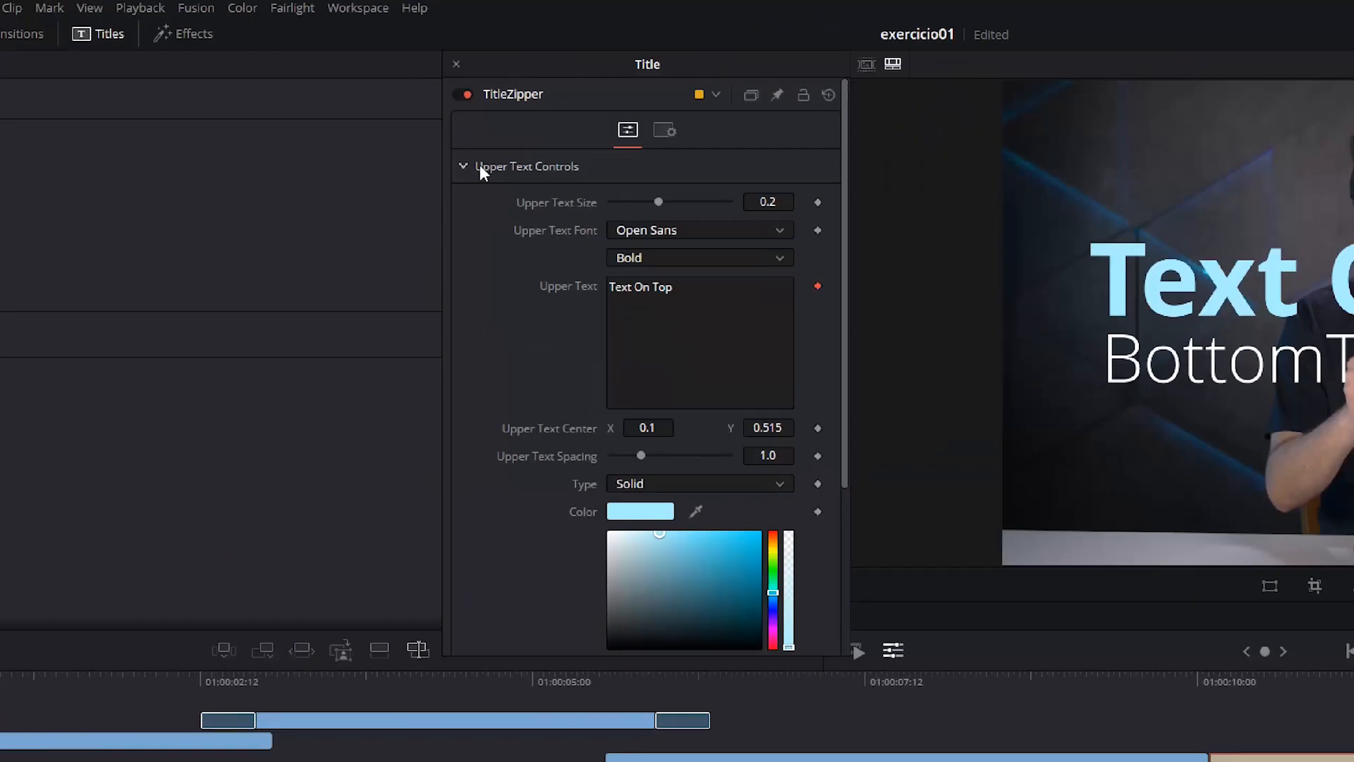
click(524, 166)
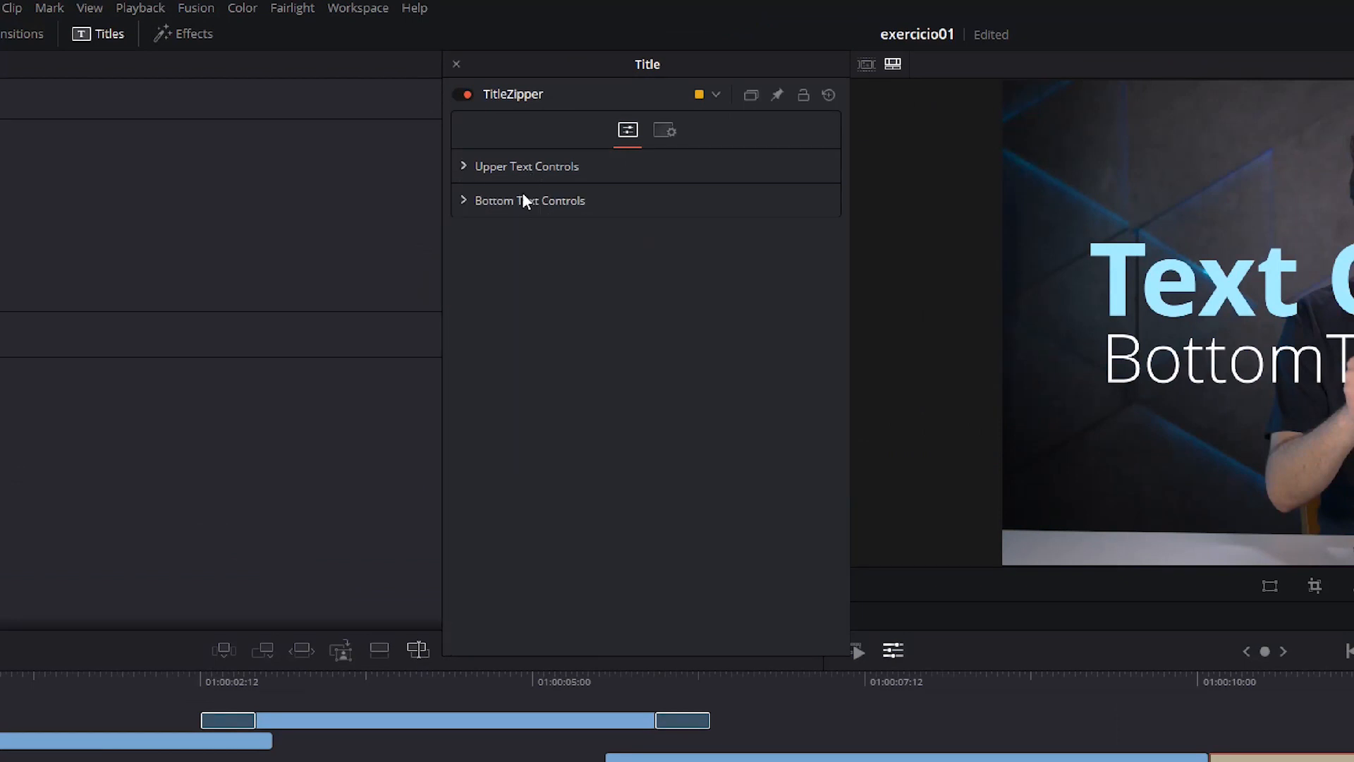
Expand both text control sections of the title and replace the upper text with "Arraste Para Cima".
click(513, 201)
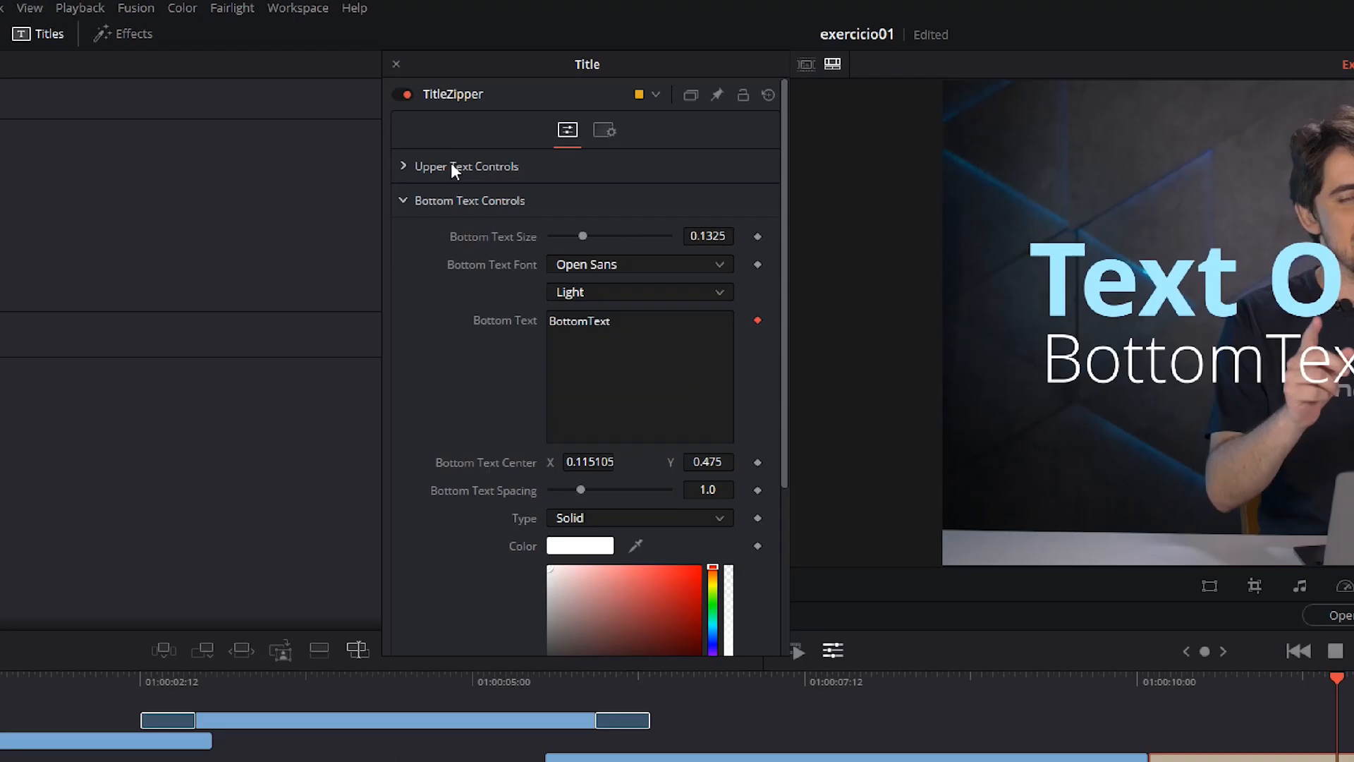
click(443, 93)
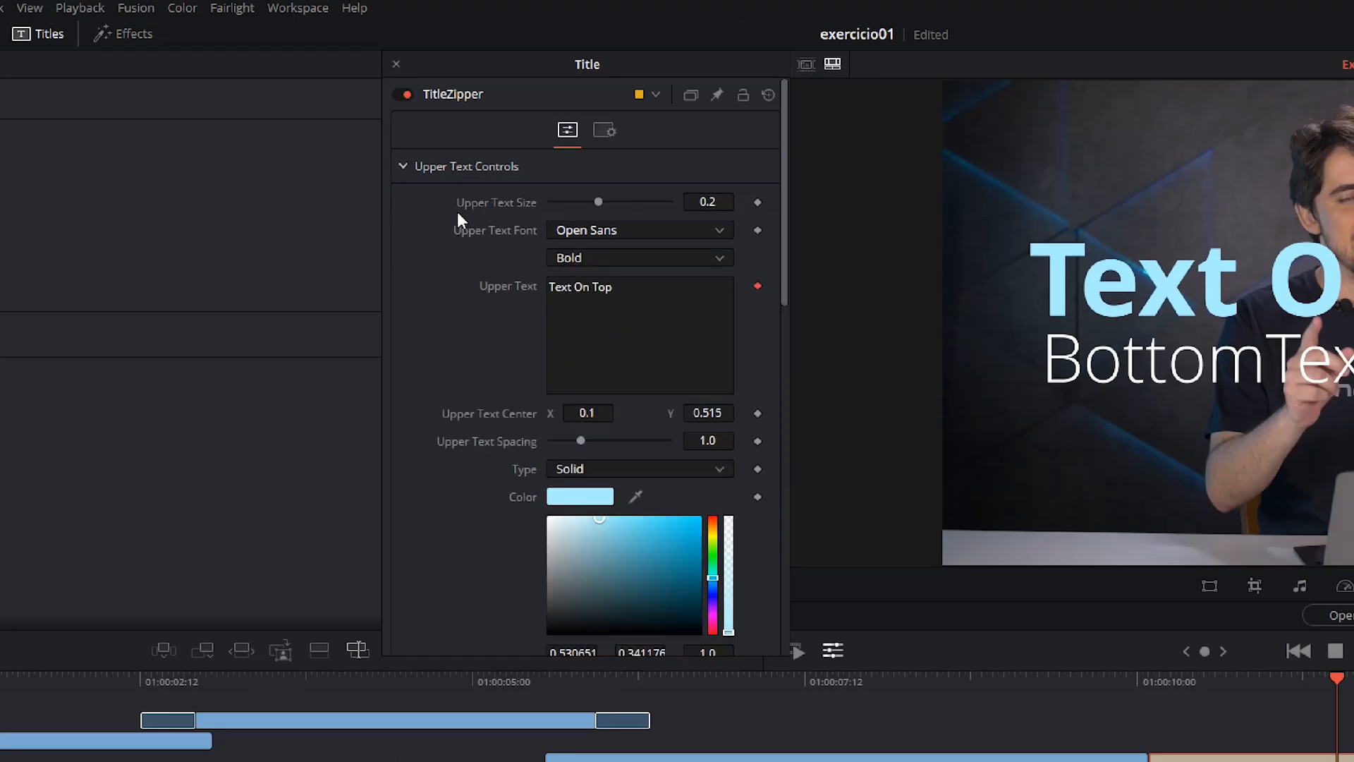
click(619, 296)
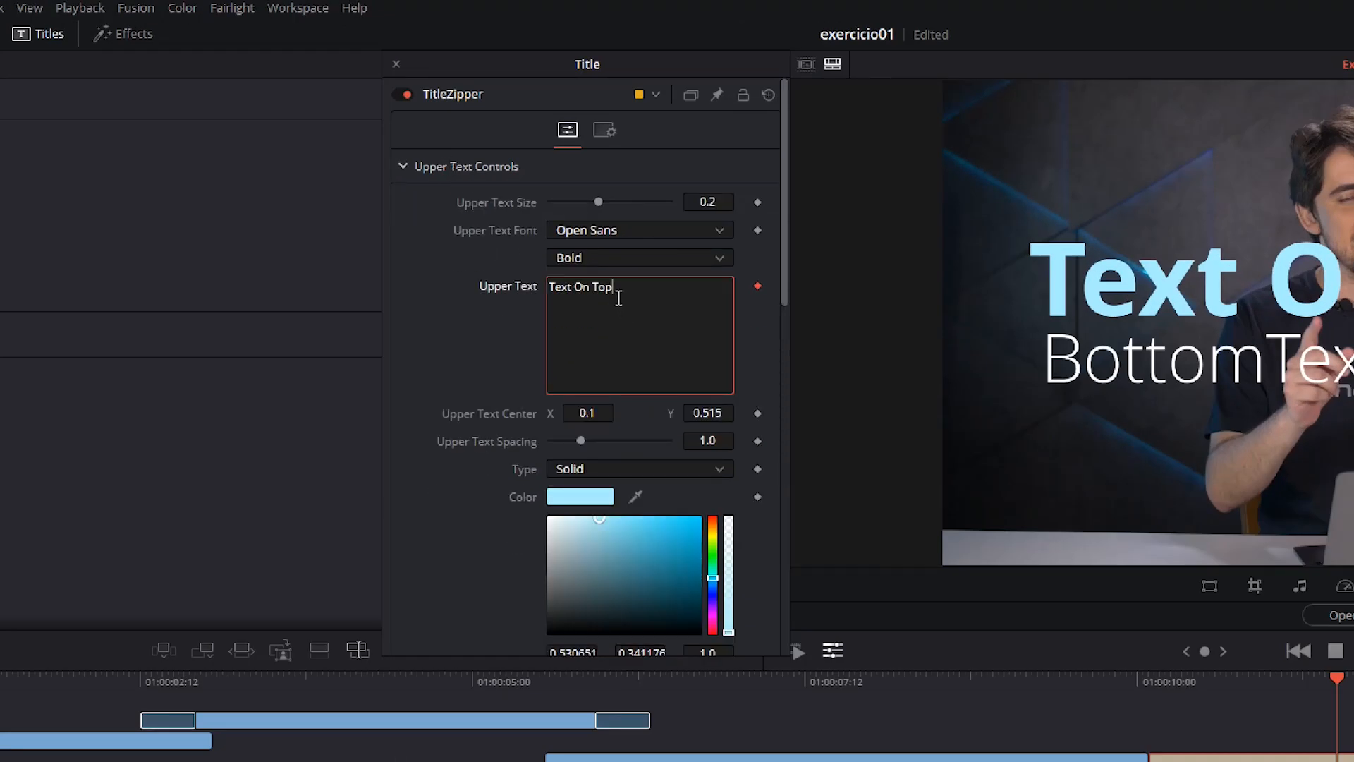
drag(633, 287, 546, 282)
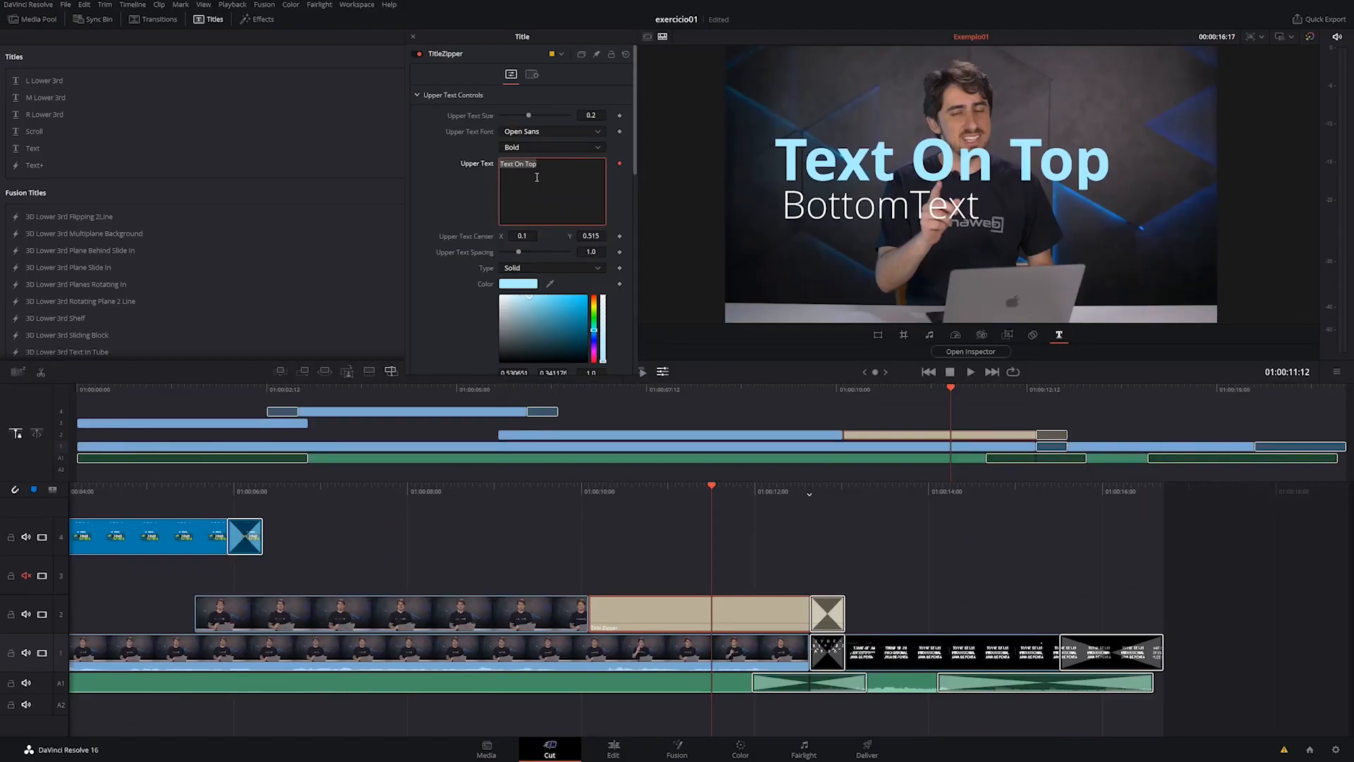
text(Arraste)
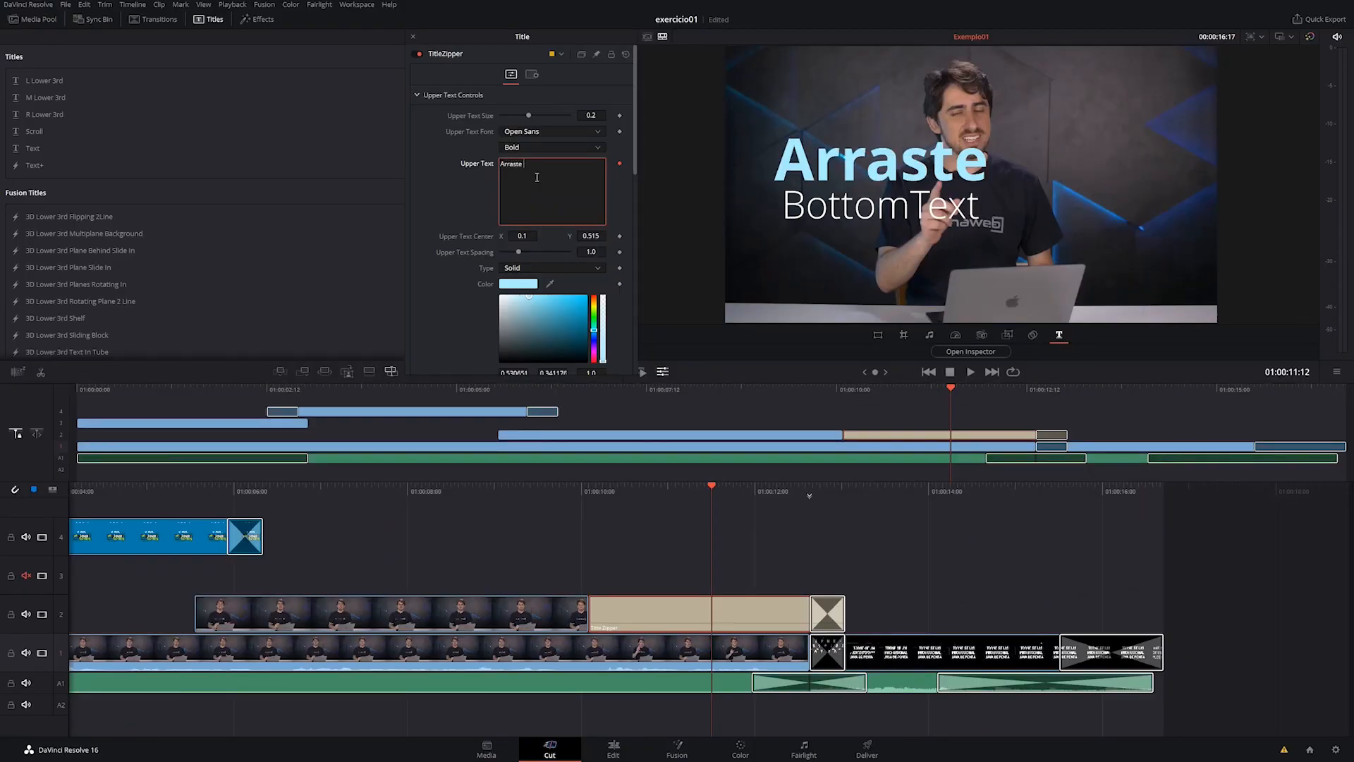
text(oara cim)
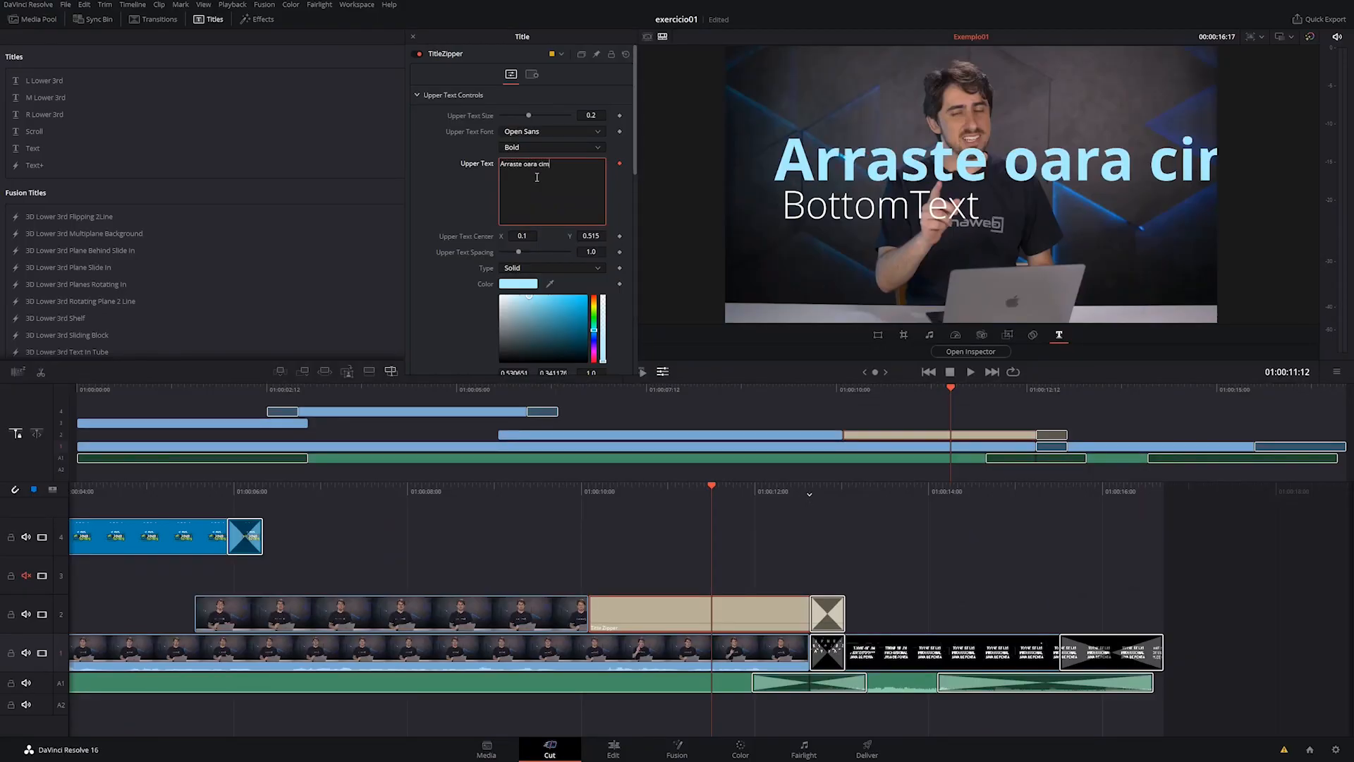
key(Left)
key(Left)
key(Left)
key(Left)
key(Left)
key(Left)
key(Left)
key(Left)
key(BackSpace)
text(P)
key(Right)
key(Right)
key(Right)
key(Right)
key(Right)
key(BackSpace)
text(C)
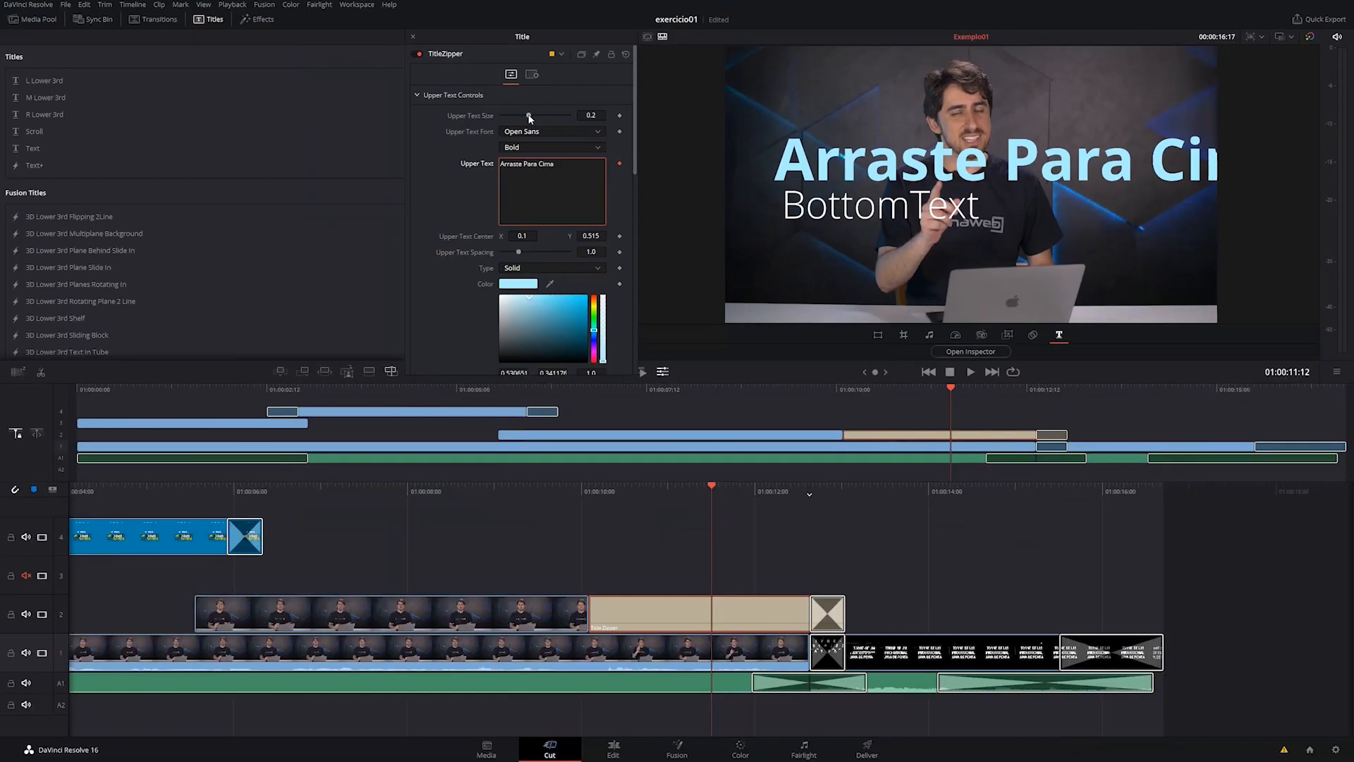
Reduce the upper text size to 0.1575 and set its horizontal center to 0.075.
click(513, 165)
drag(530, 118, 524, 117)
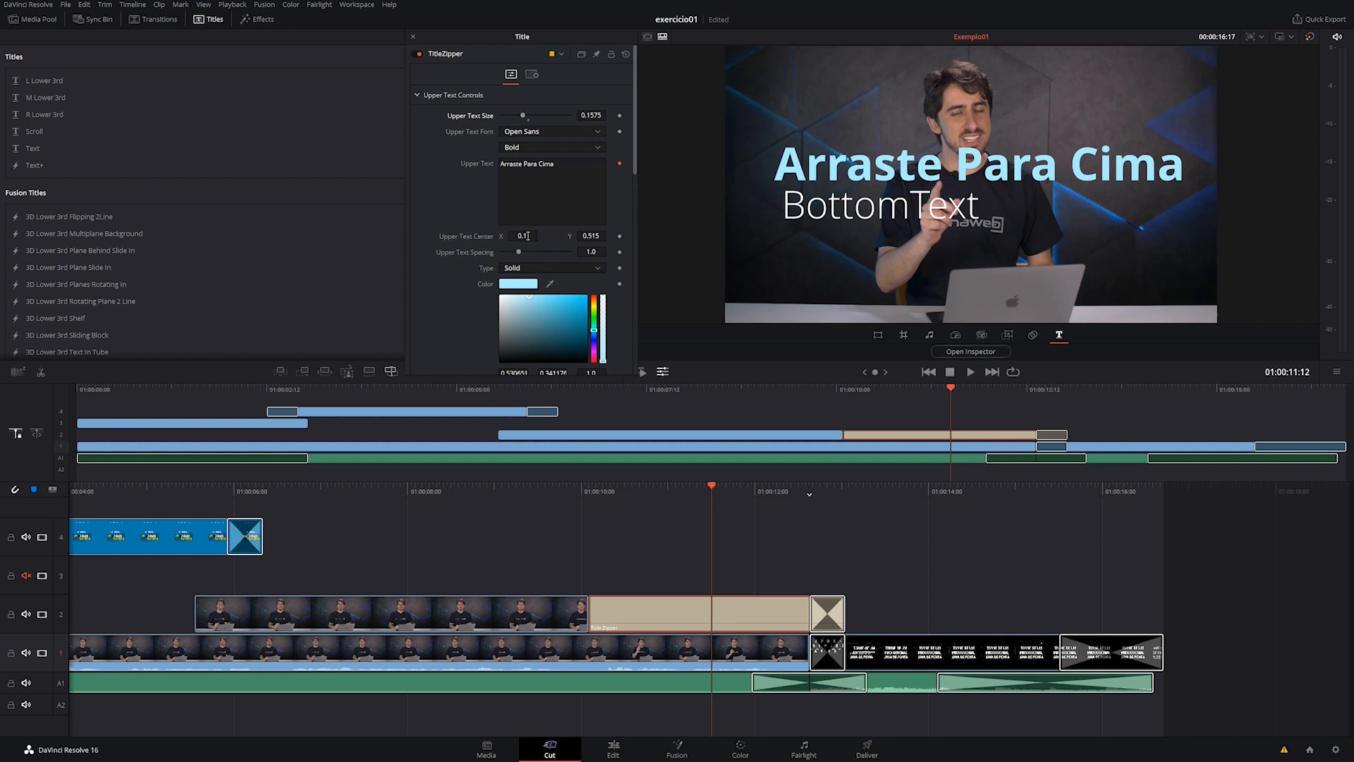
mouse_move(528, 236)
mouse_down()
mouse_move(499, 236)
mouse_move(510, 236)
mouse_up()
Recolor the upper text "Arraste Para Cima" to a more saturated medium blue.
click(596, 338)
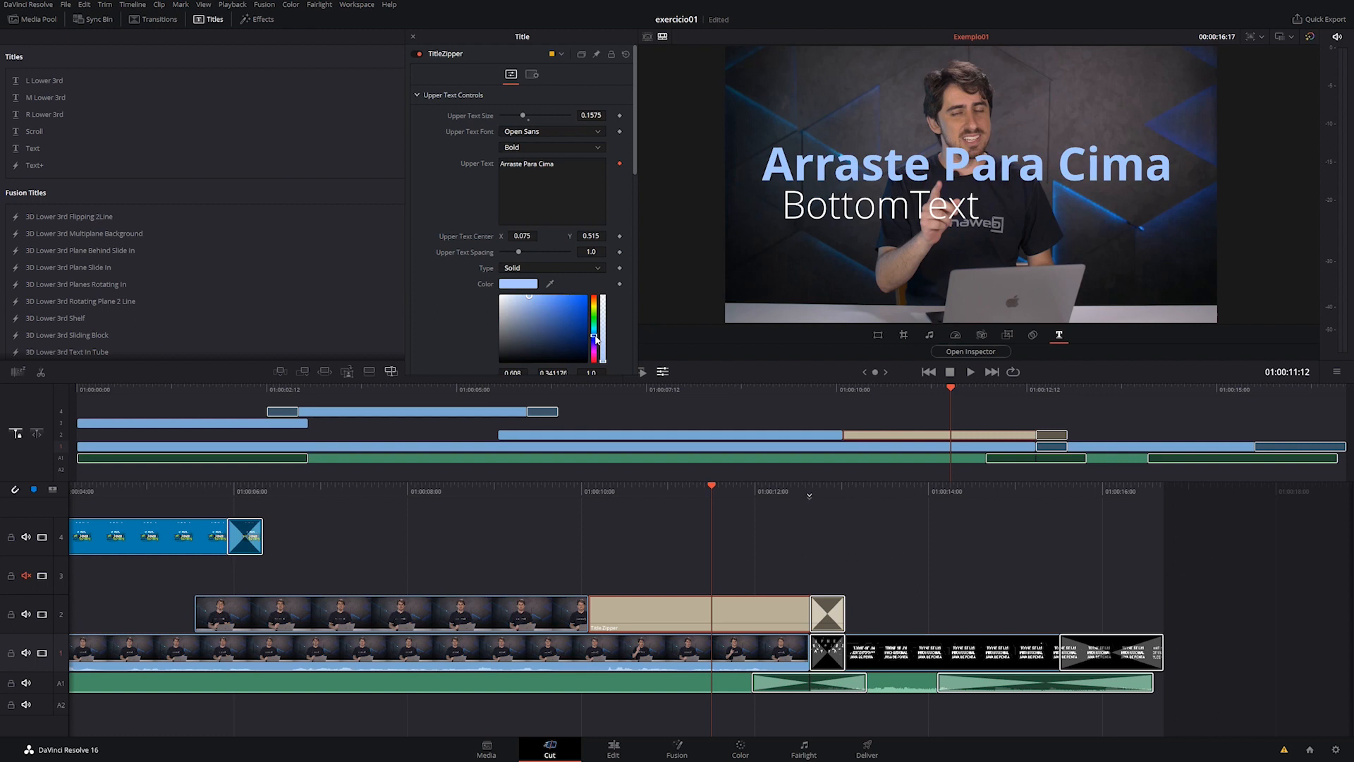
click(562, 299)
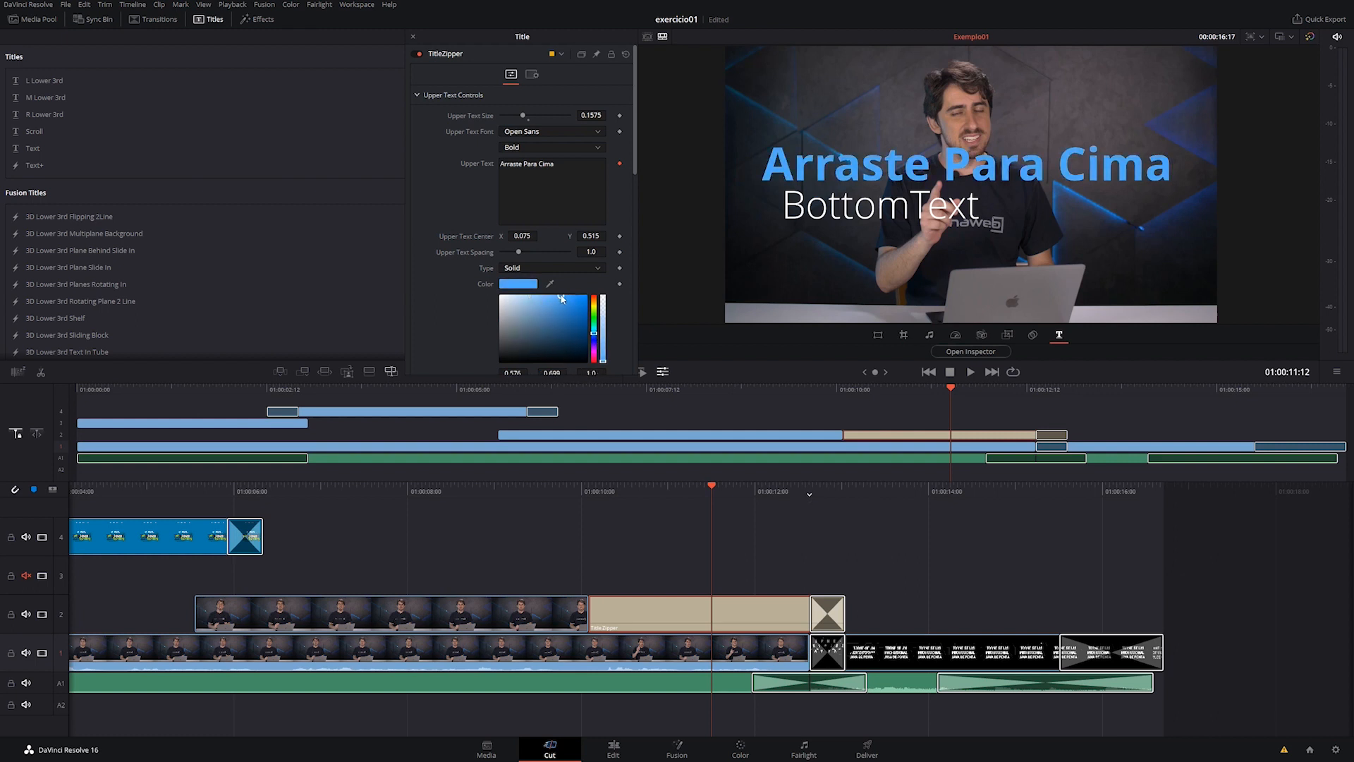
drag(563, 299, 551, 295)
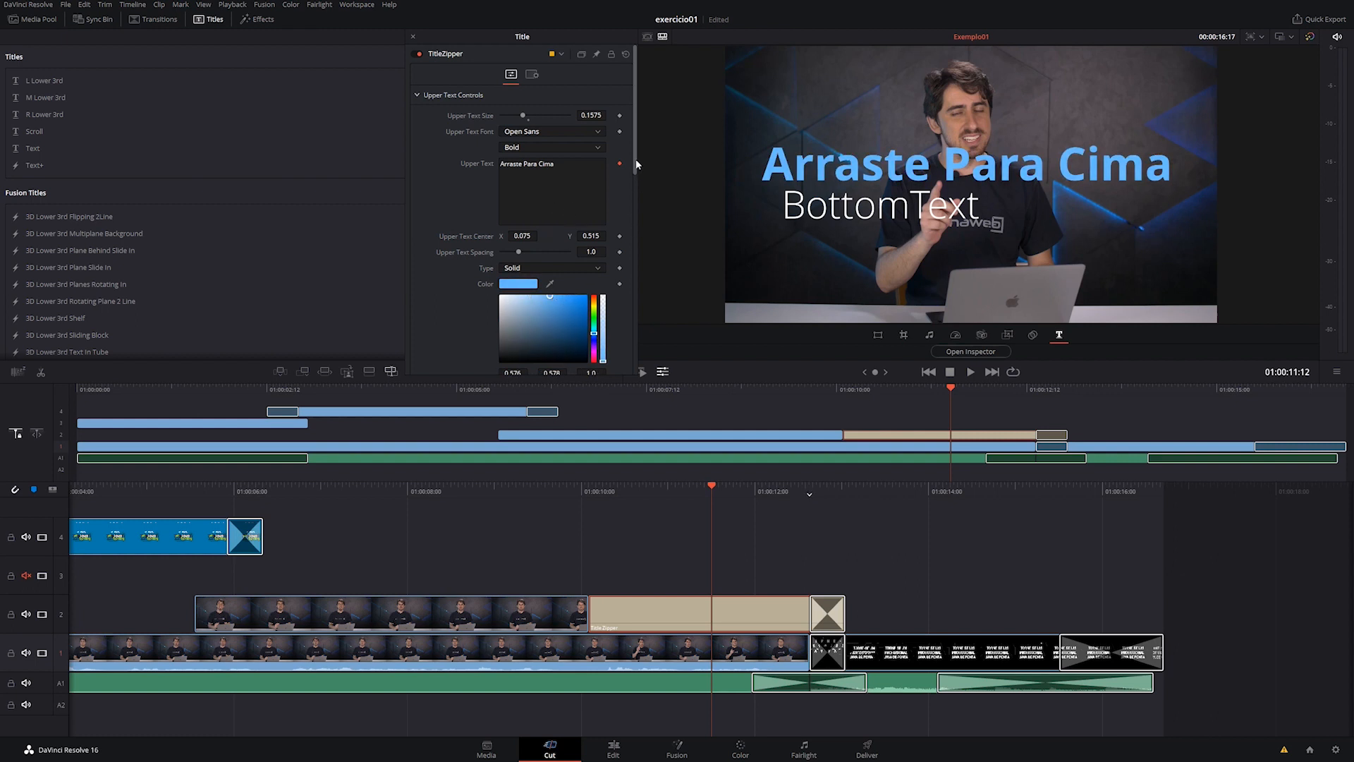
Replace the bottom text with "Inscreva-se Agora" and set its horizontal center to 0.072106, aligned with the upper line.
drag(633, 155, 624, 311)
drag(548, 179, 471, 177)
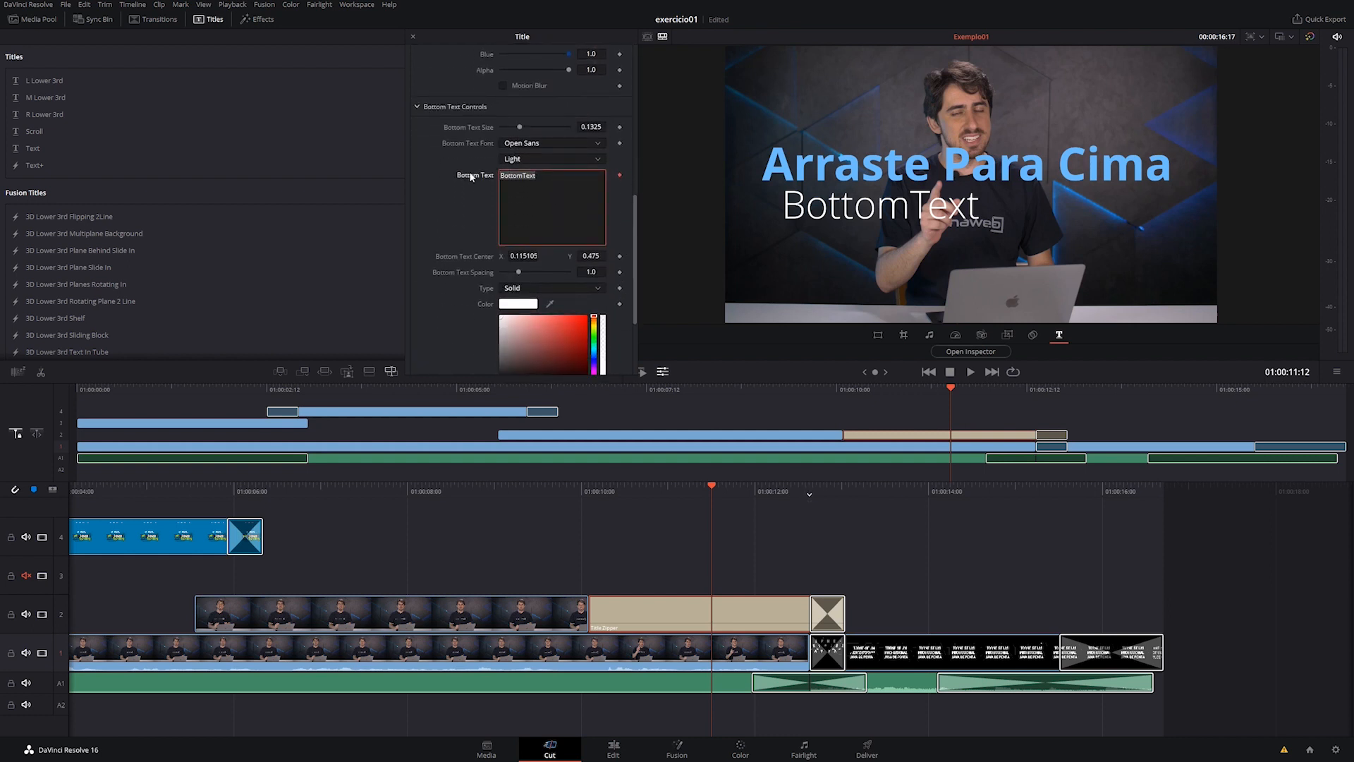
text(Inscreva-se Agora)
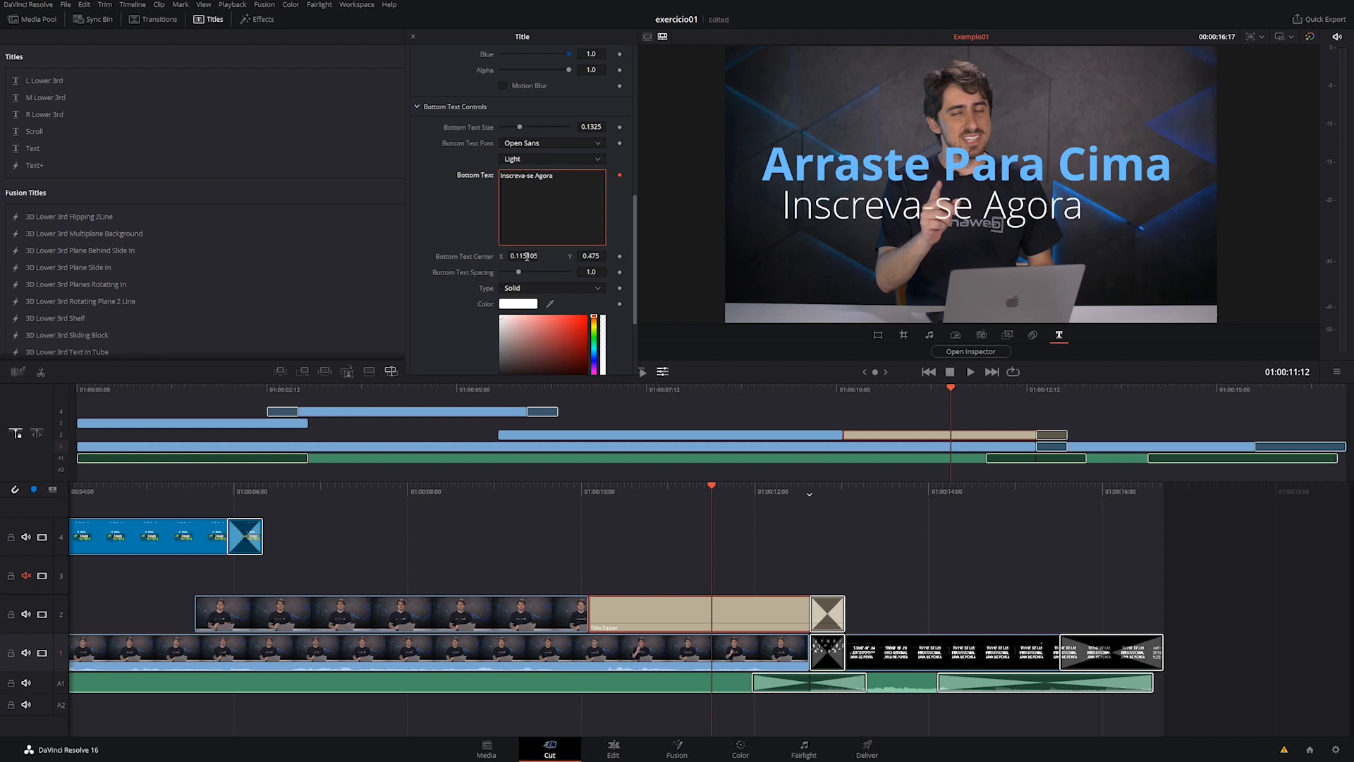
drag(501, 261, 472, 261)
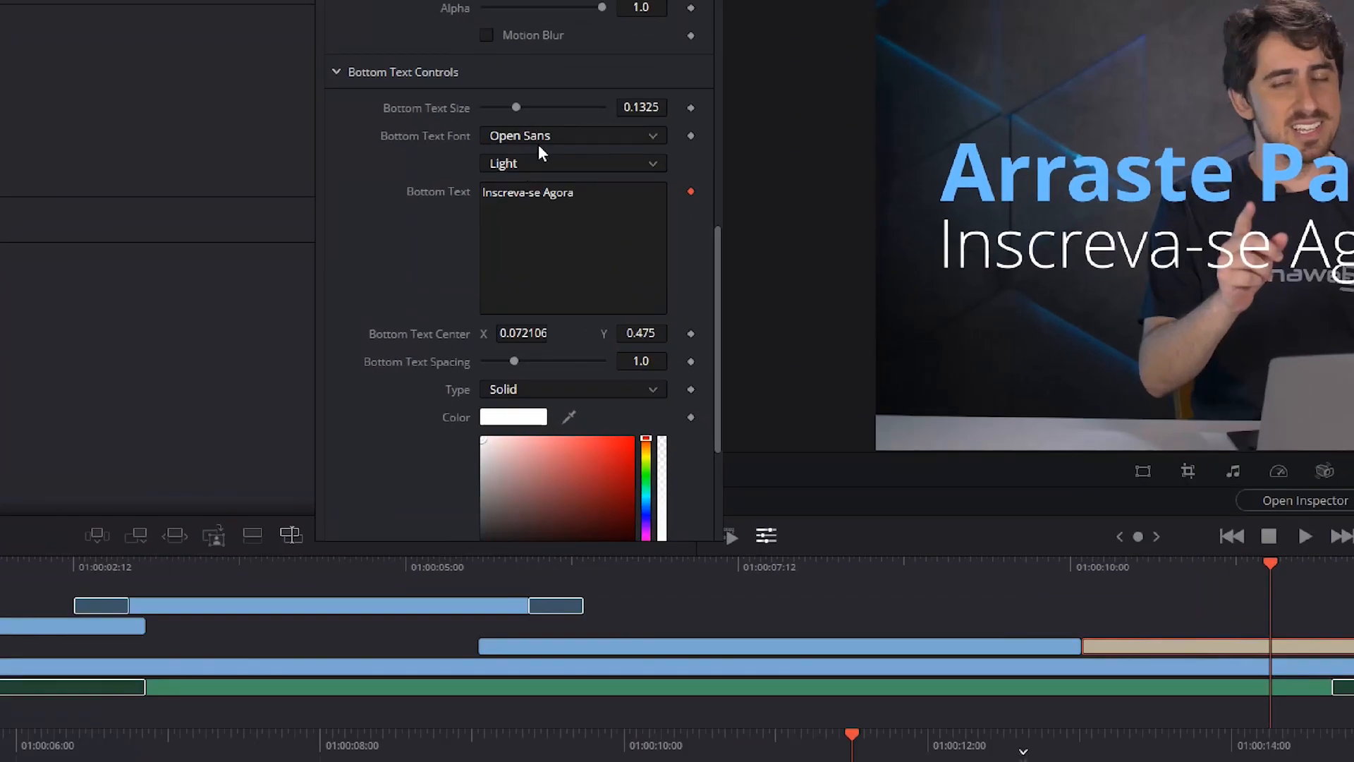
Set the bottom text's Open Sans font style to Semibold.
click(577, 169)
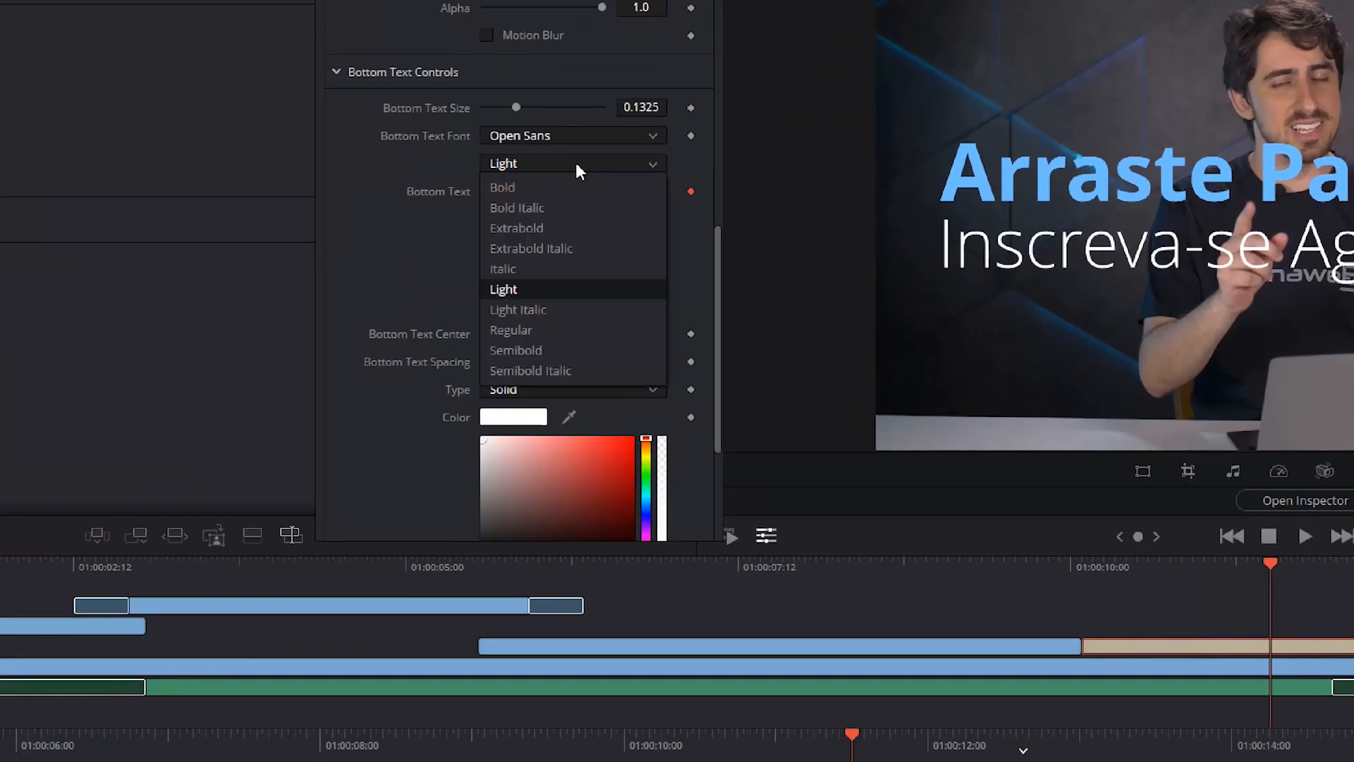
click(547, 348)
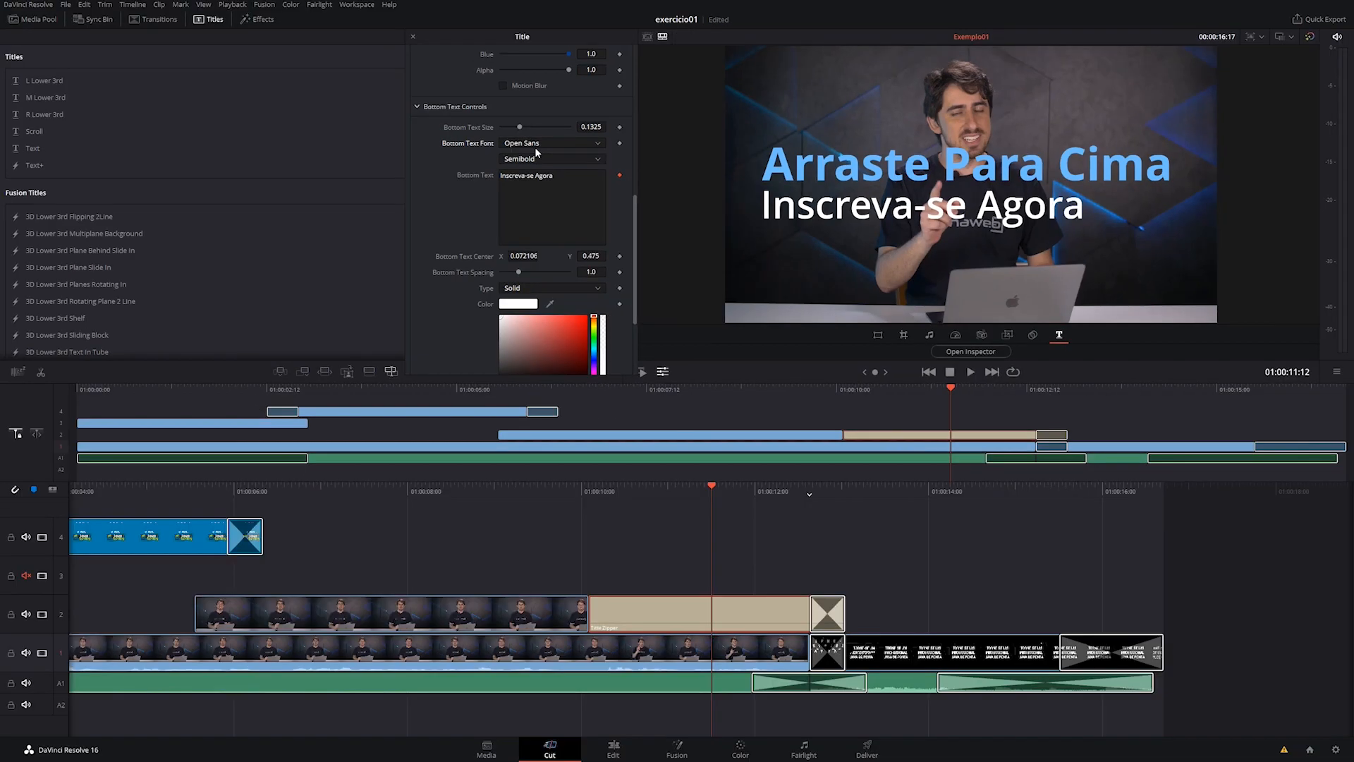
scroll(548, 163, down, 1)
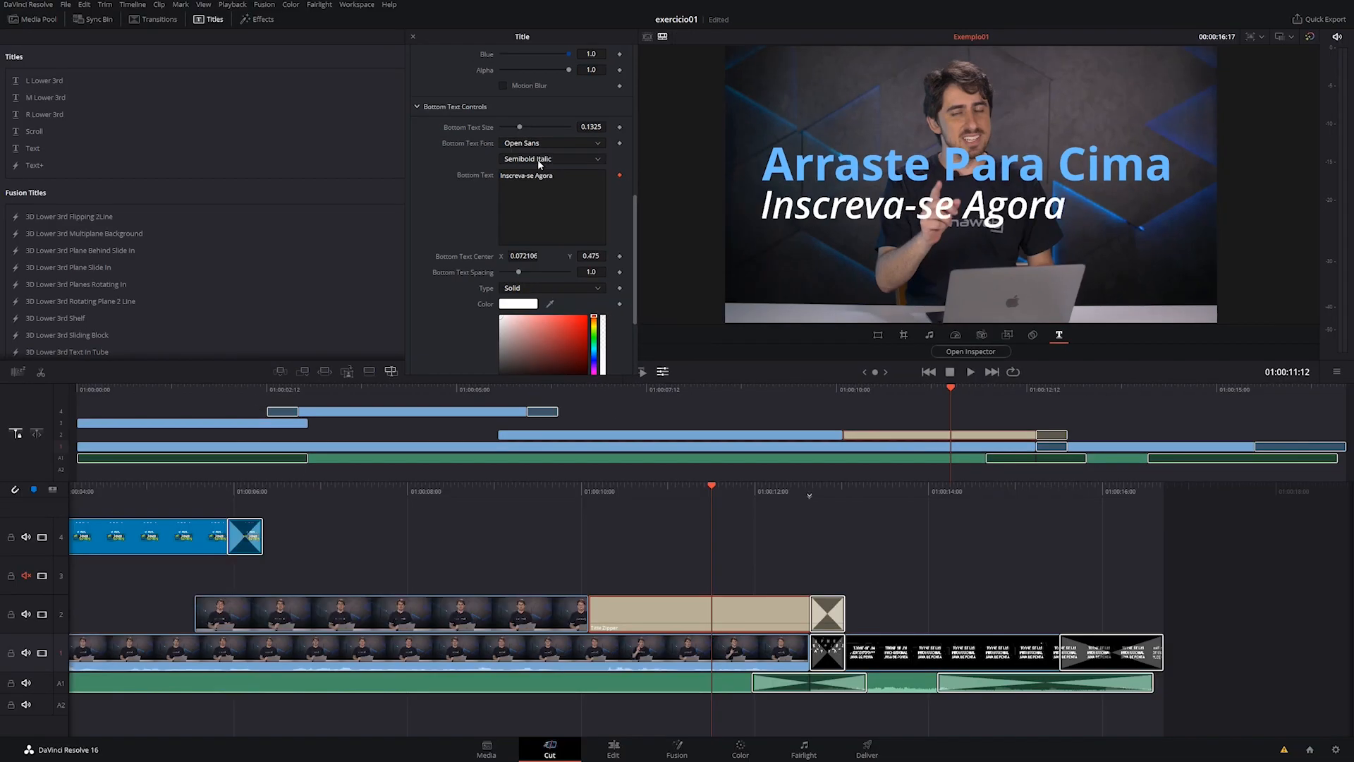
click(553, 165)
click(538, 265)
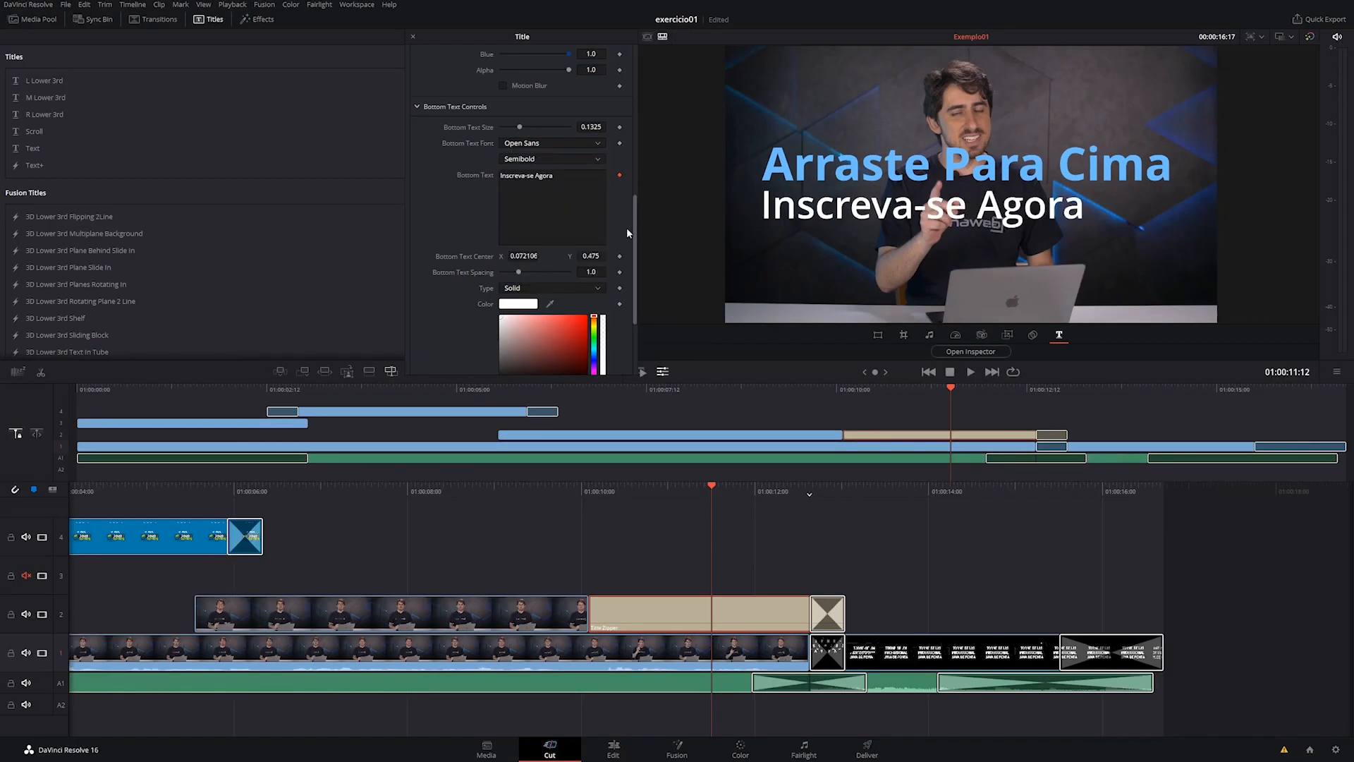
Set the upper text's font style to Extrabold, and close the title's Inspector window.
drag(634, 228, 632, 79)
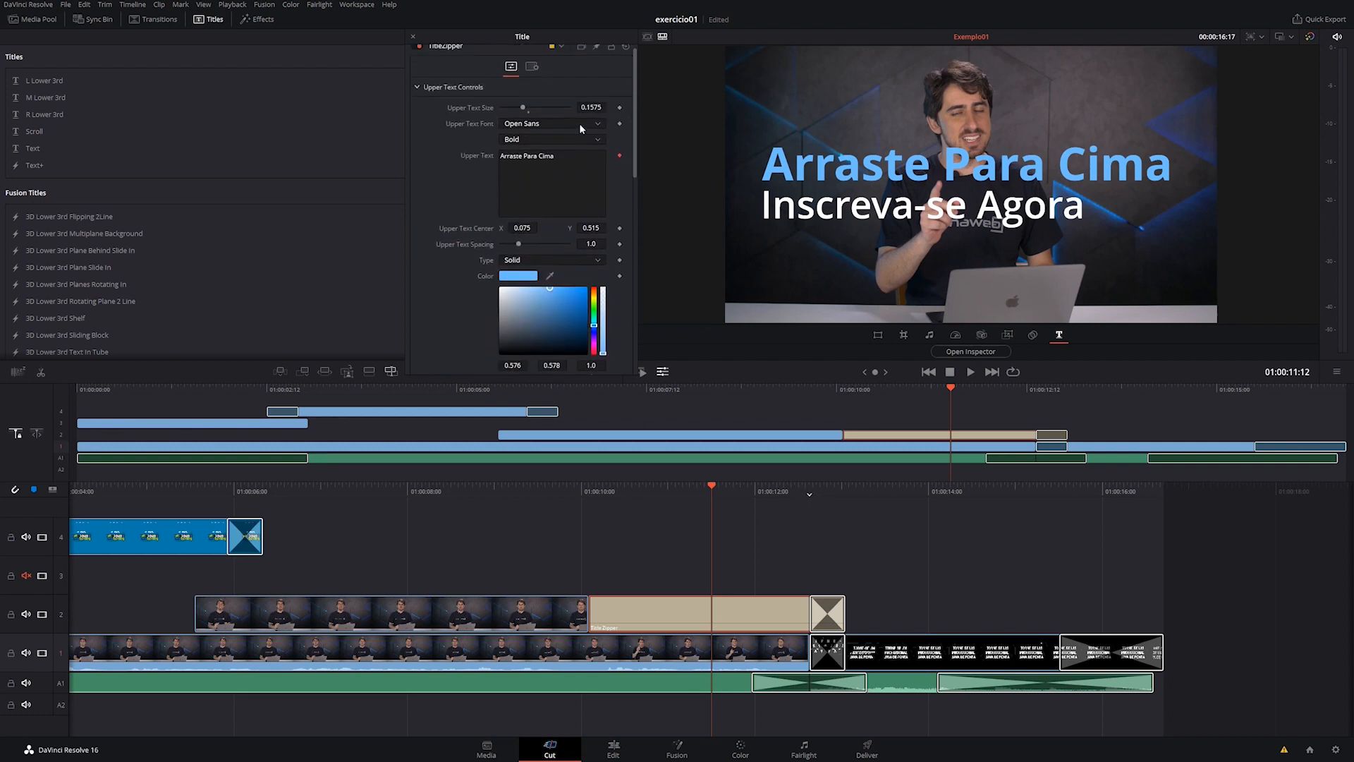
click(577, 139)
click(560, 176)
scroll(535, 206, down, 10)
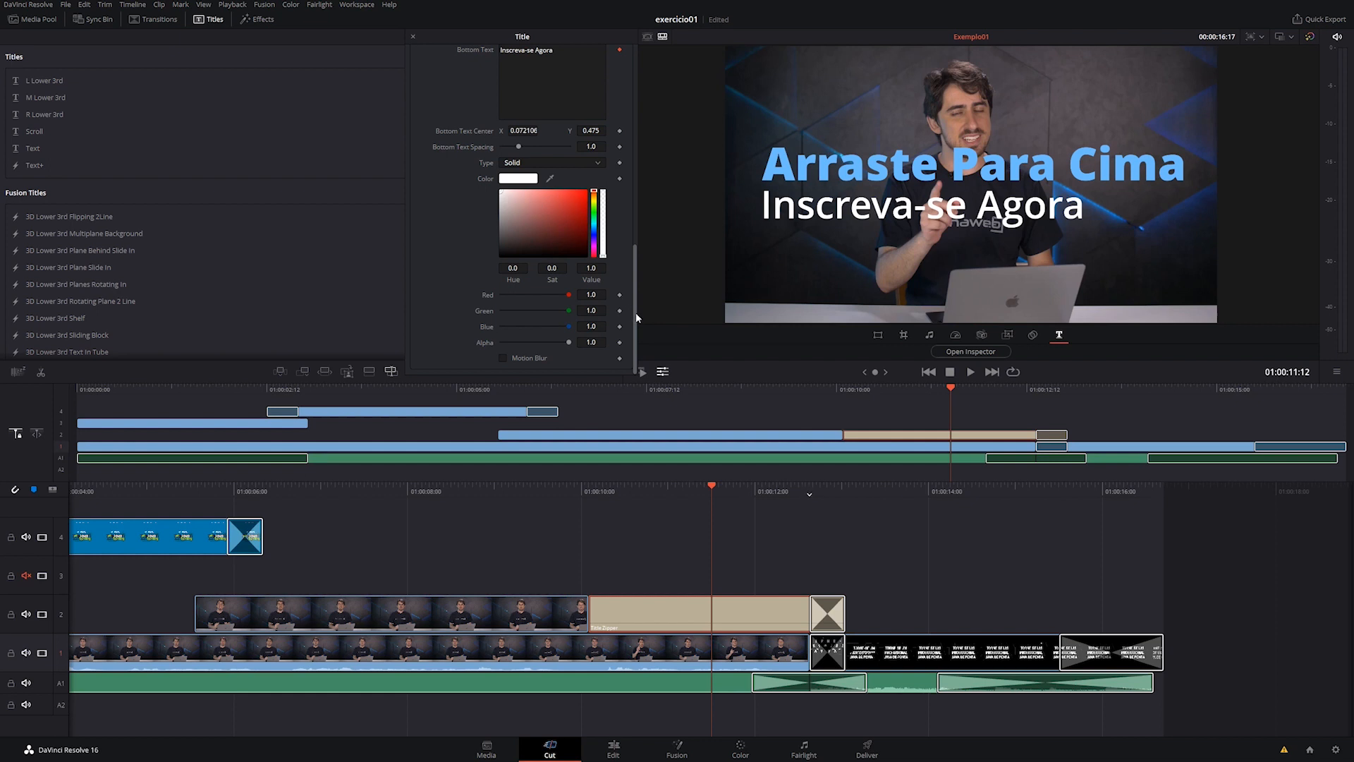
drag(637, 318, 640, 70)
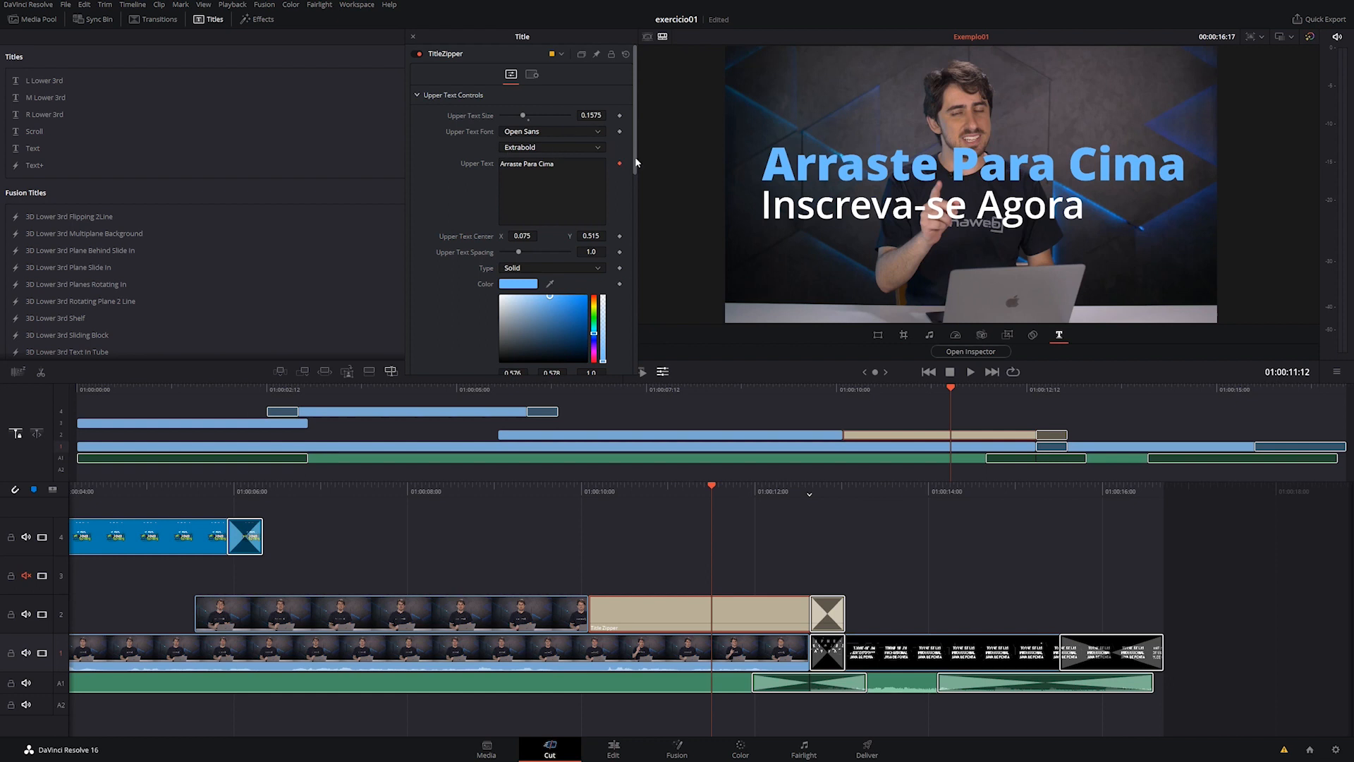
drag(635, 162, 635, 128)
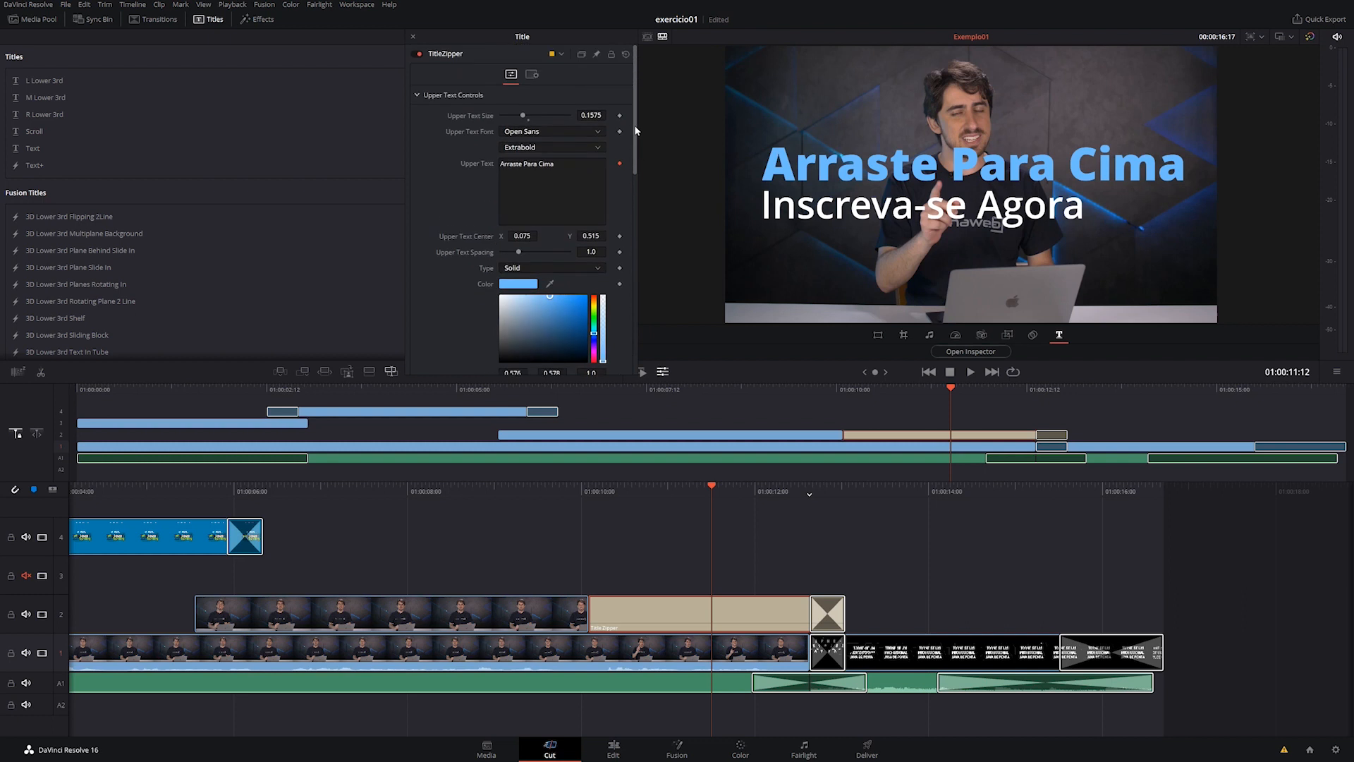
click(414, 37)
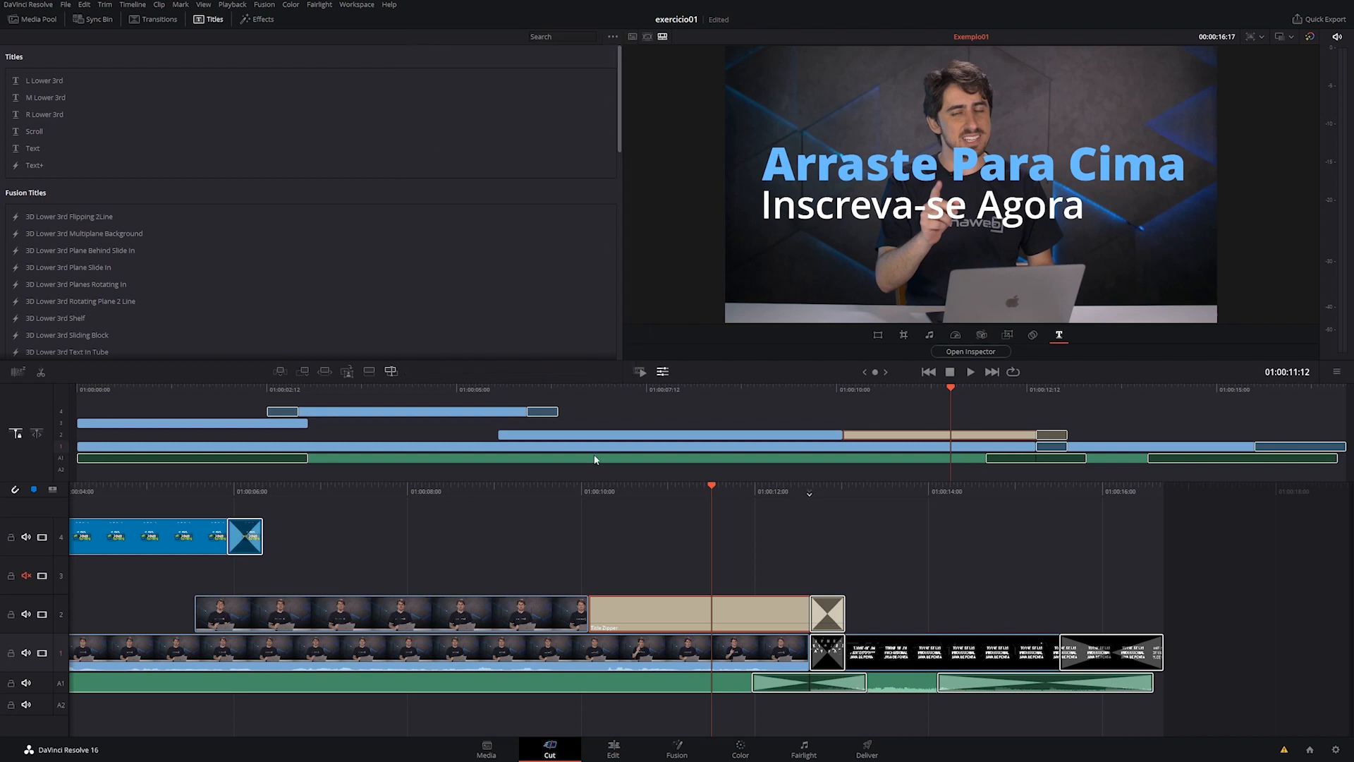
Play the timeline from before the Title Zipper clip to its closing animation, and return to just before the title.
drag(599, 488, 805, 517)
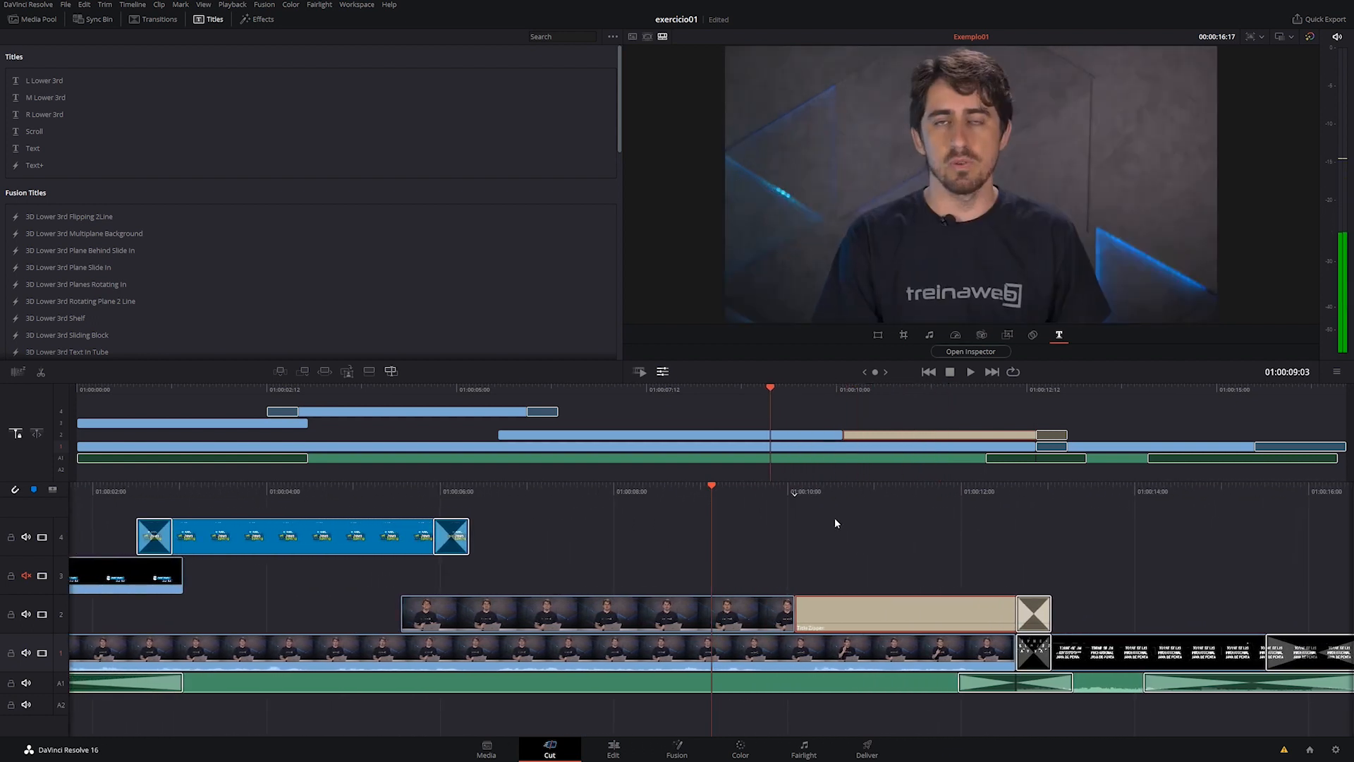
key(space)
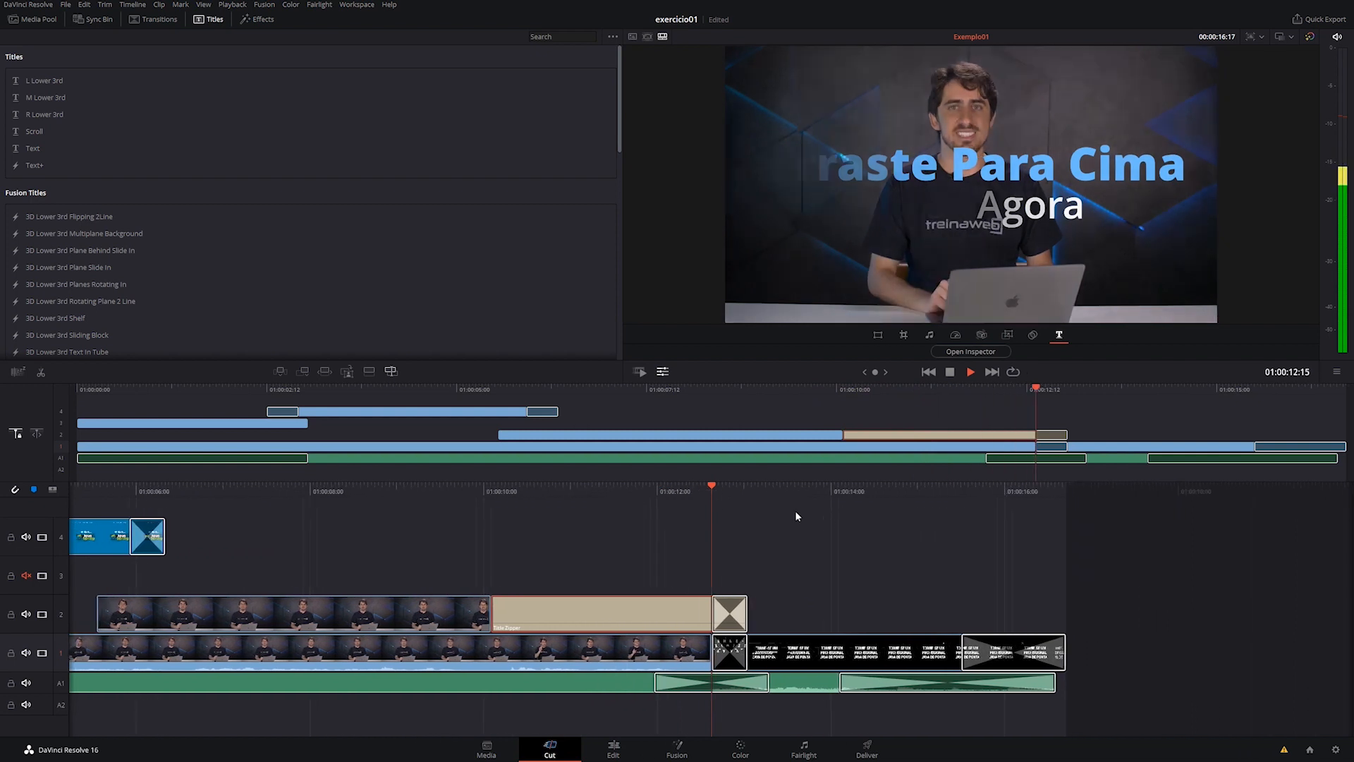
key(space)
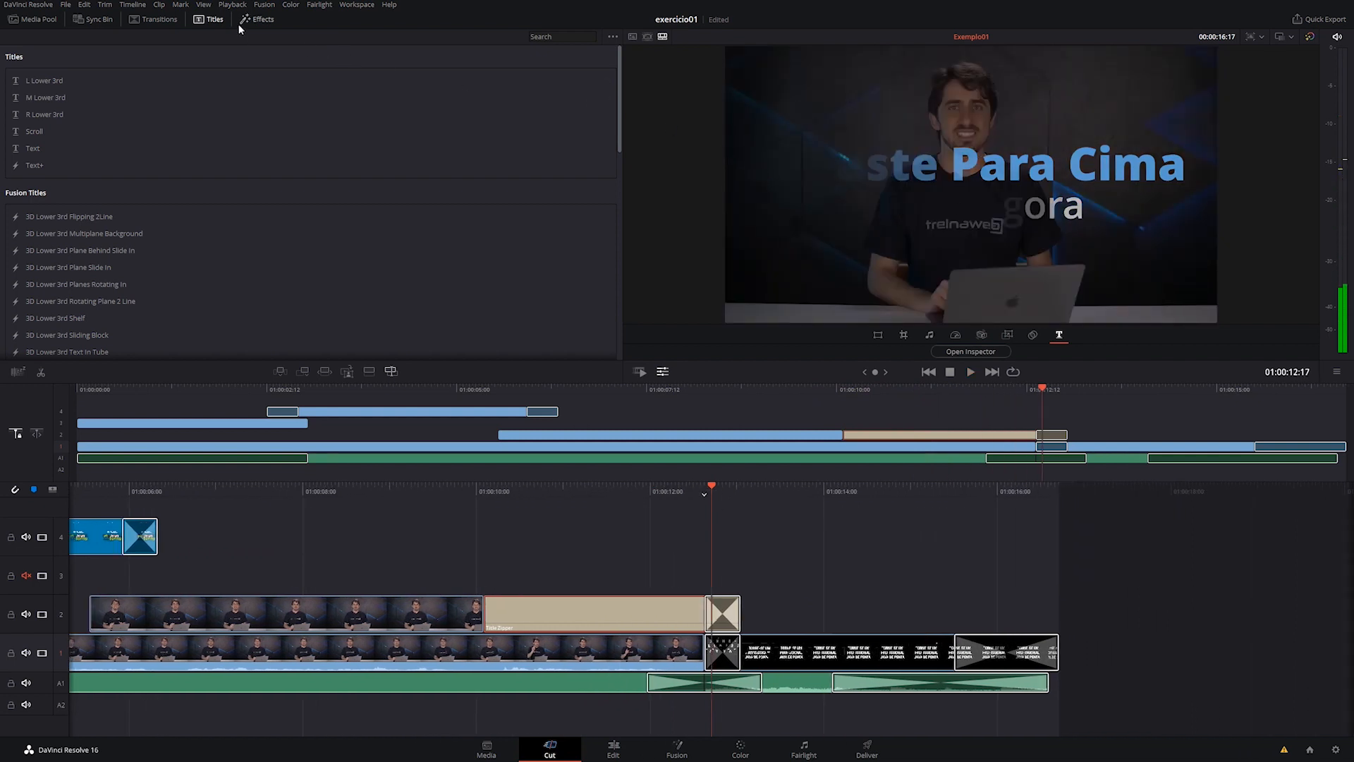
drag(542, 487, 788, 487)
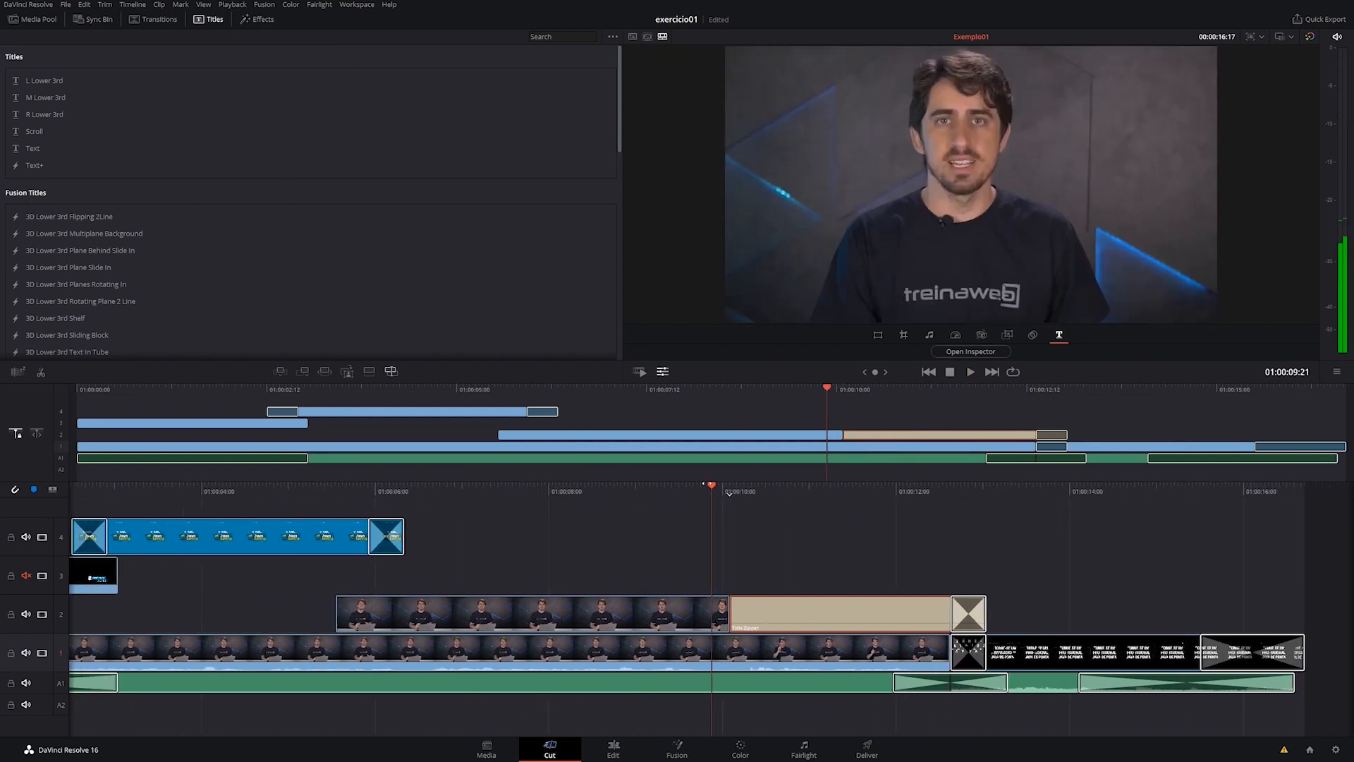
Check the Render Cache playback setting for the Smart option, leaving the setting as it is.
click(232, 4)
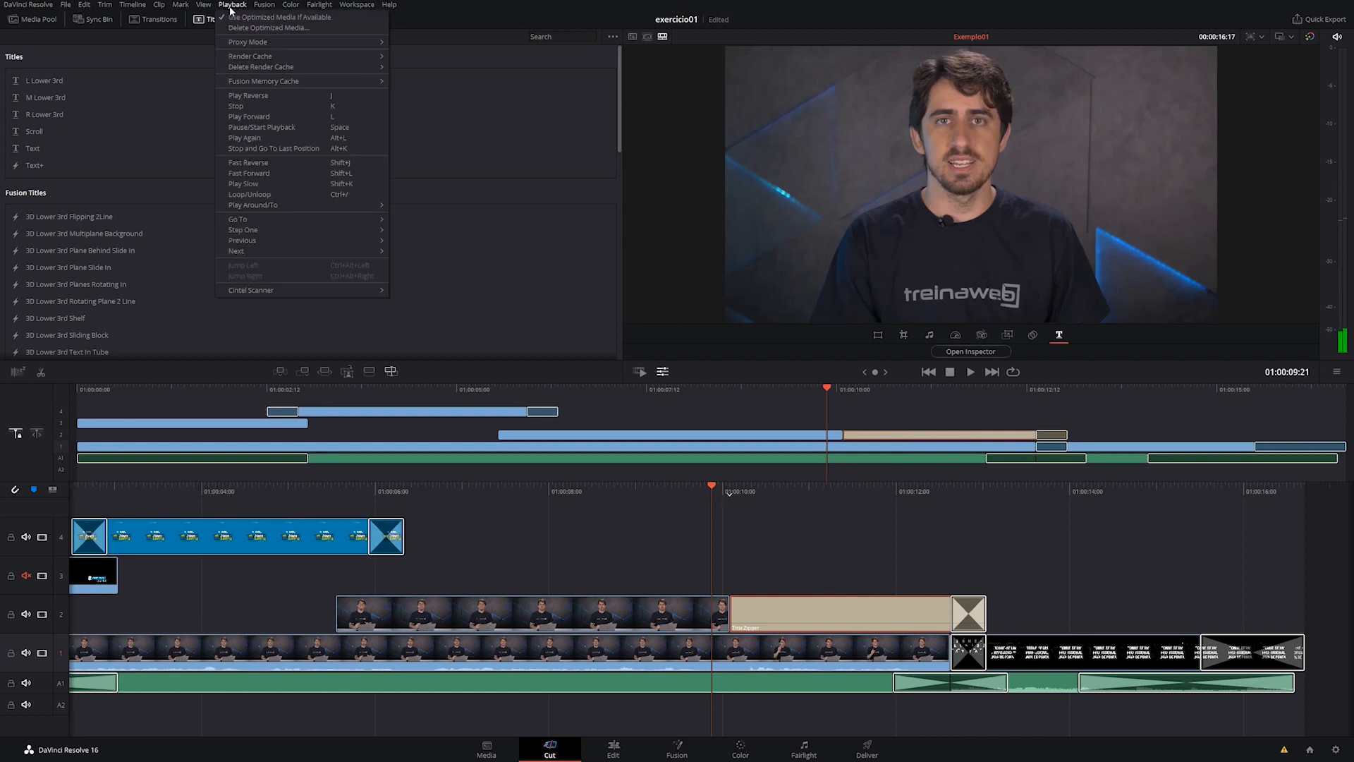
mouse_move(264, 59)
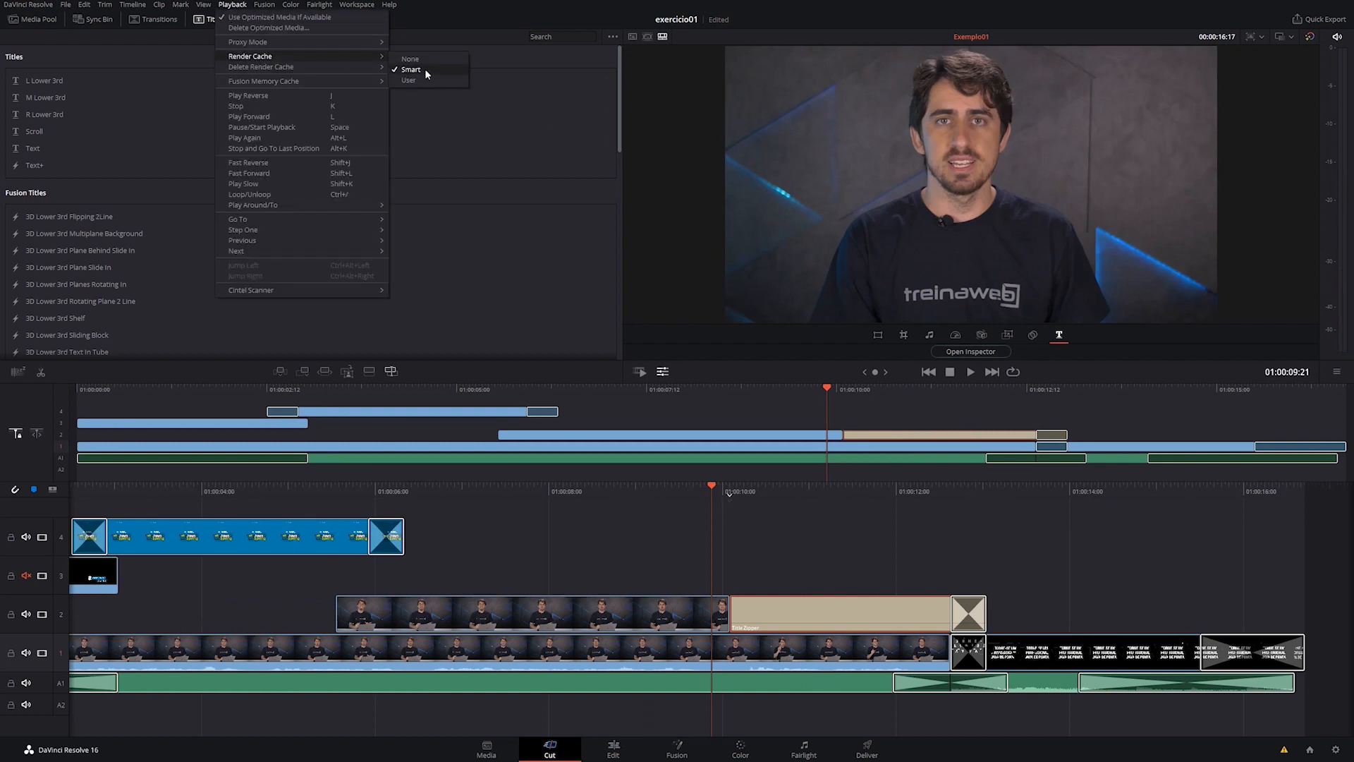
click(774, 487)
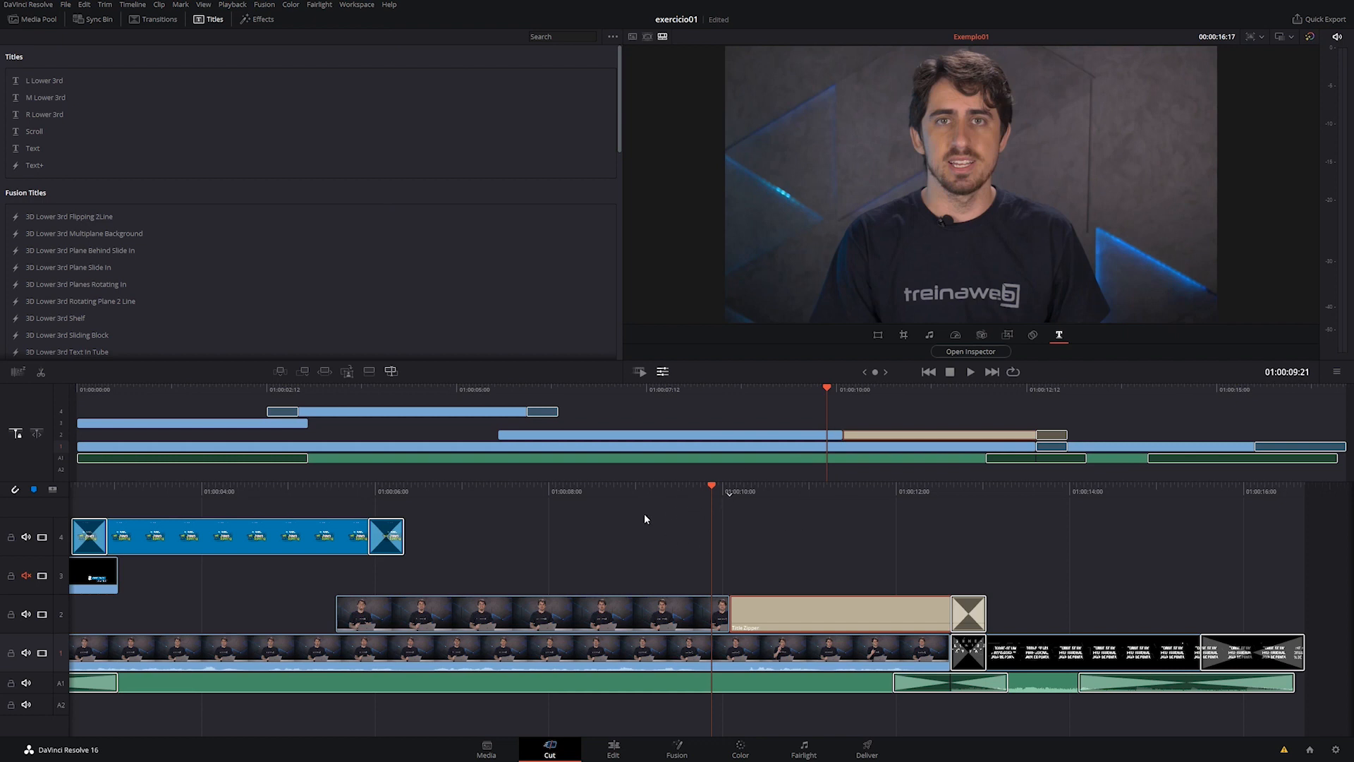
Replay the customized title and its closing Cross Dissolve several times, continuing into the final clip on video track 1.
key(space)
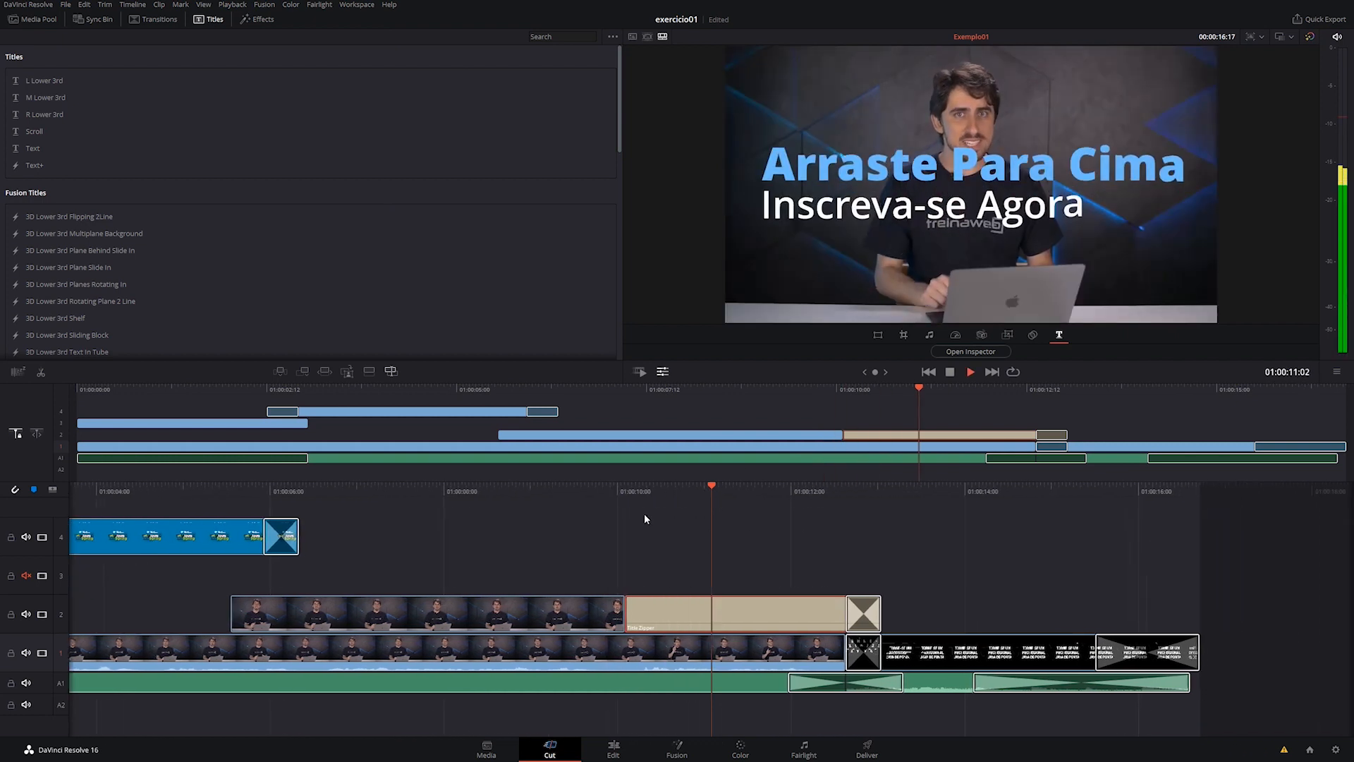
key(space)
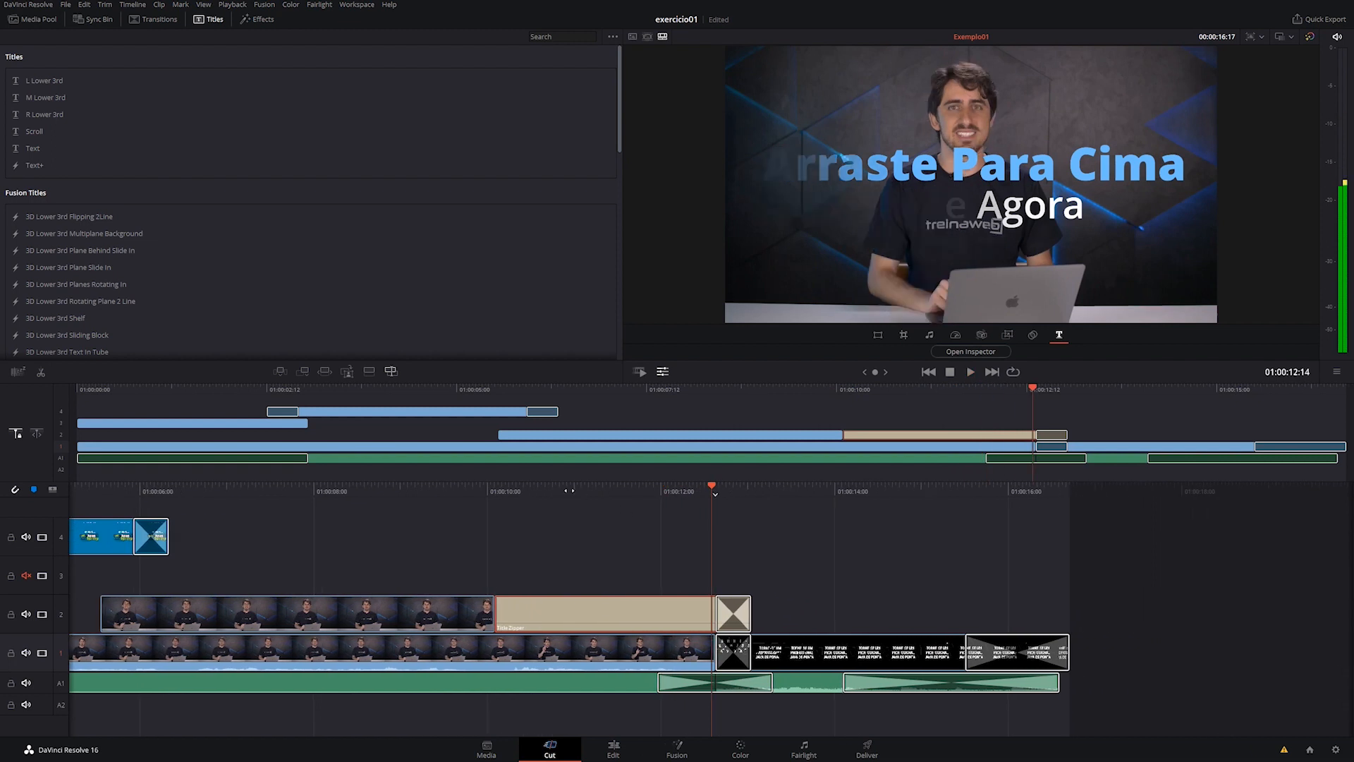
drag(570, 490, 831, 501)
key(space)
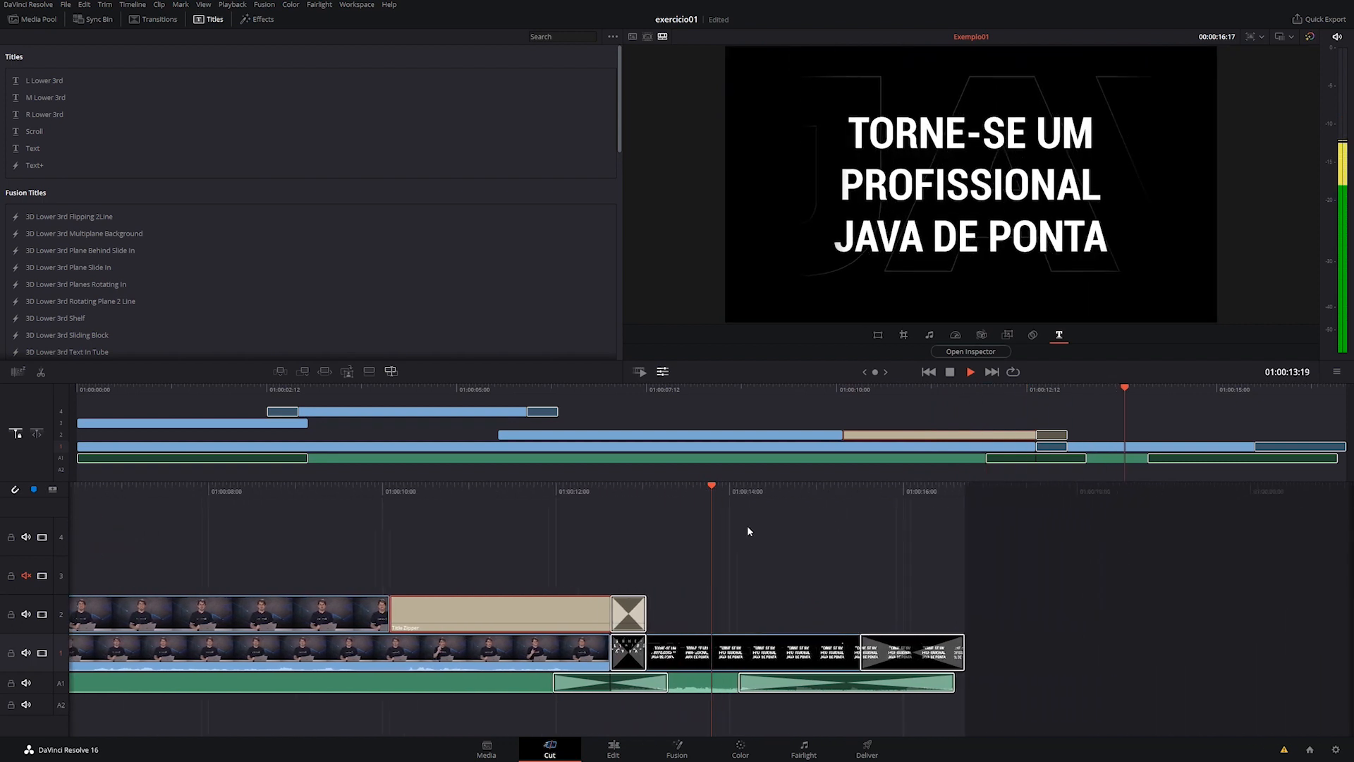
key(space)
drag(397, 487, 850, 536)
key(space)
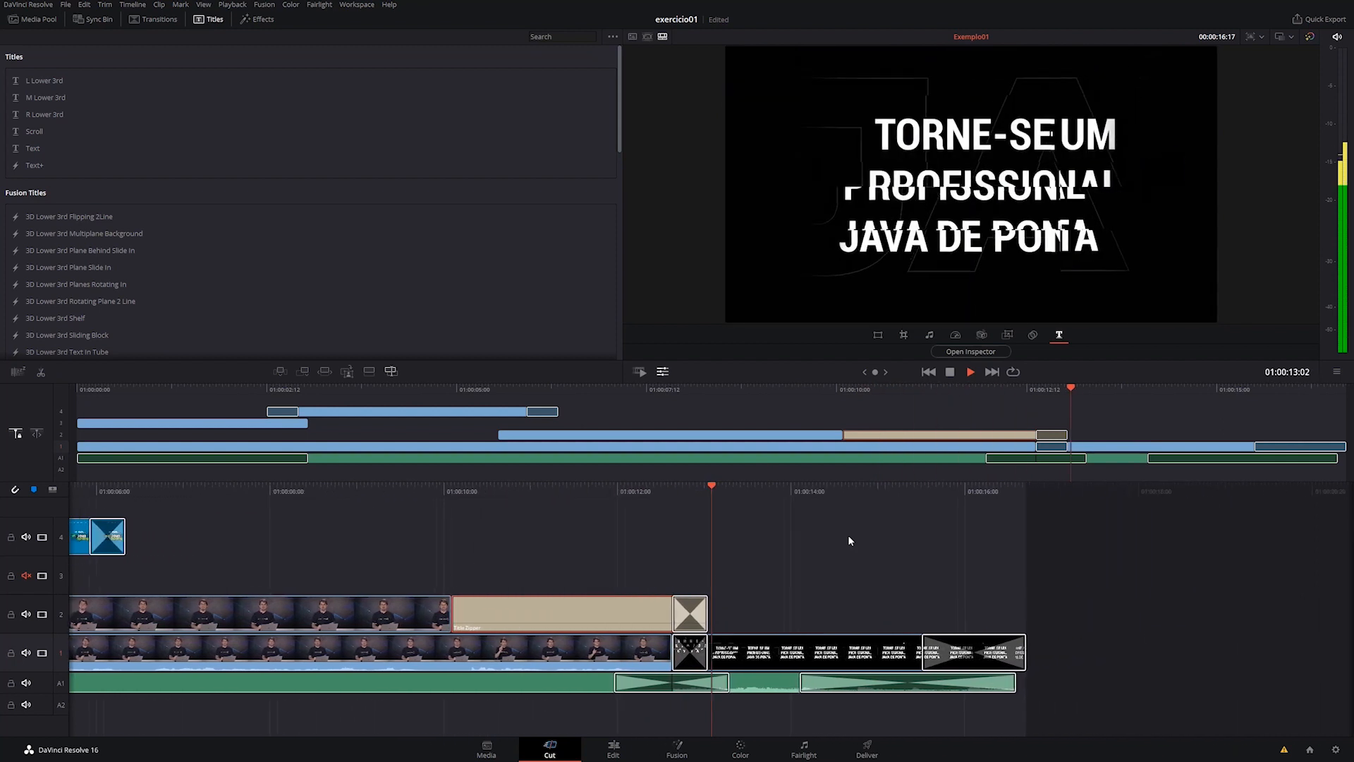
key(space)
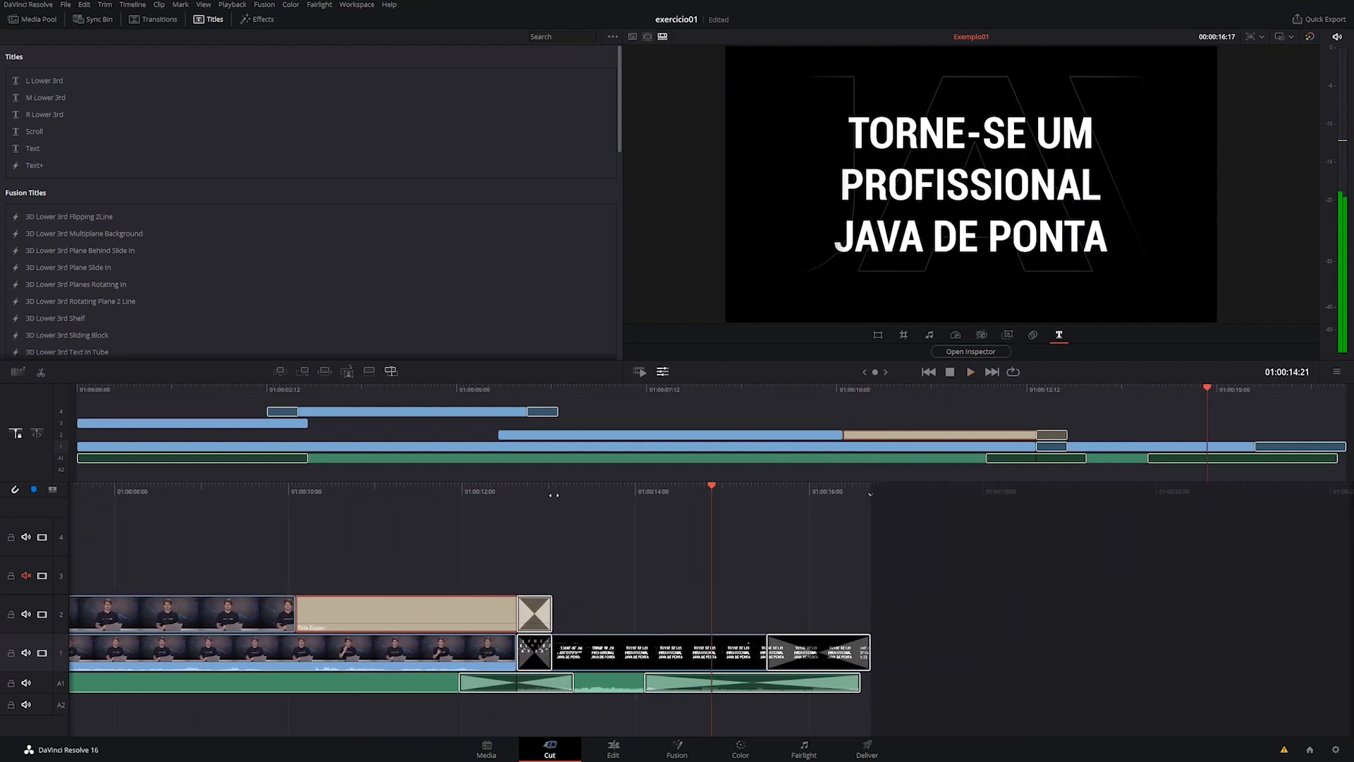
Replay the section leading up to the Title Zipper clip, and return to the start of the timeline.
drag(526, 491, 1340, 574)
key(space)
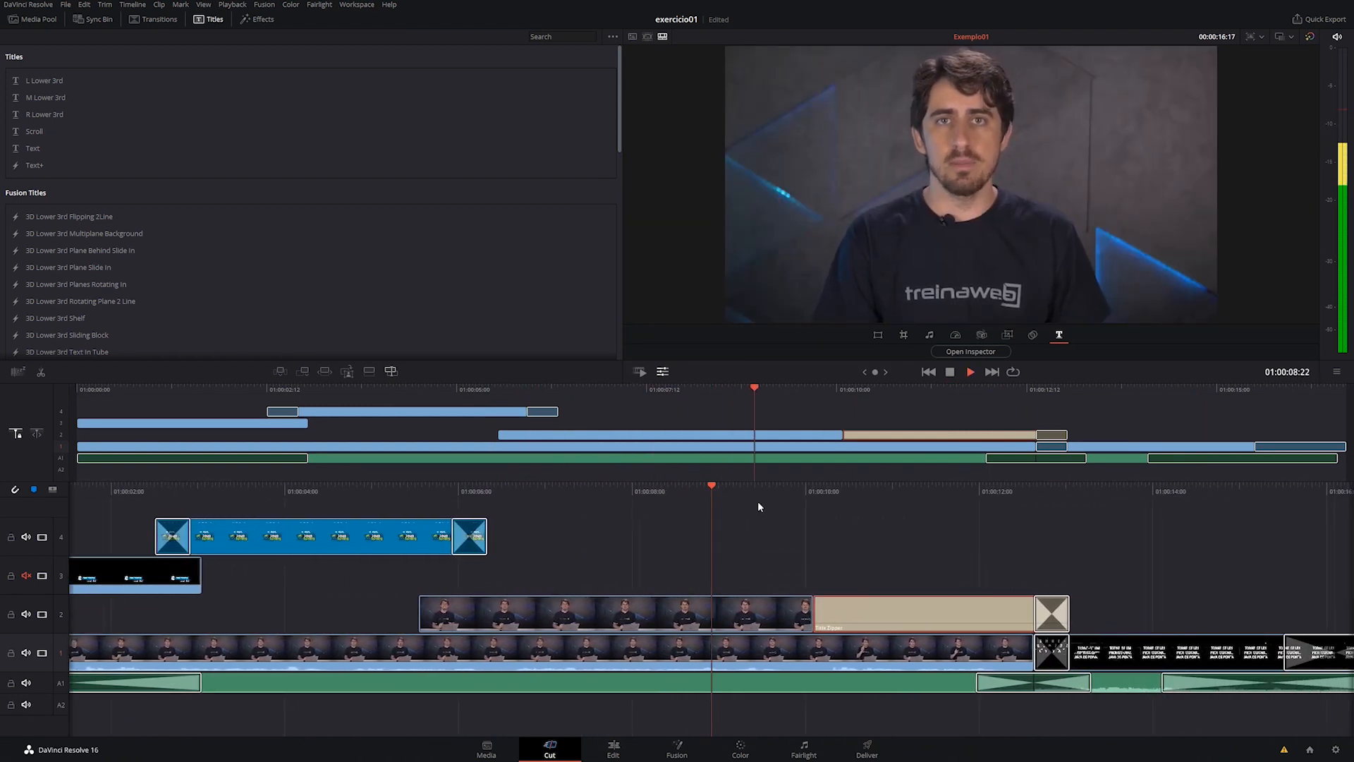
drag(587, 491, 1353, 556)
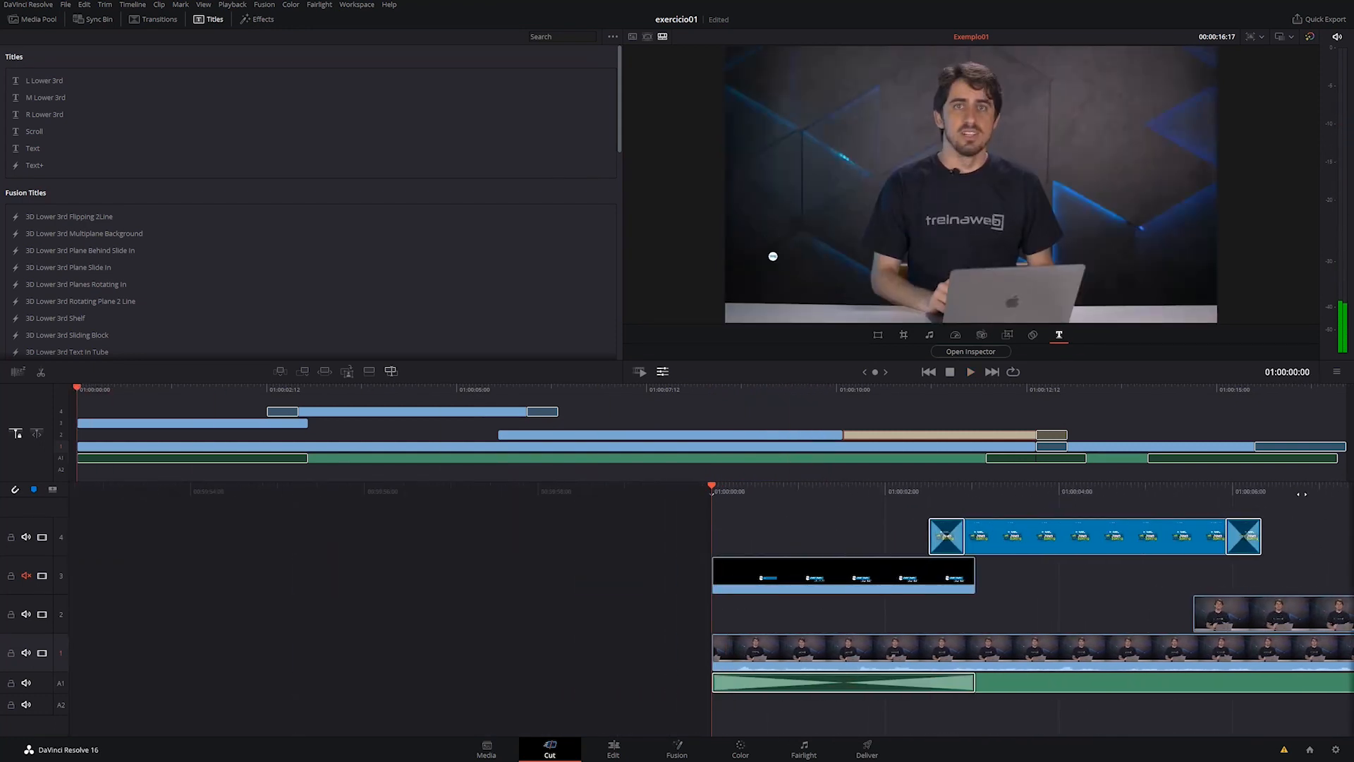
Add a Text title on video track 3 from the track 4 clip's closing transition, and trim its end to the Title Zipper's start.
drag(1257, 492, 677, 492)
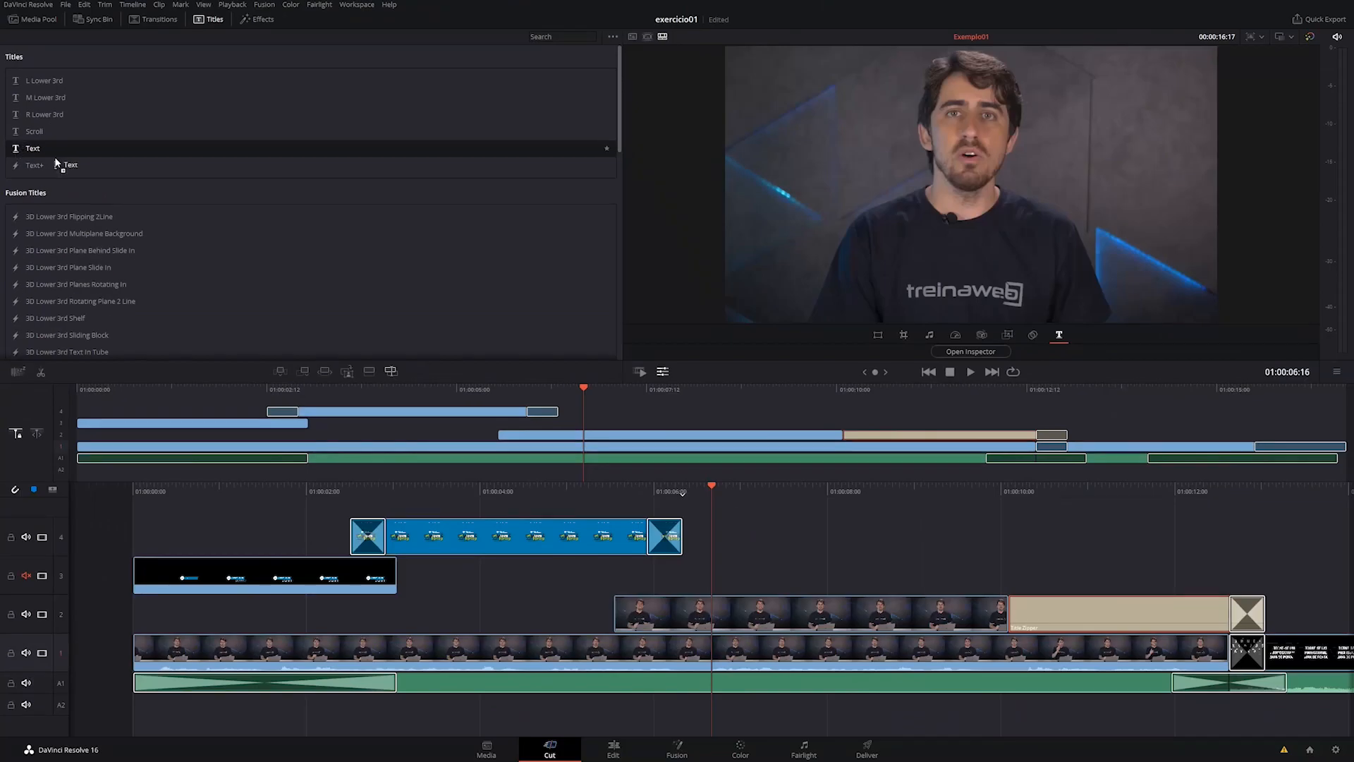
drag(57, 163, 651, 577)
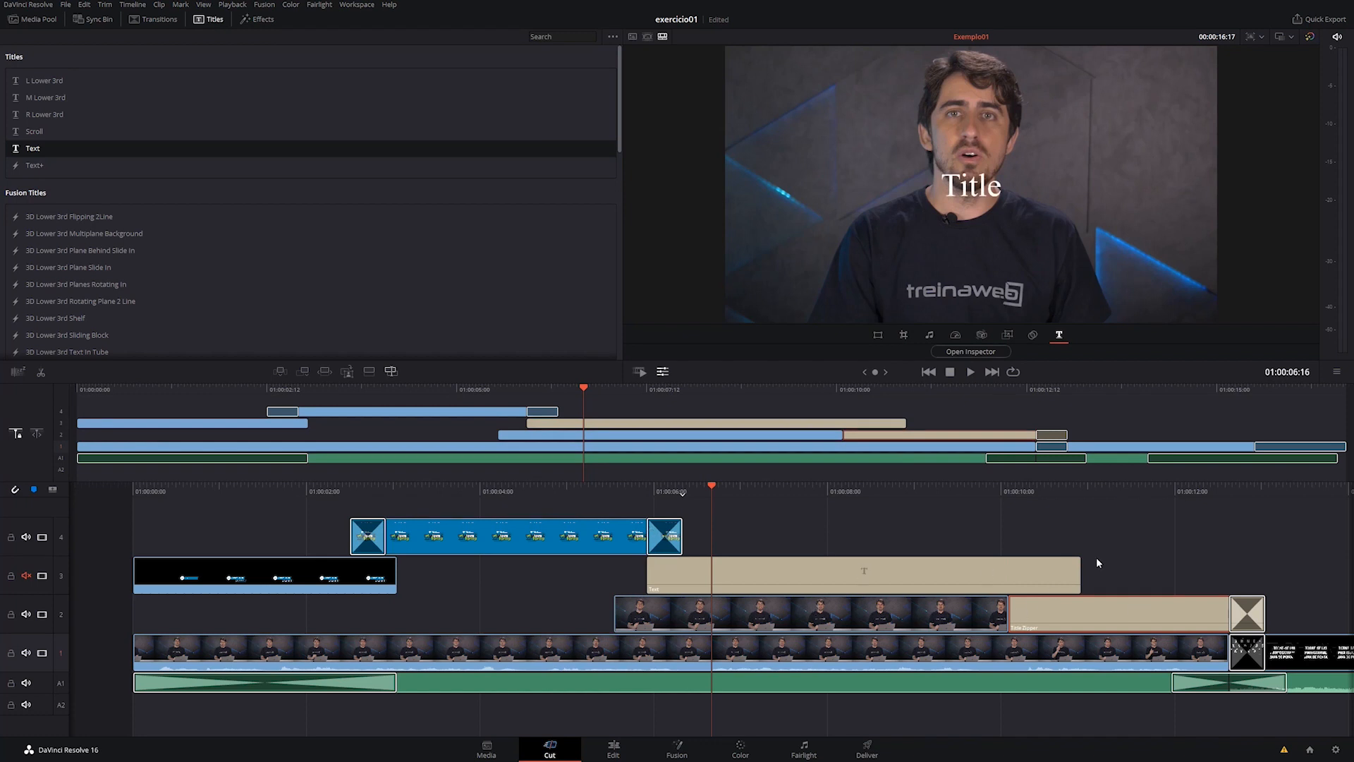
drag(1077, 563, 1005, 570)
Open the Inspector for the new Text title on track 3 and move its window beside the previewed title.
click(758, 569)
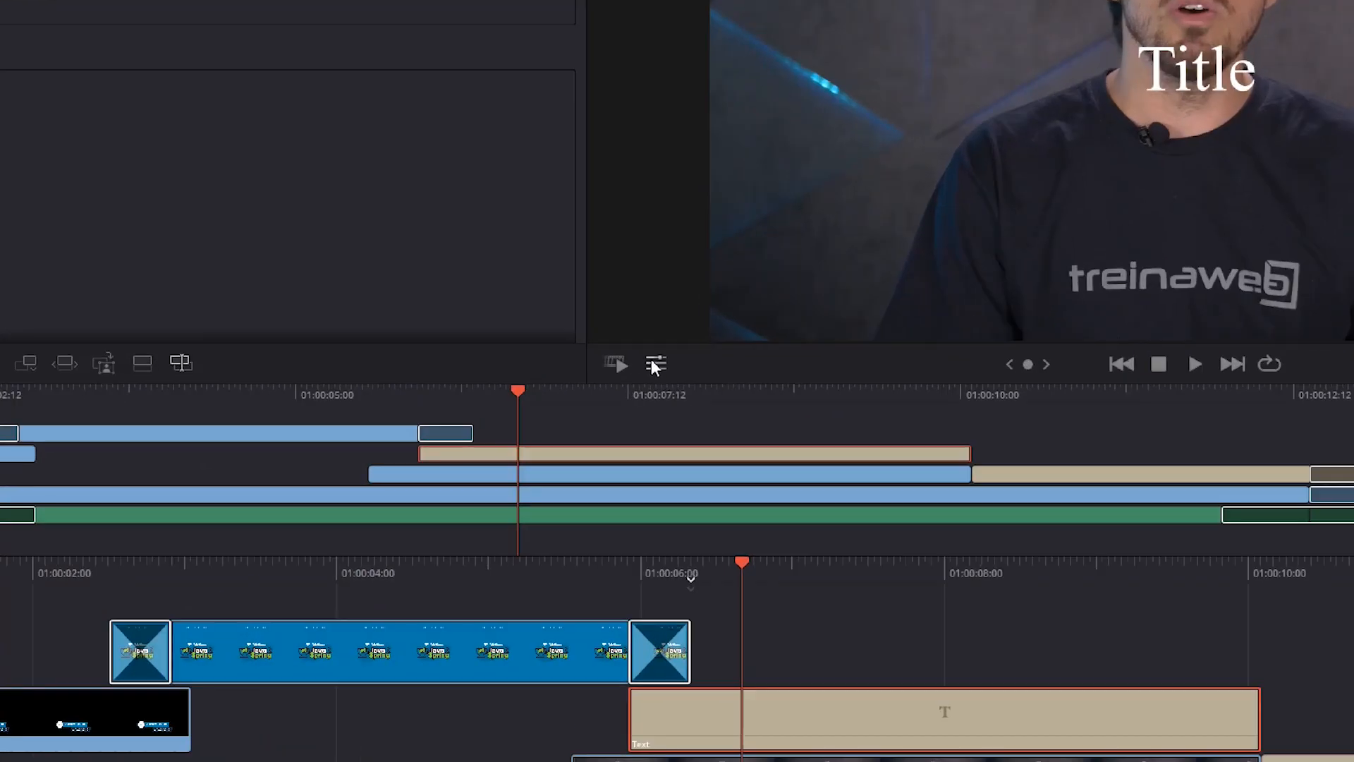
click(654, 364)
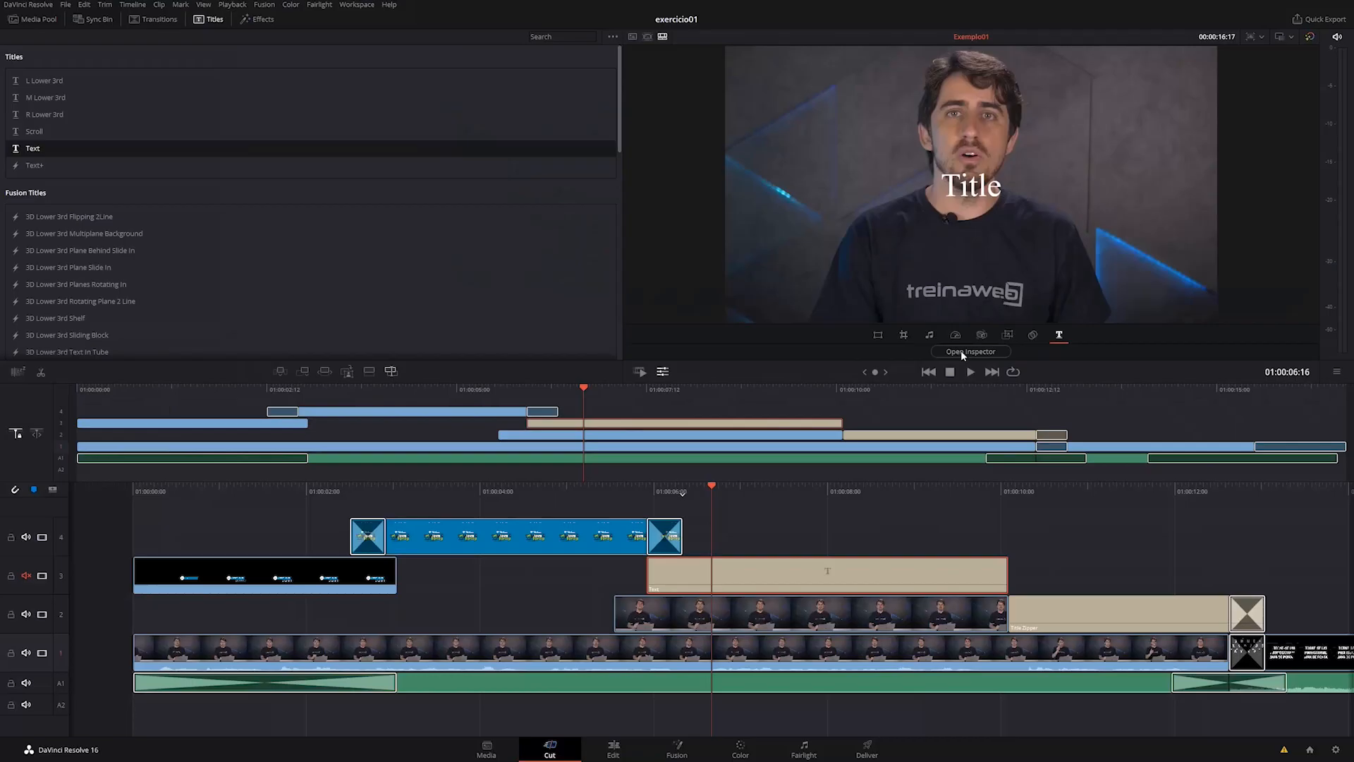
click(847, 328)
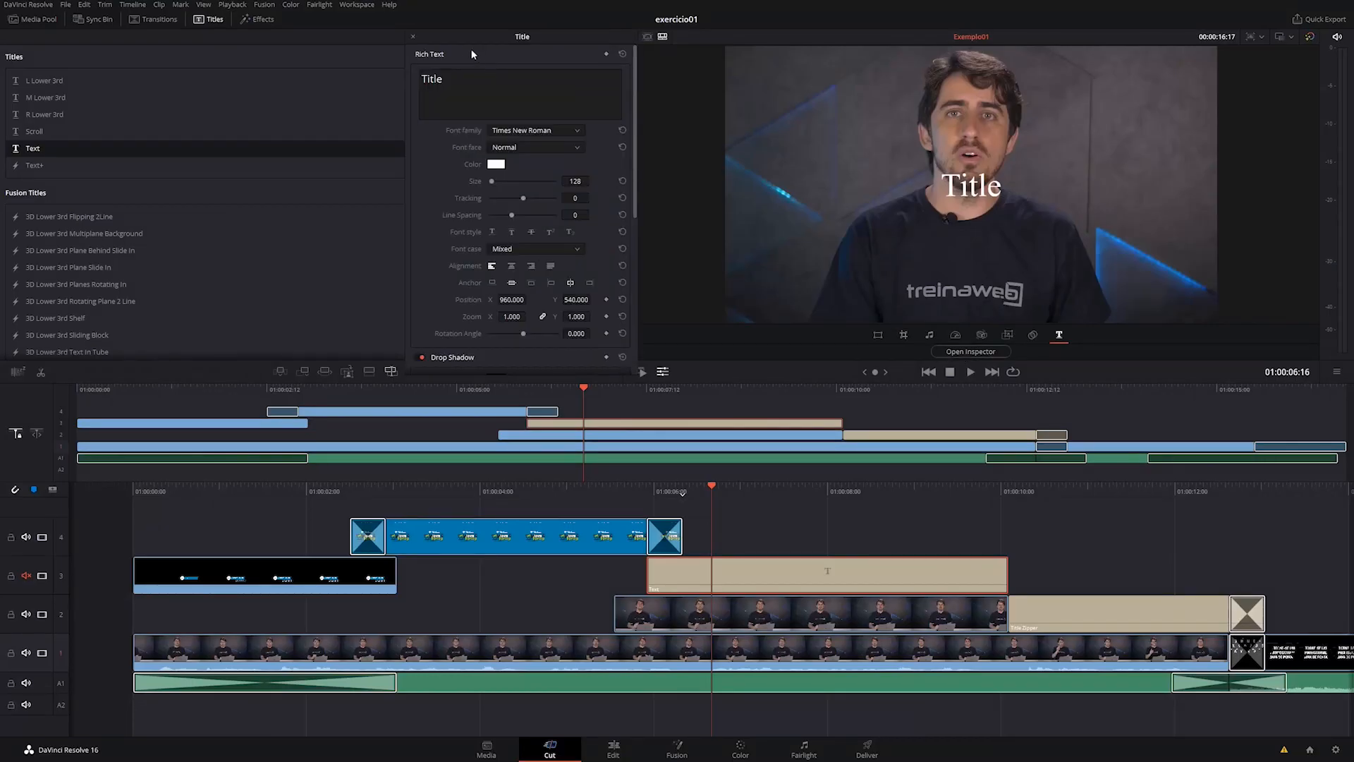
drag(448, 40, 548, 91)
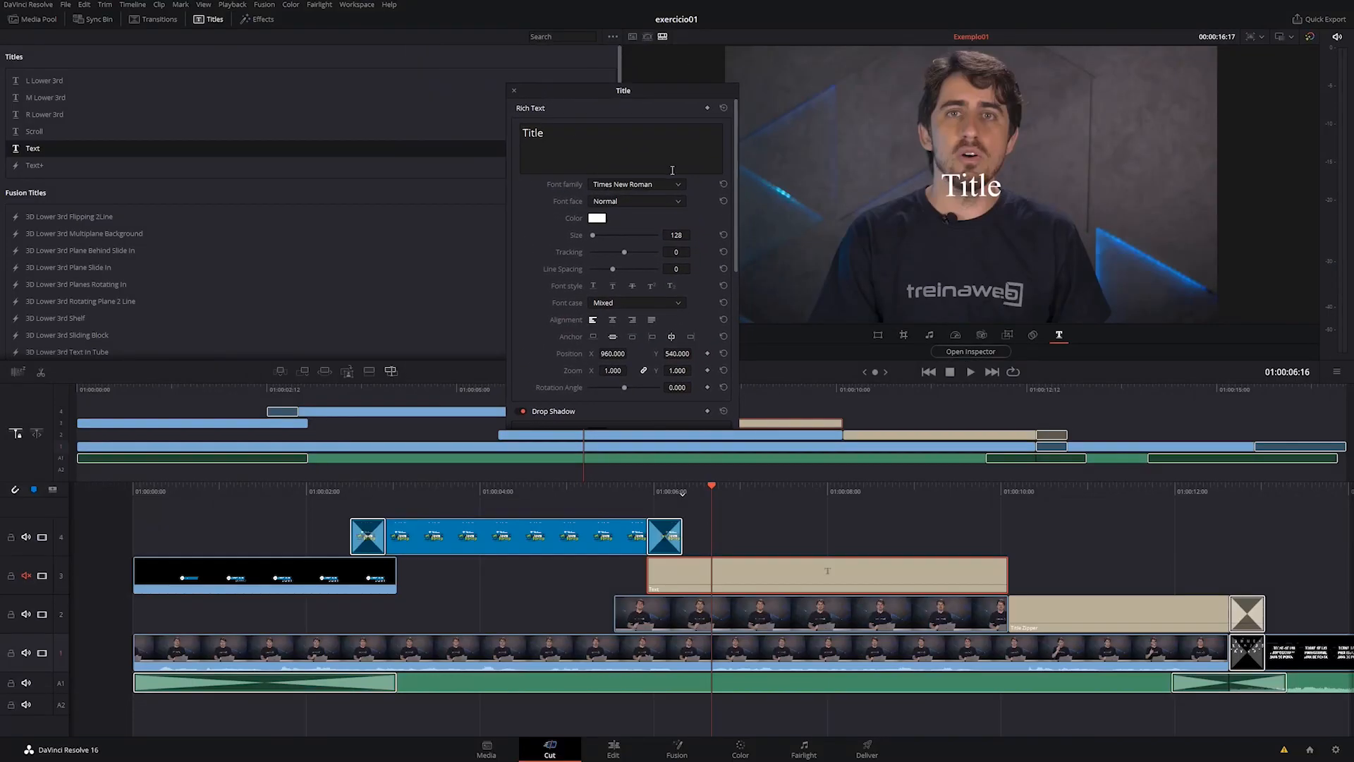
mouse_move(738, 200)
mouse_down()
mouse_move(737, 338)
mouse_move(738, 208)
mouse_up()
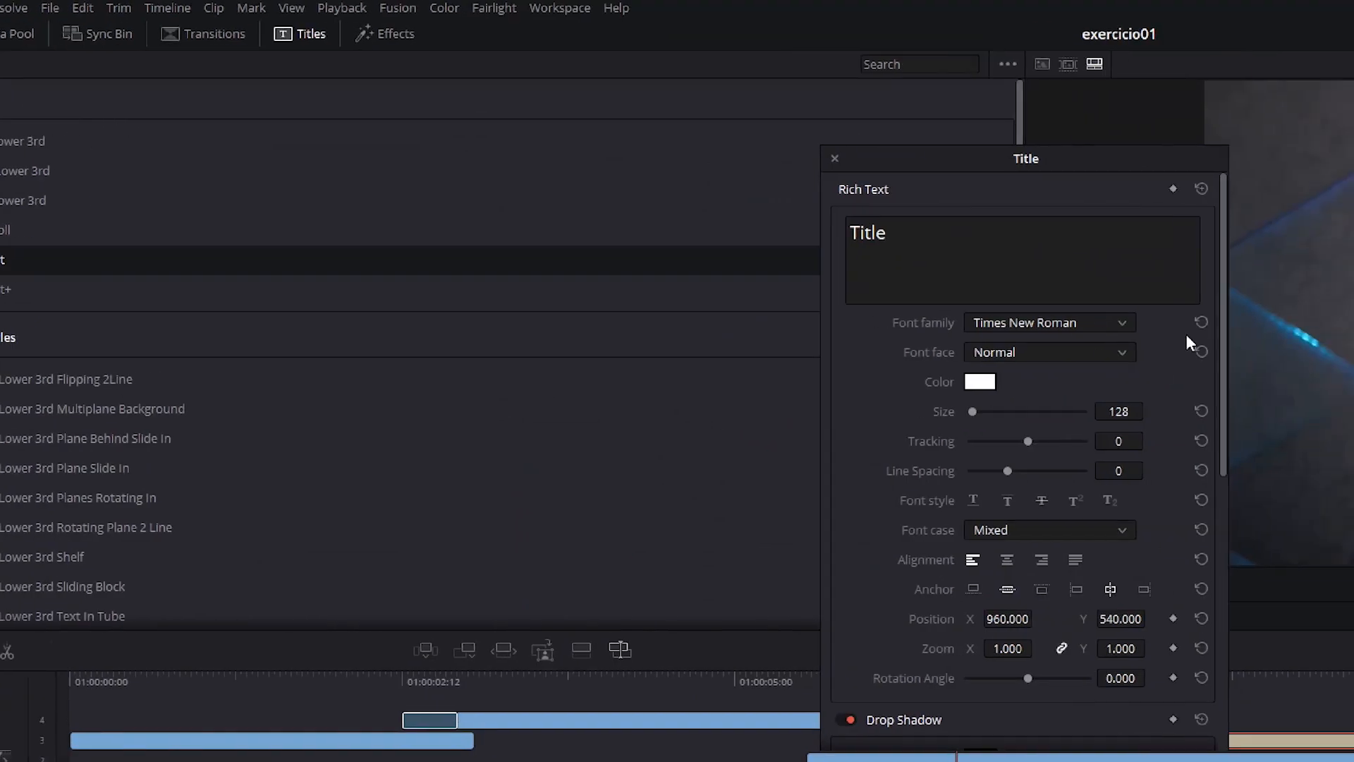
drag(1225, 264, 1123, 141)
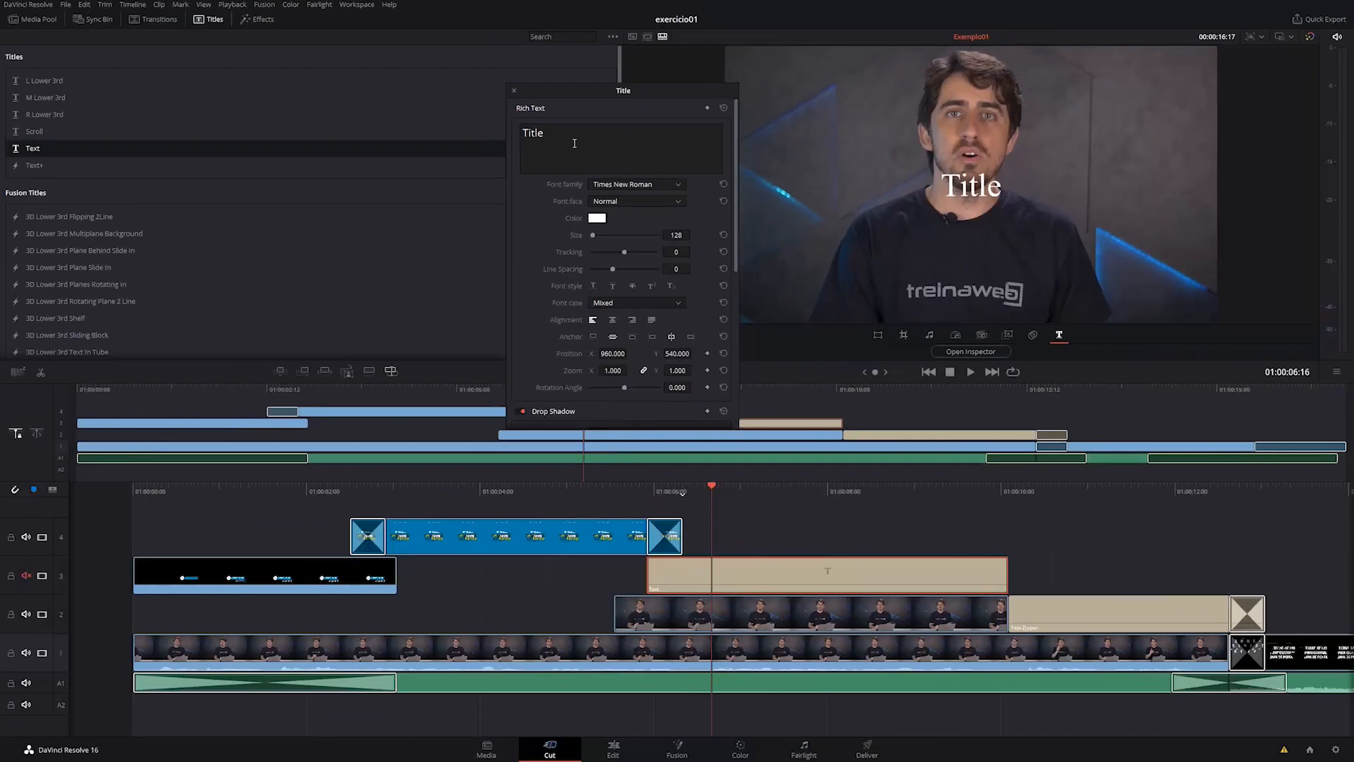
Replace the Text title's default wording with "*Promoção Válida até Dezembro".
drag(558, 233, 420, 219)
text(*)
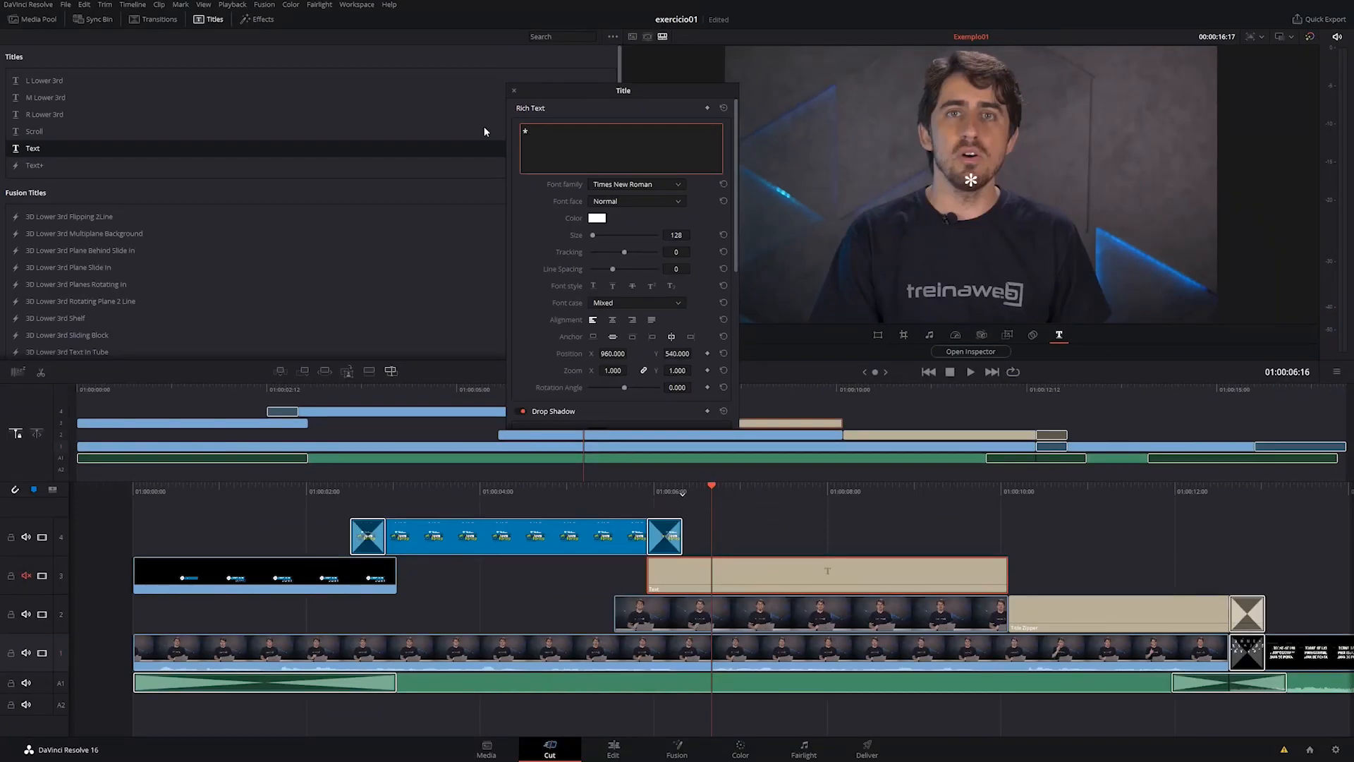
text(Promoção V)
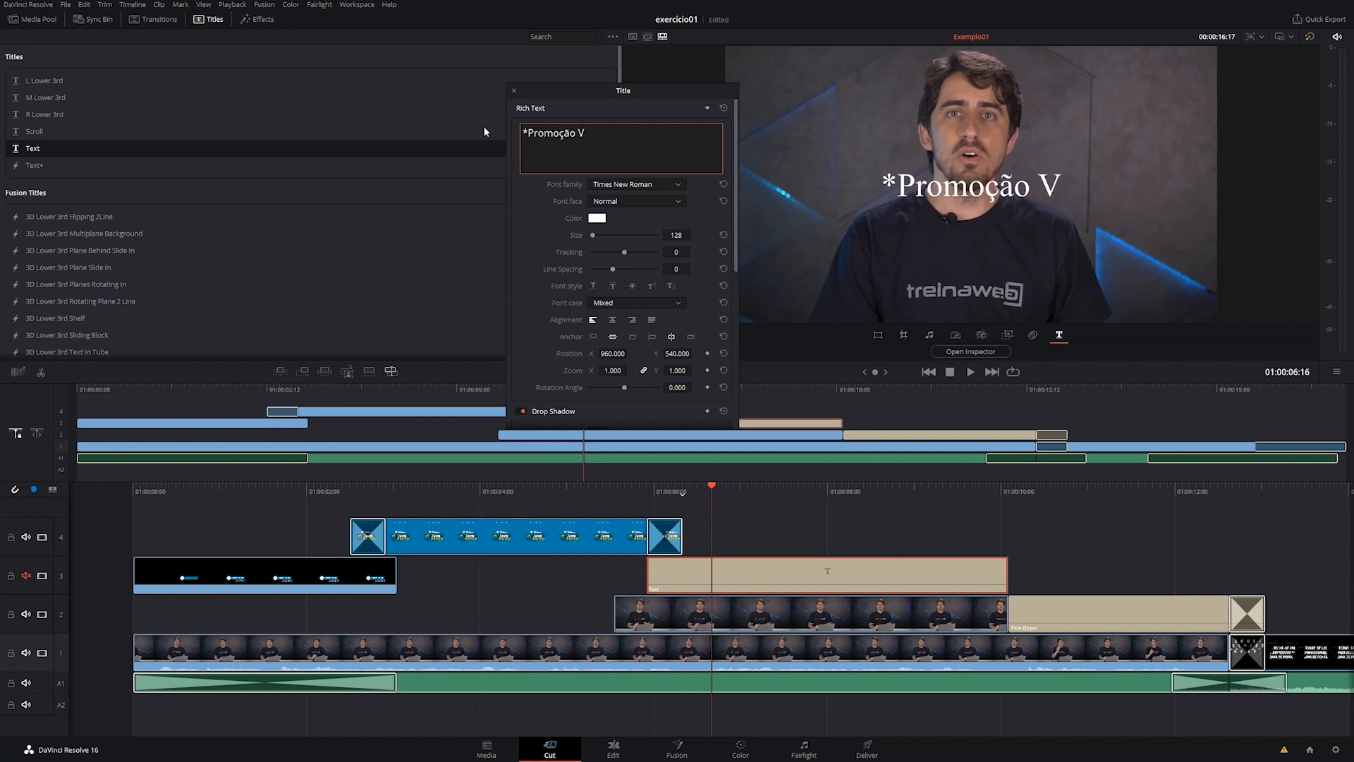
text(álida at)
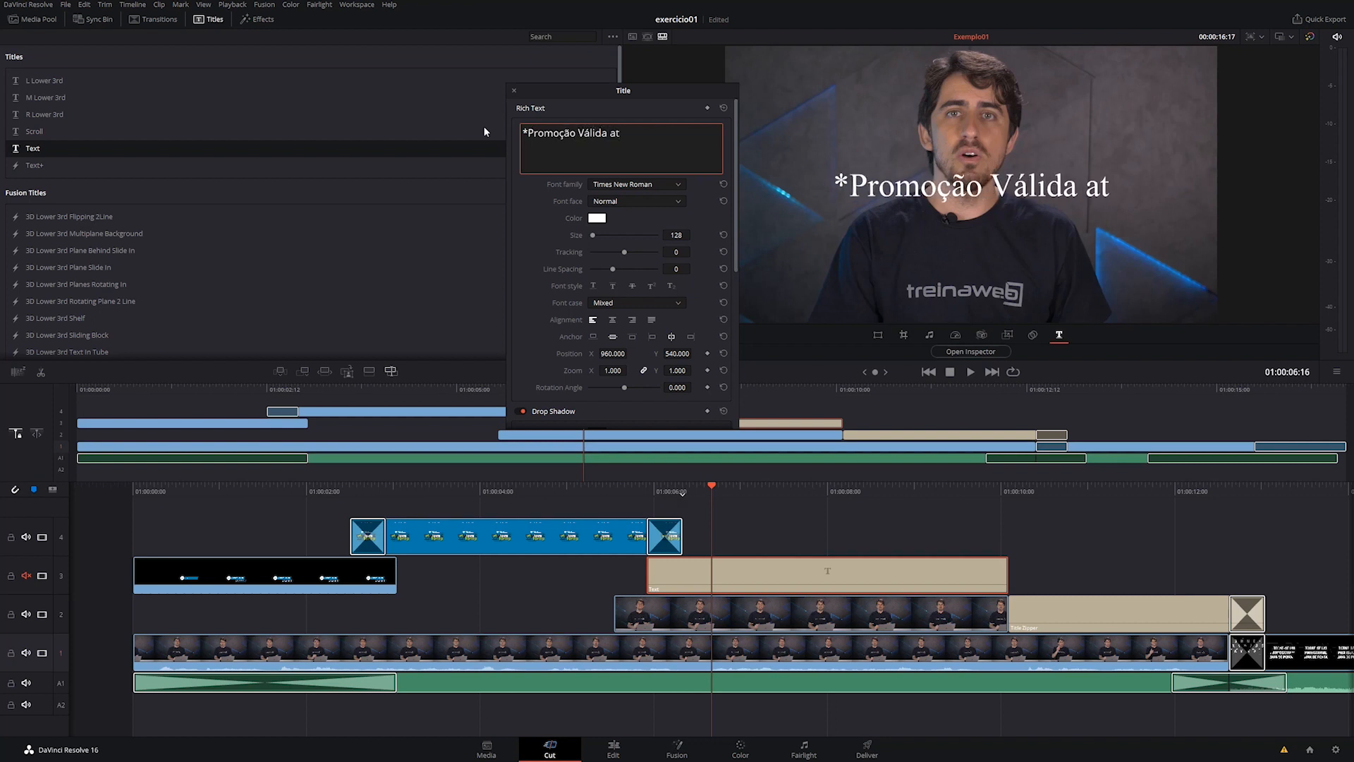
text(é Dezembro)
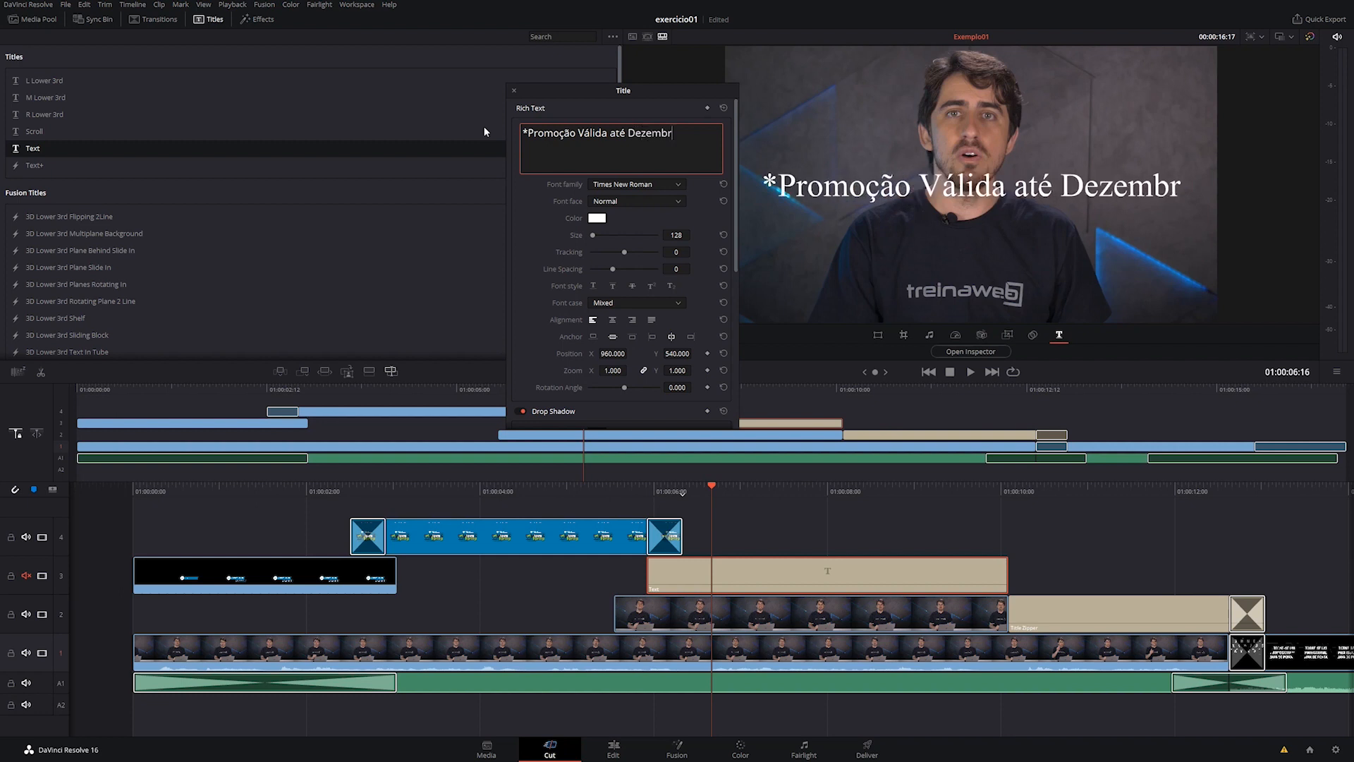
Compare the Inspector settings of the Text title and the Title Zipper clip, ending on the Text title.
click(658, 183)
click(658, 184)
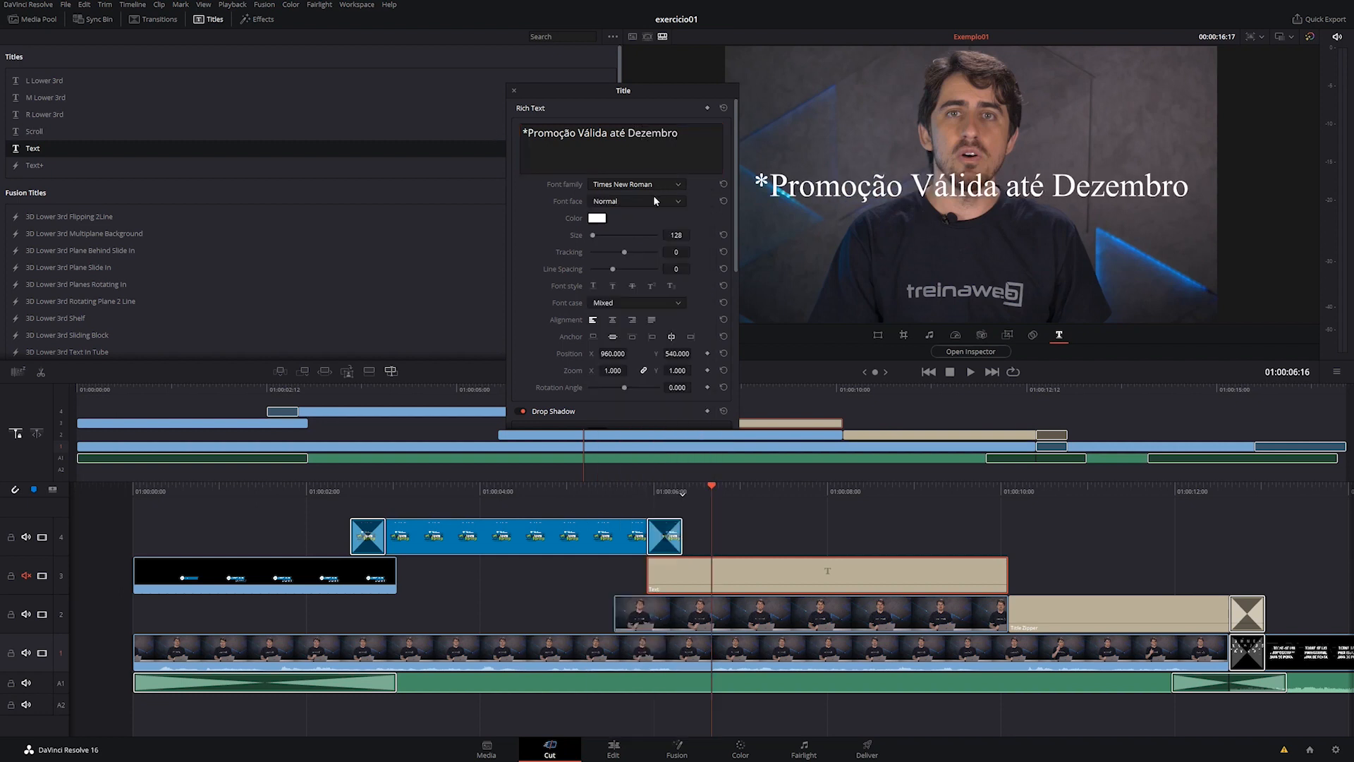
click(1094, 612)
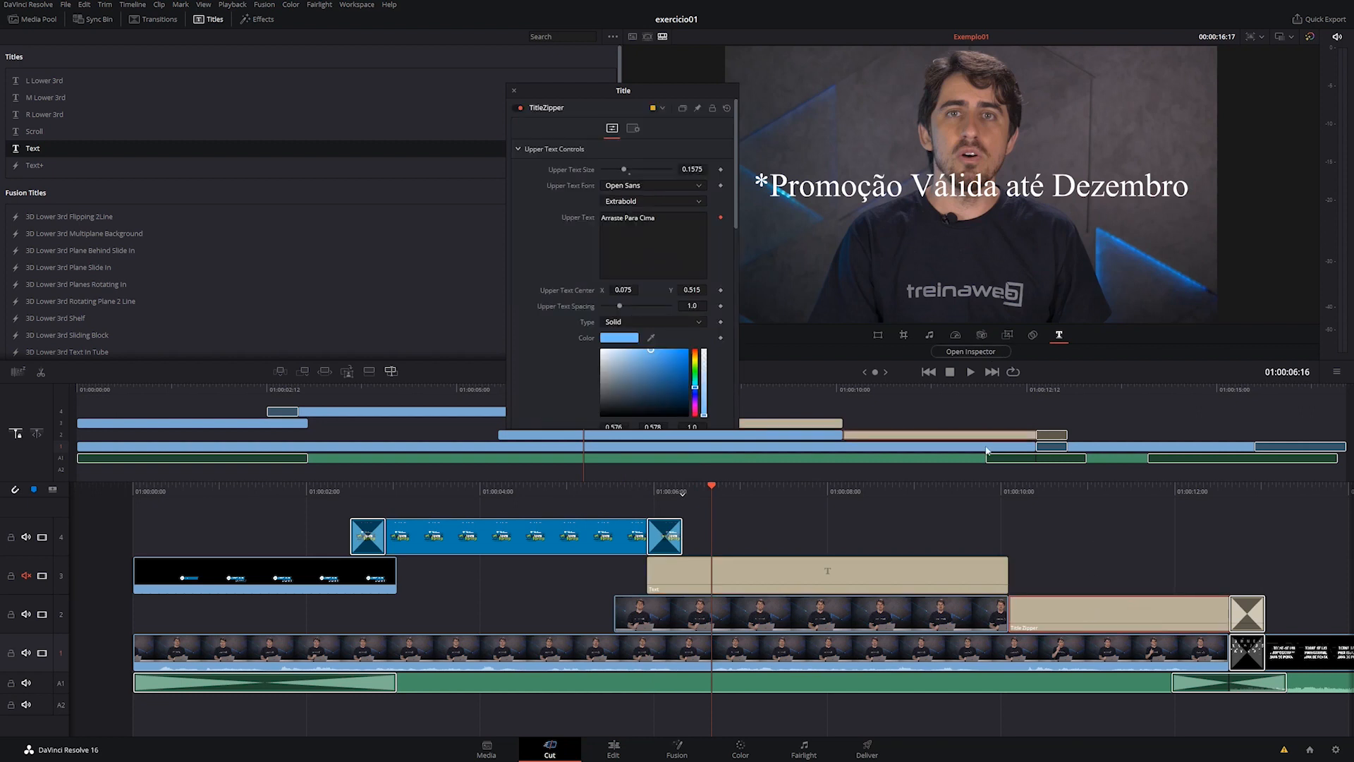
click(760, 572)
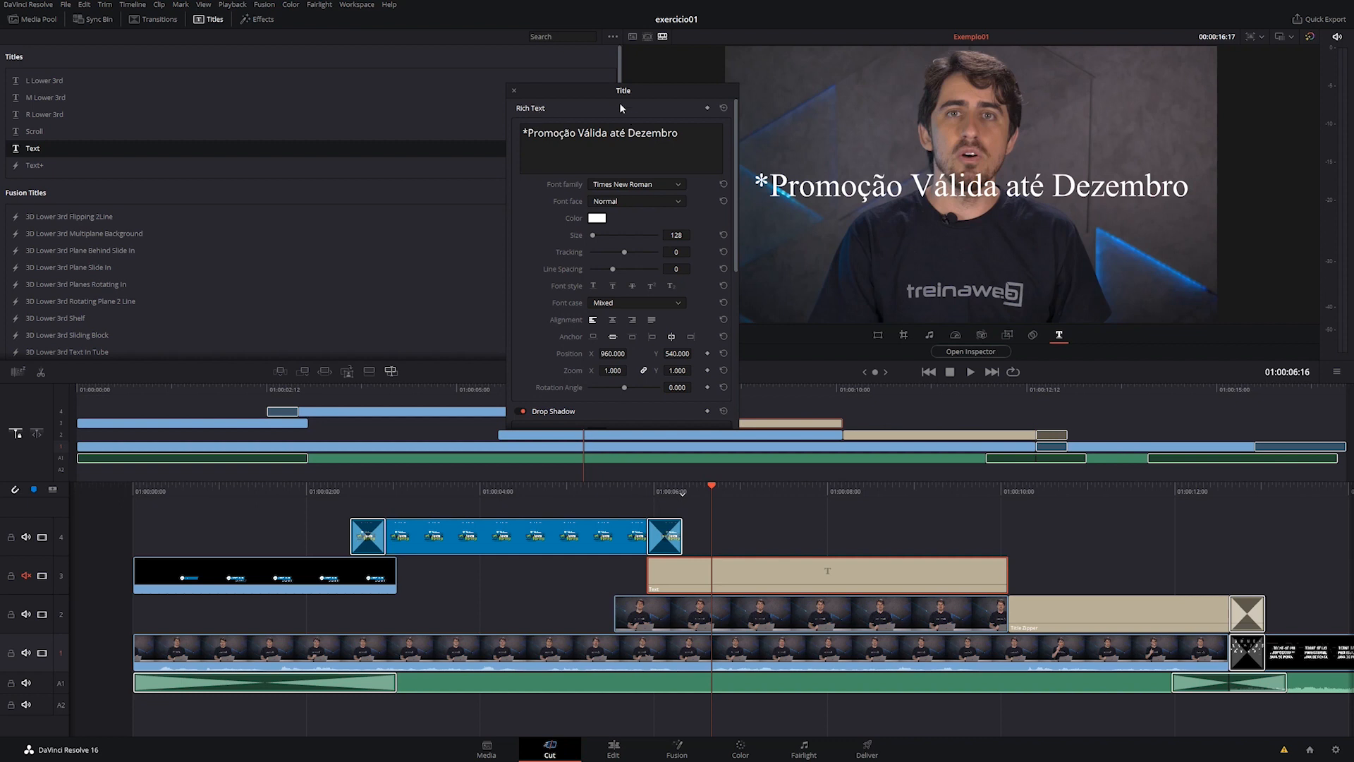
click(1043, 614)
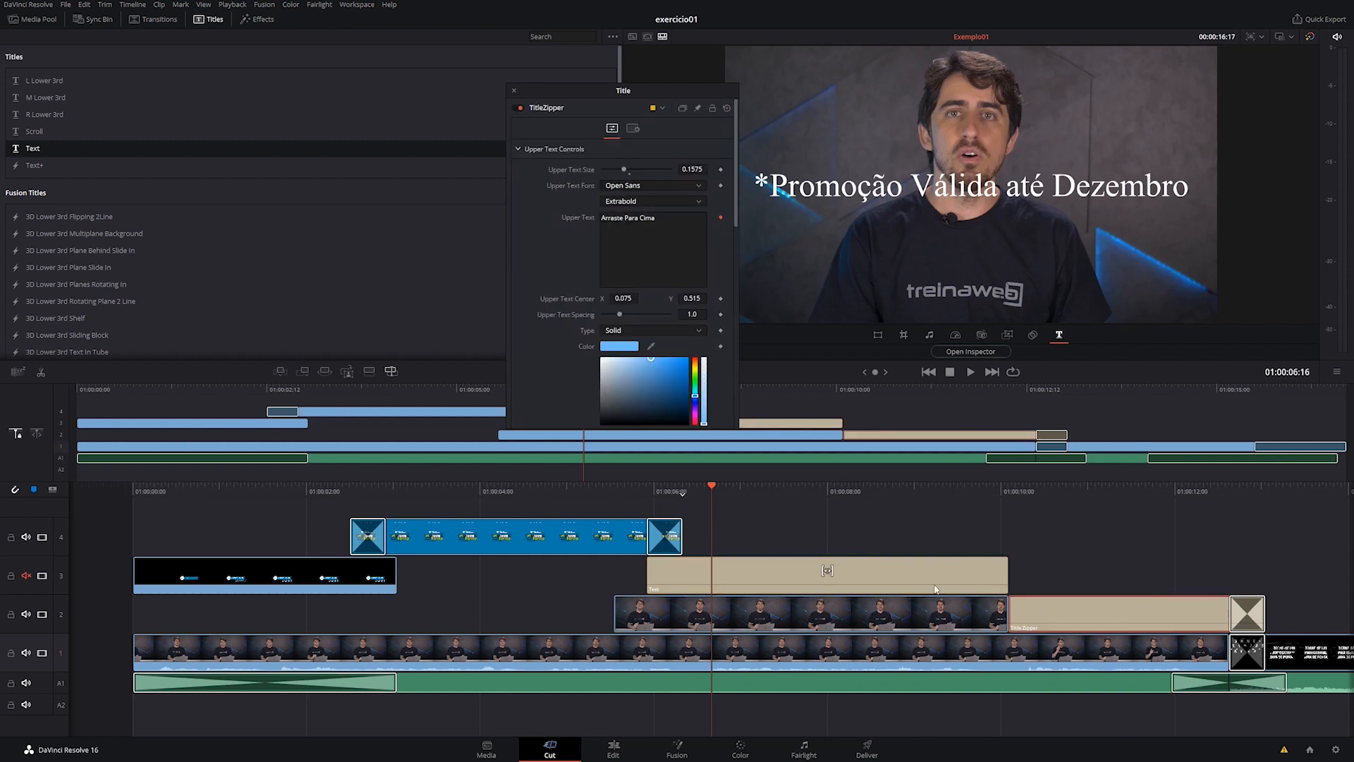
click(760, 574)
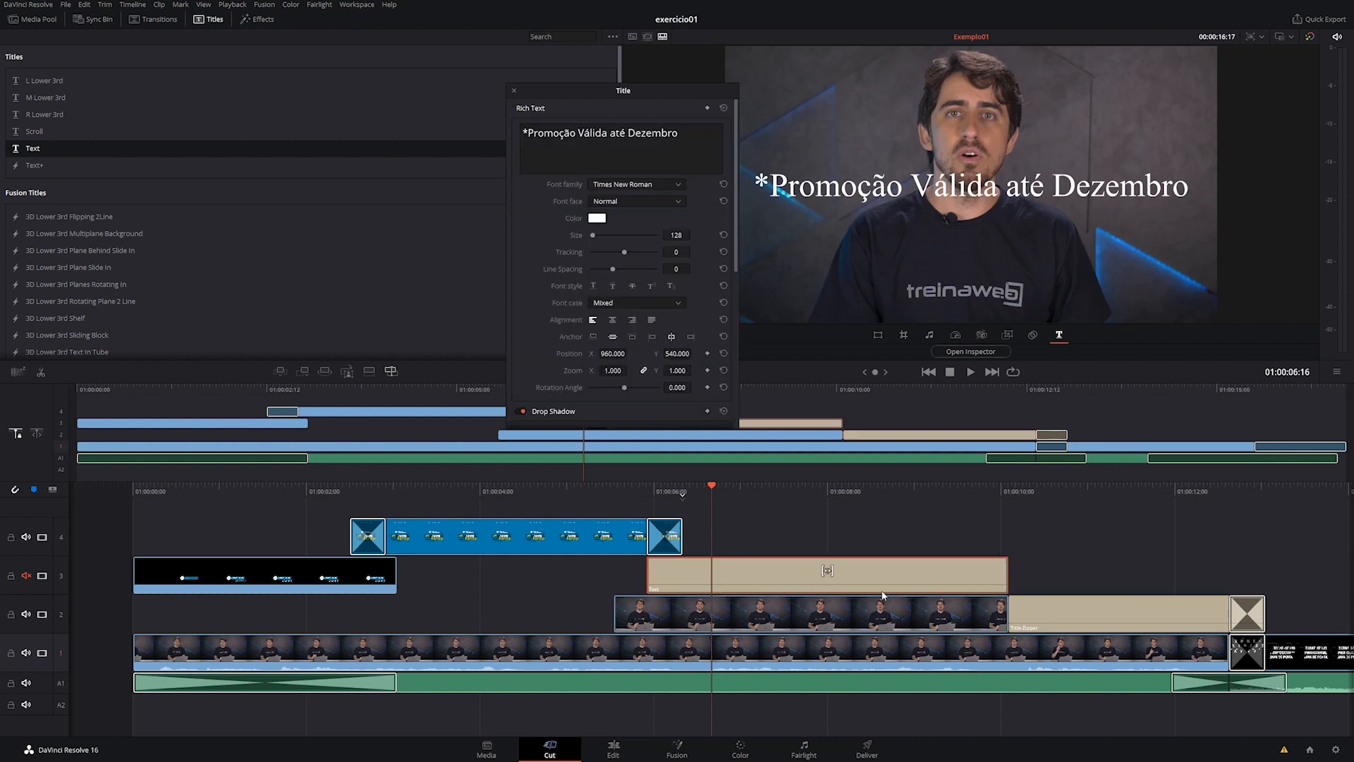
click(1042, 619)
click(746, 578)
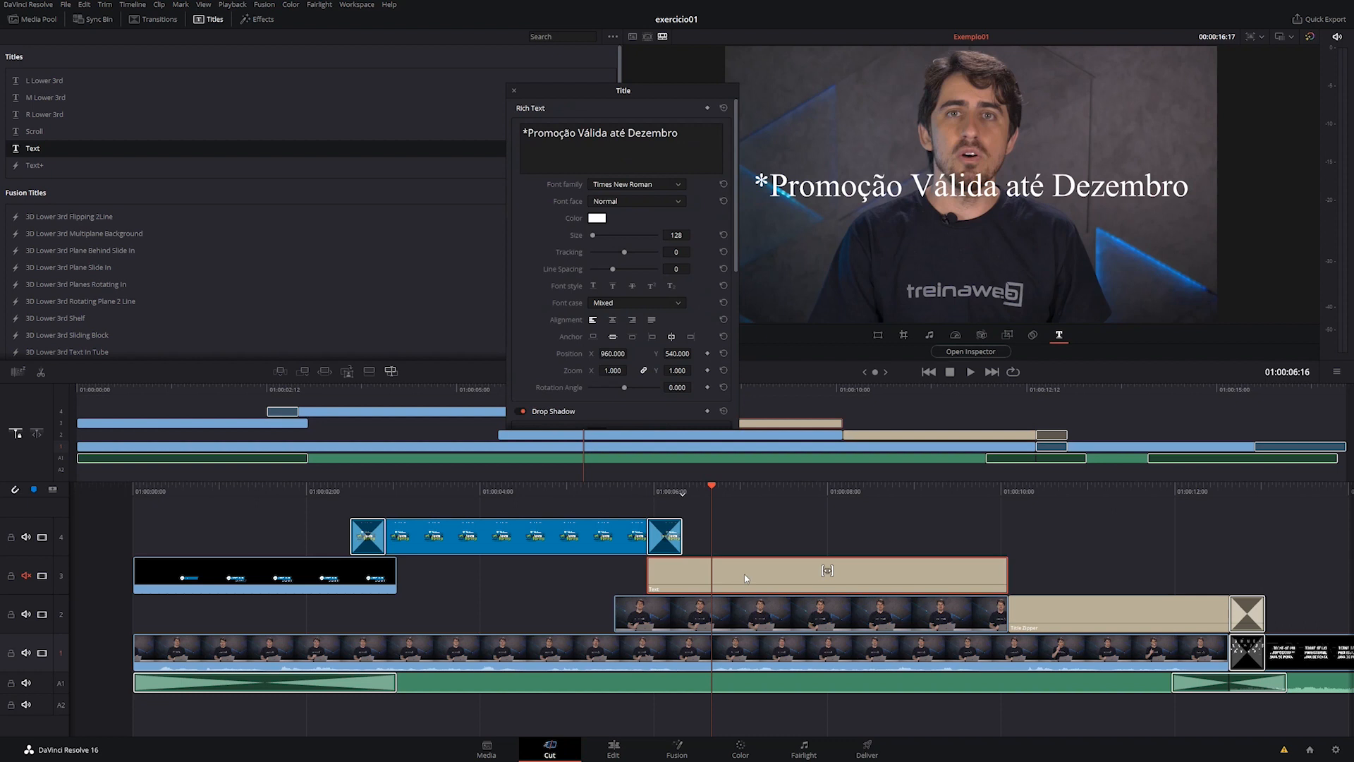
Set the Text title's font to Open Sans Bold at size 50.
click(630, 185)
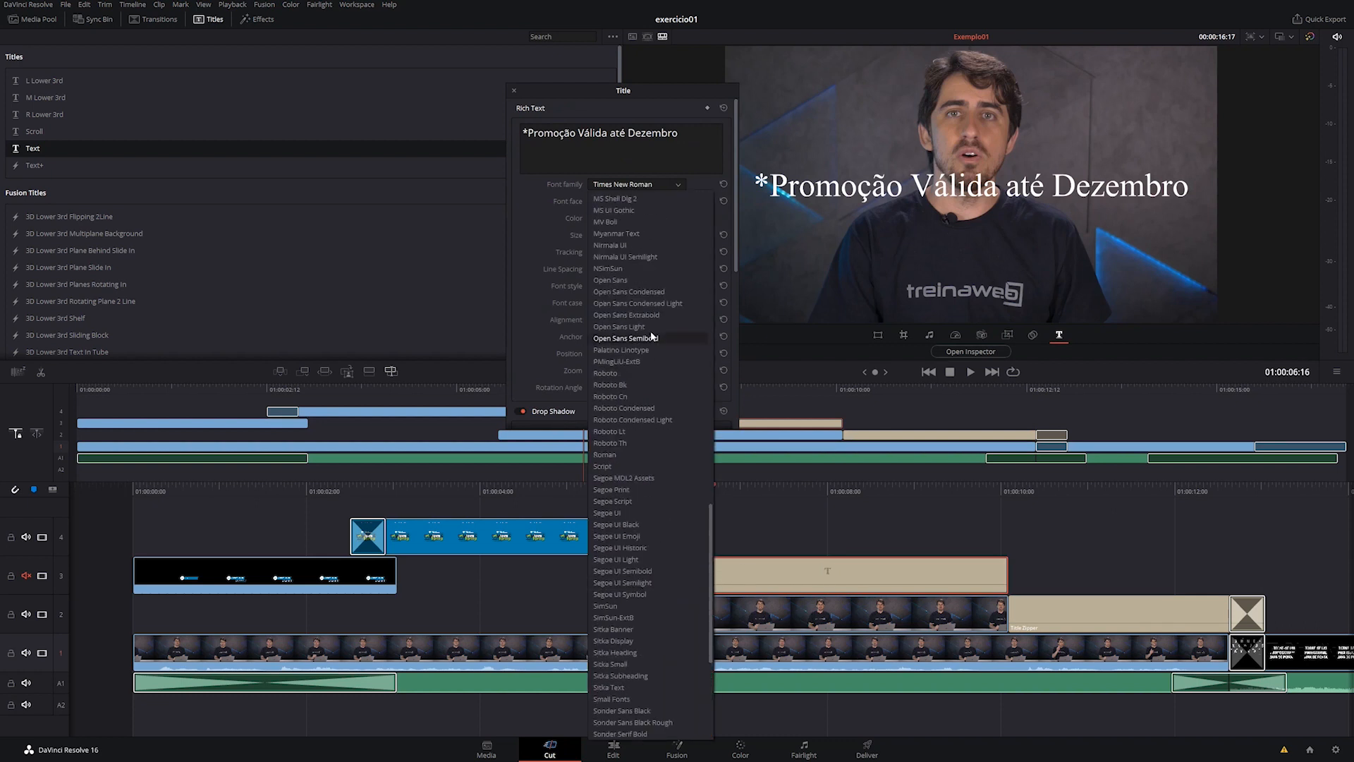
scroll(652, 336, up, 8)
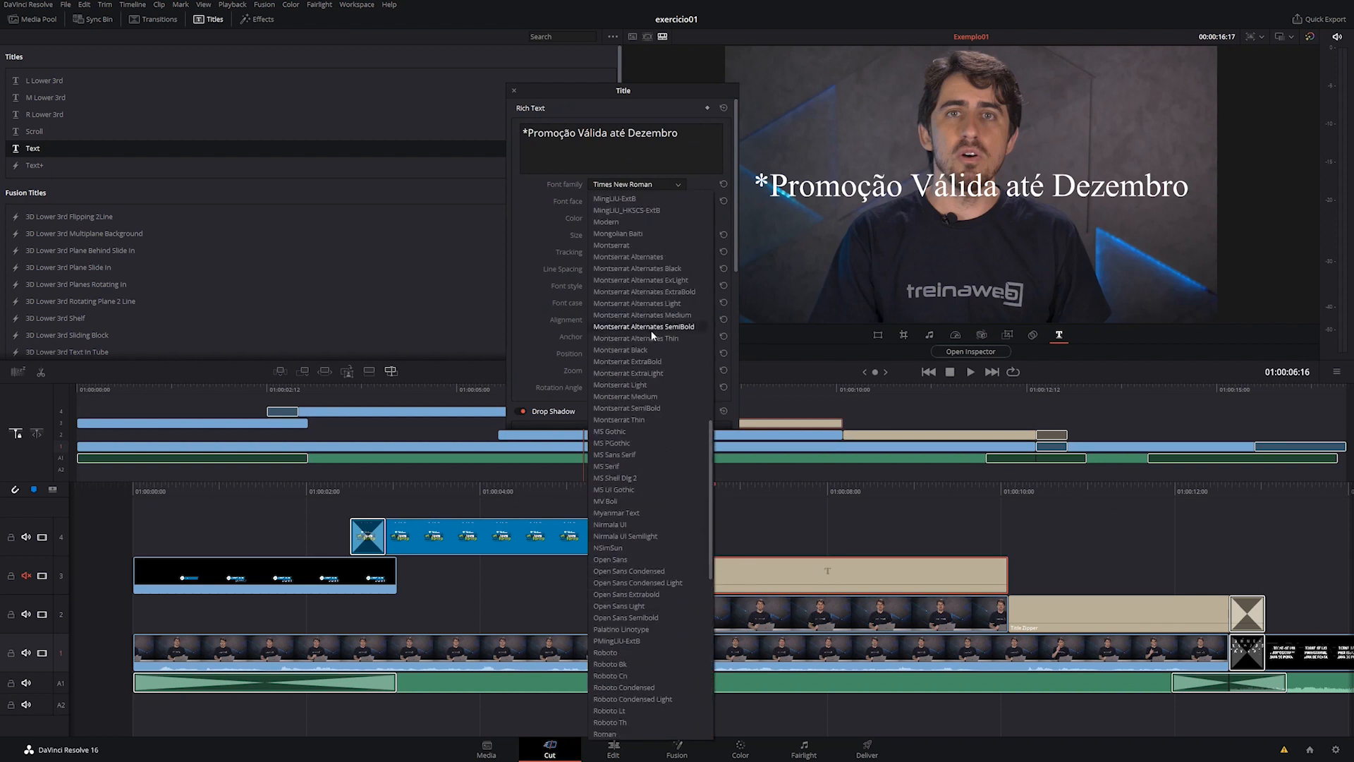
click(637, 558)
click(645, 201)
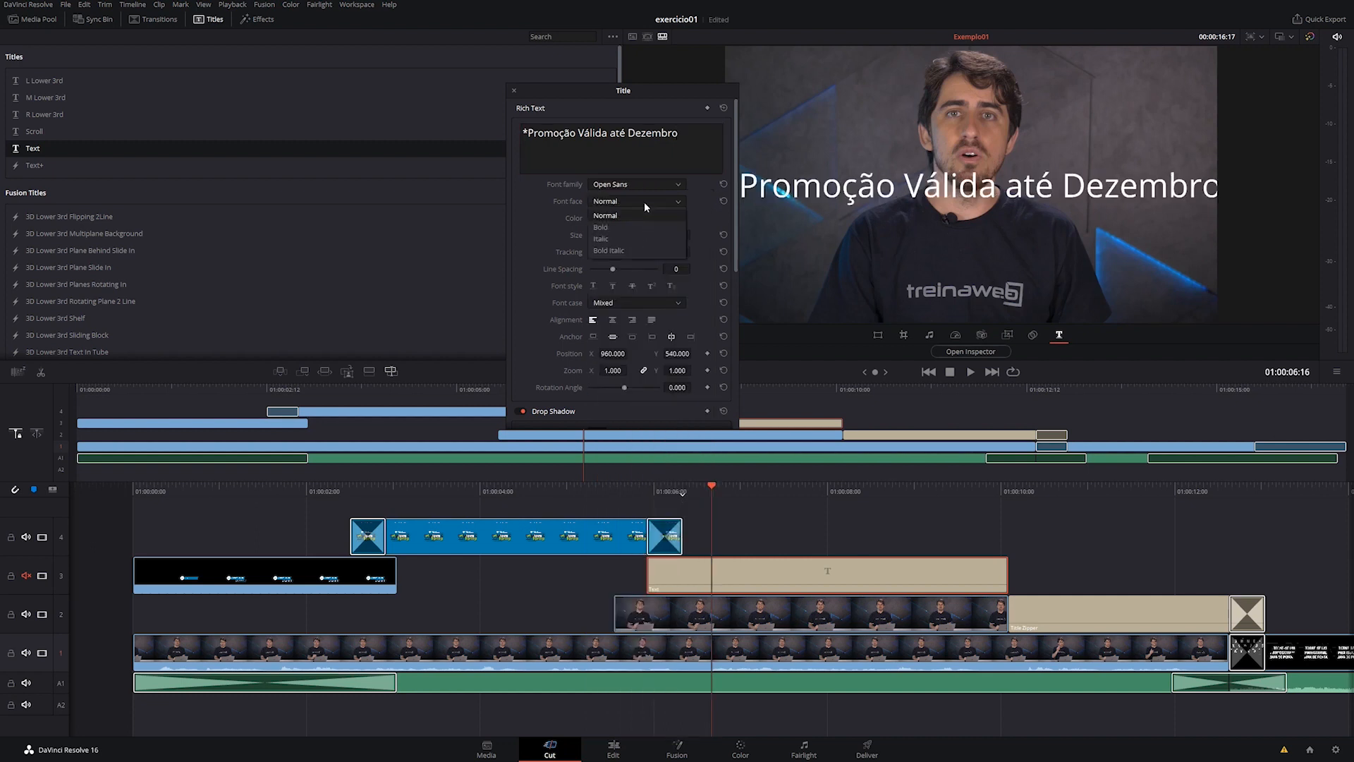
click(612, 228)
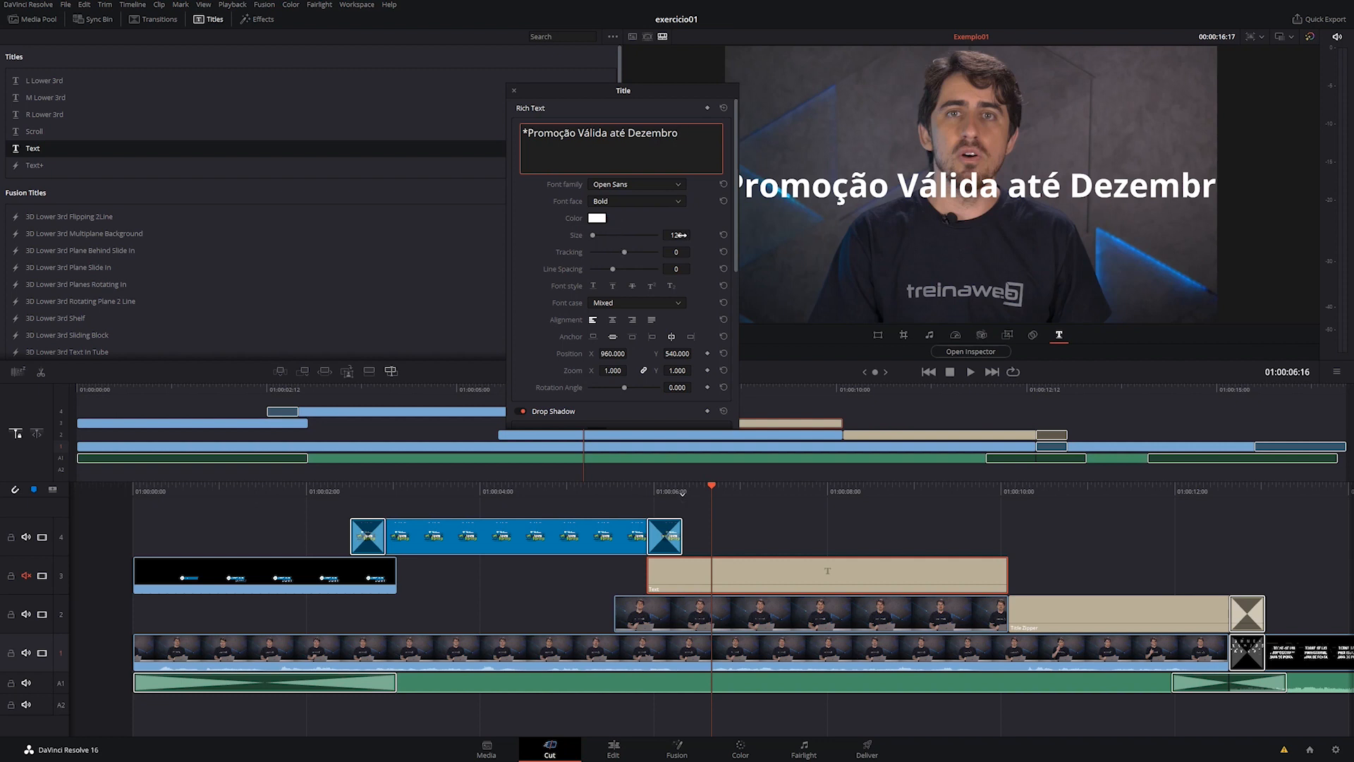
drag(677, 235, 622, 235)
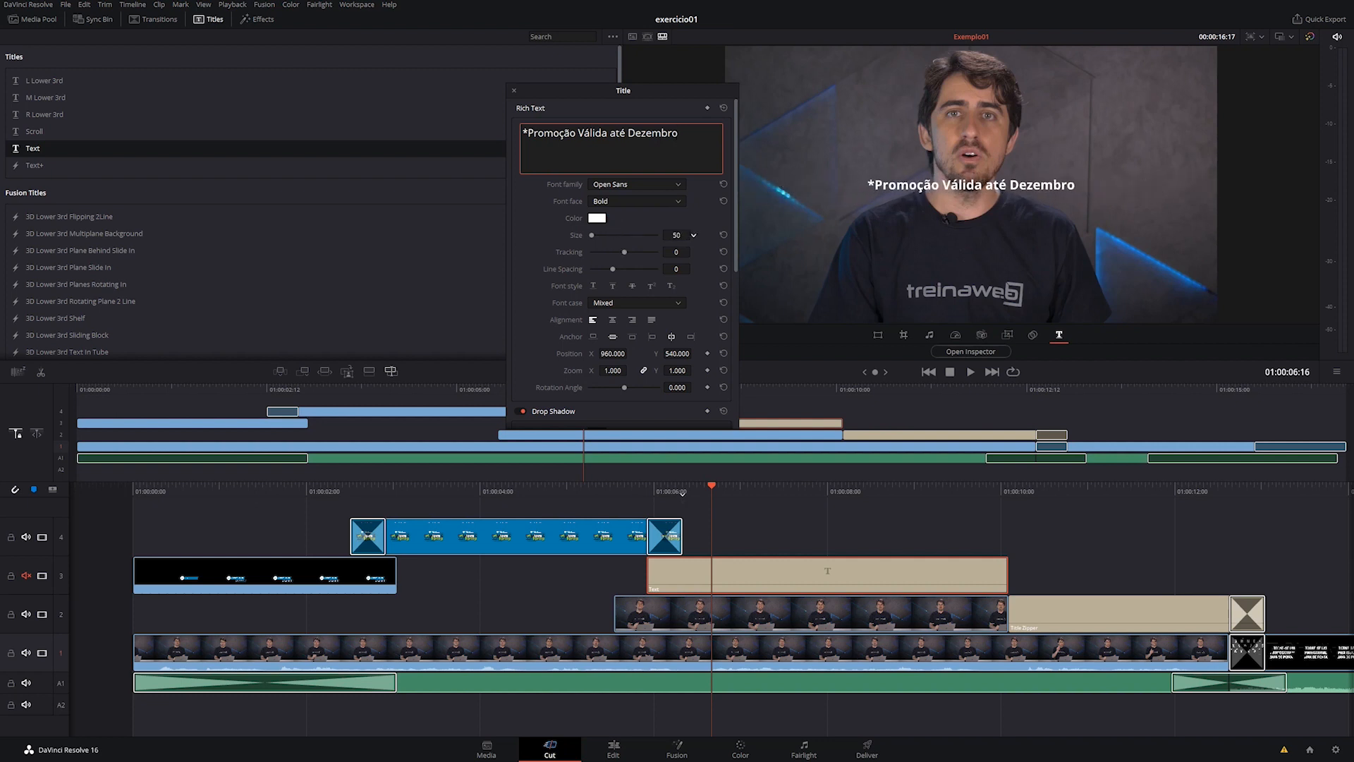
Move the text to the lower part of the frame at position X 574, Y 100.
drag(646, 99, 565, 95)
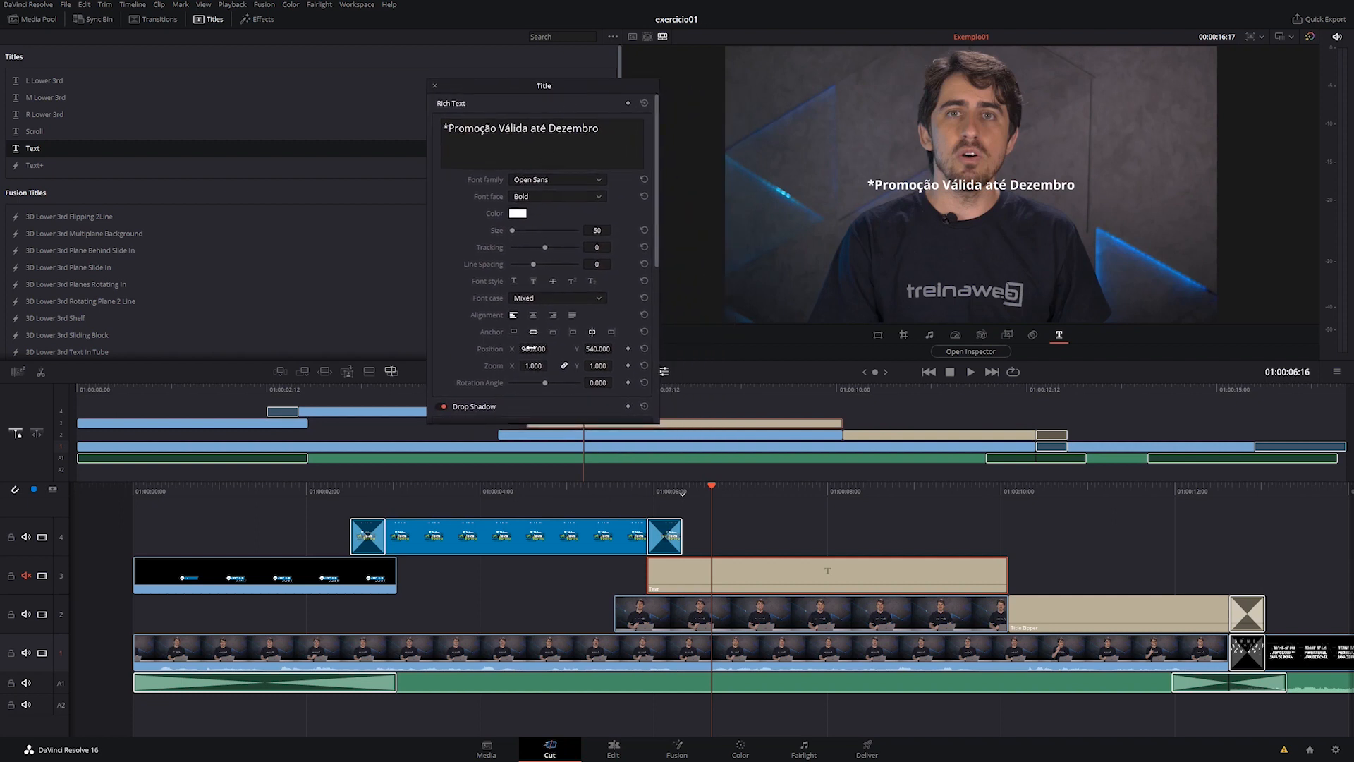
drag(531, 347, 259, 347)
drag(598, 349, 287, 349)
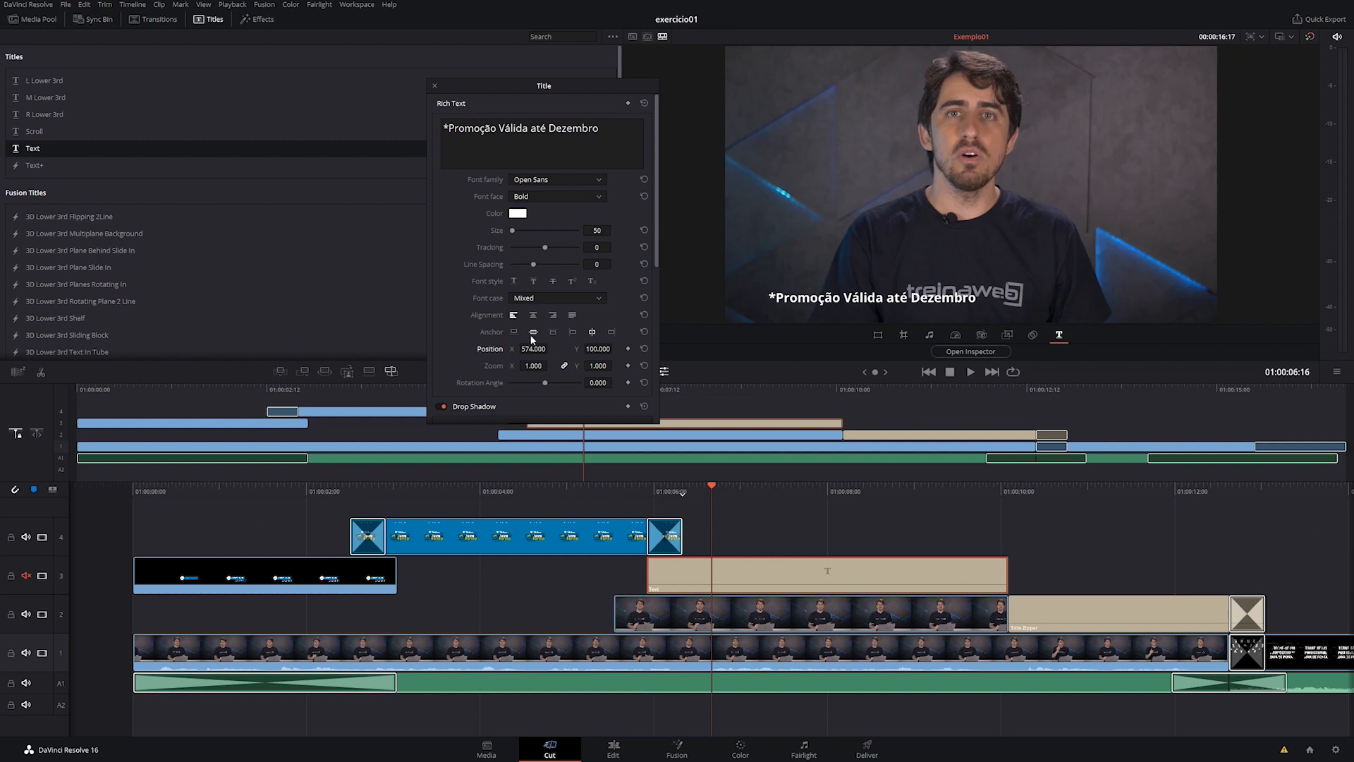
Try the left and right horizontal anchors, restore the centre anchor, and set the text's X position to 565.
click(573, 332)
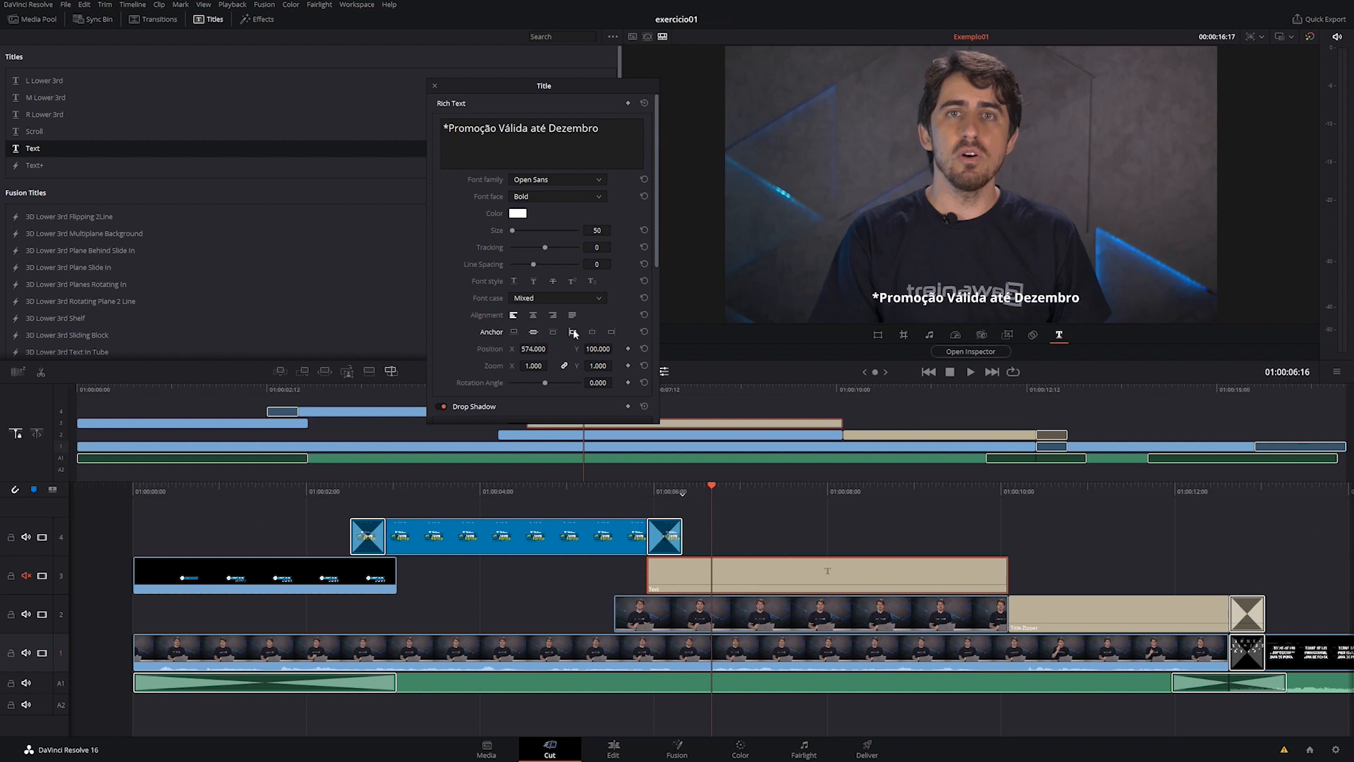
click(612, 333)
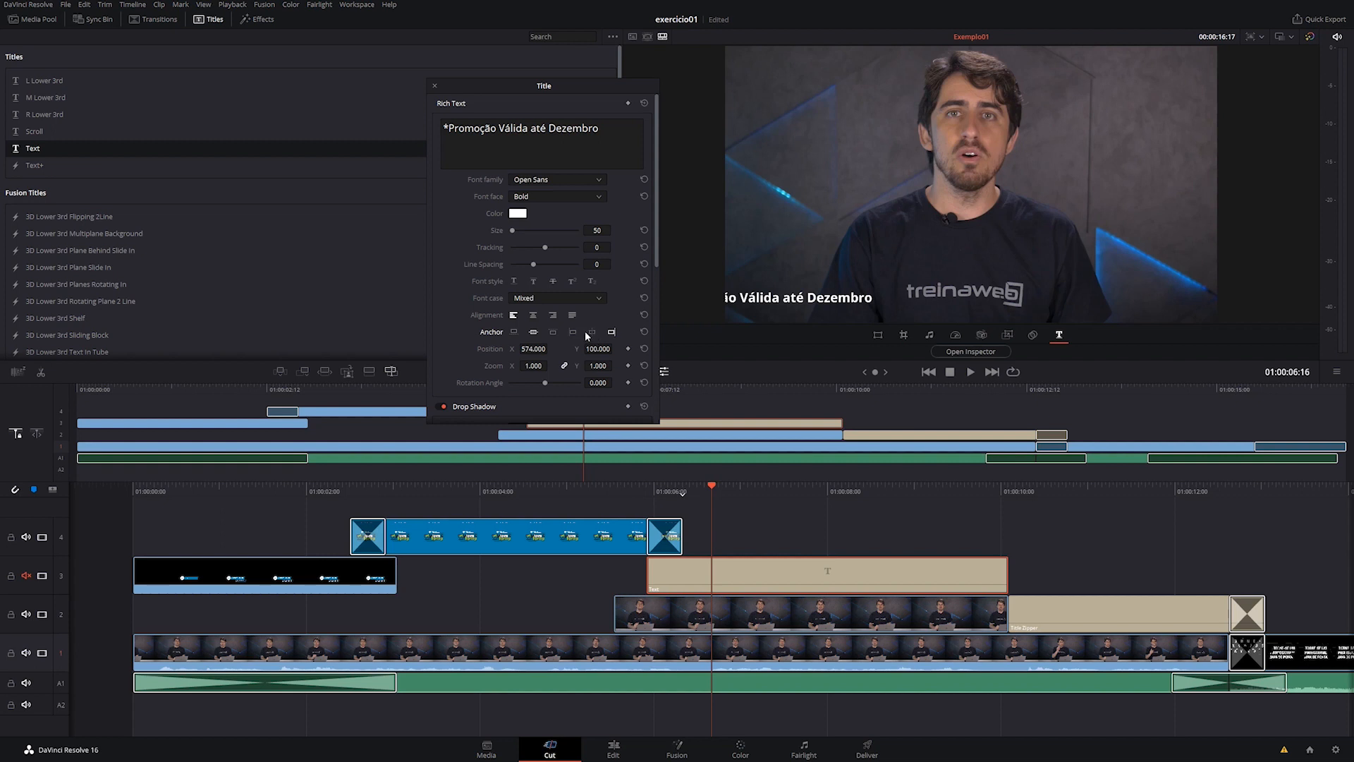
click(591, 332)
click(572, 332)
click(592, 333)
drag(543, 349, 536, 348)
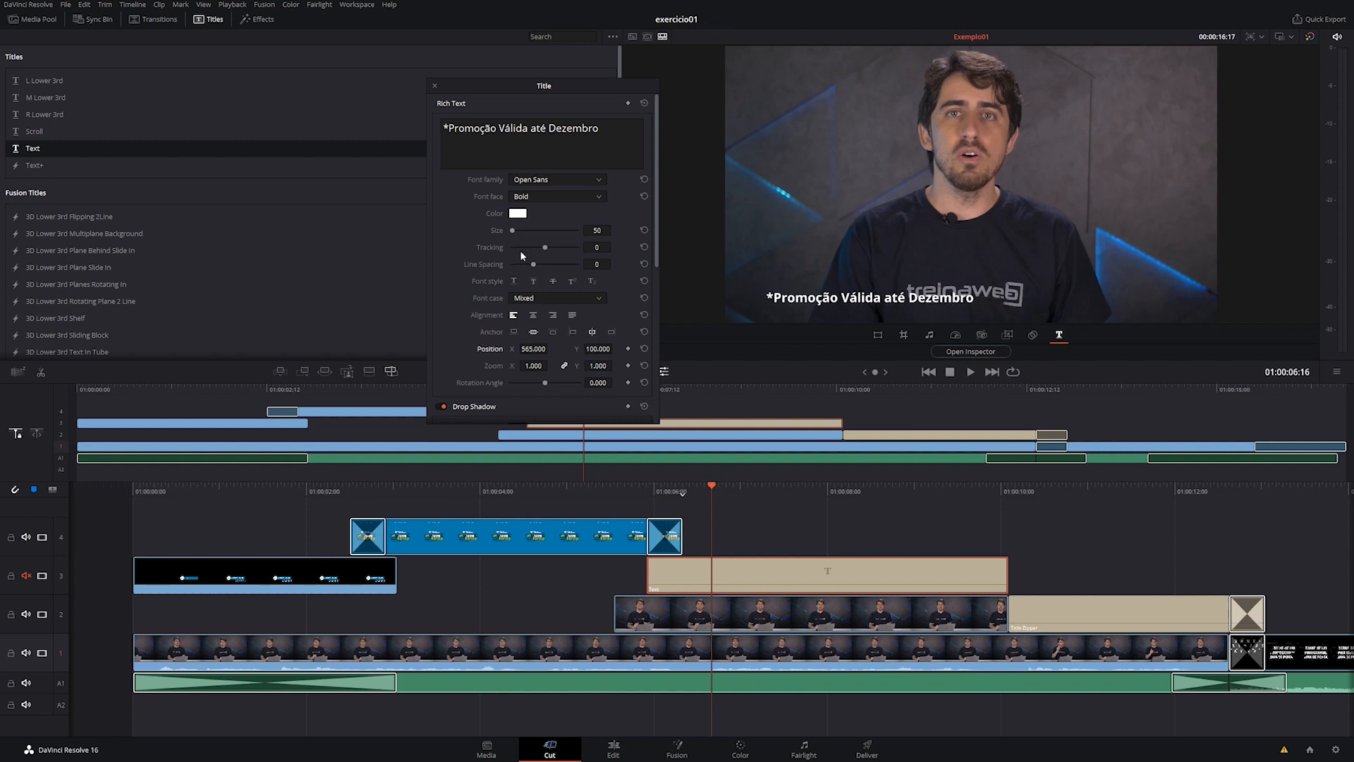
Try different tracking, underline and strikethrough on the text, restoring each setting.
drag(544, 247, 554, 247)
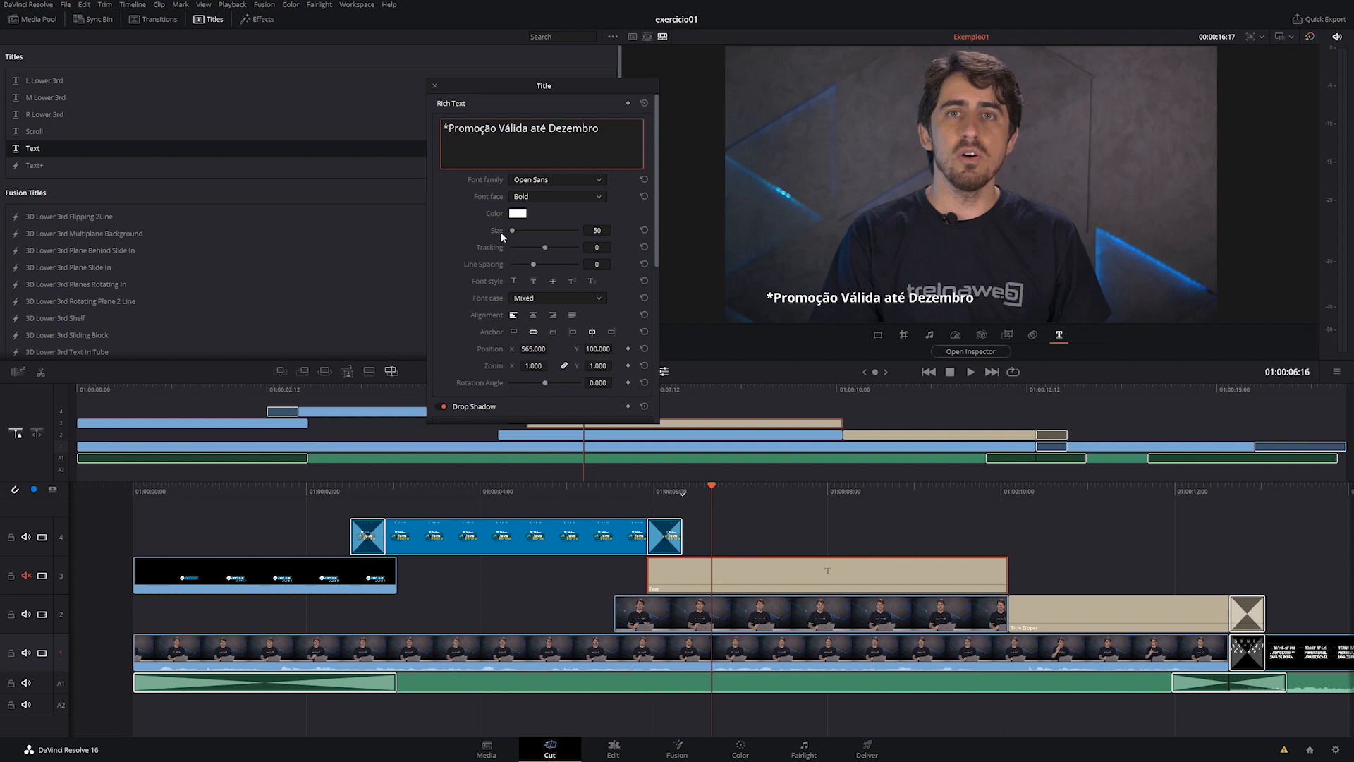
click(513, 281)
click(513, 281)
click(555, 283)
click(555, 281)
Set the text's drop shadow to offset X -12, Y -1, with blur 93 and opacity 59.
drag(656, 128, 656, 242)
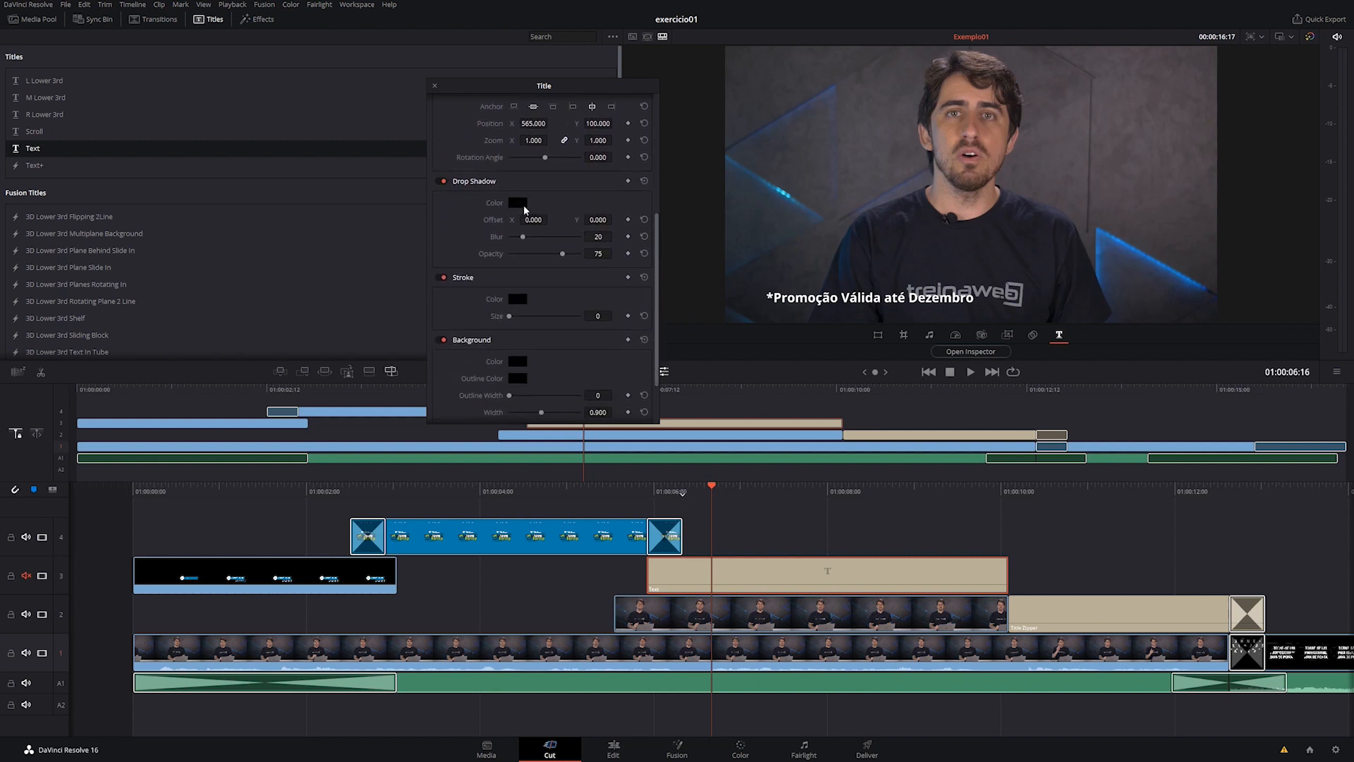
drag(531, 219, 550, 219)
mouse_move(605, 219)
mouse_down()
mouse_move(618, 219)
mouse_move(603, 219)
mouse_up()
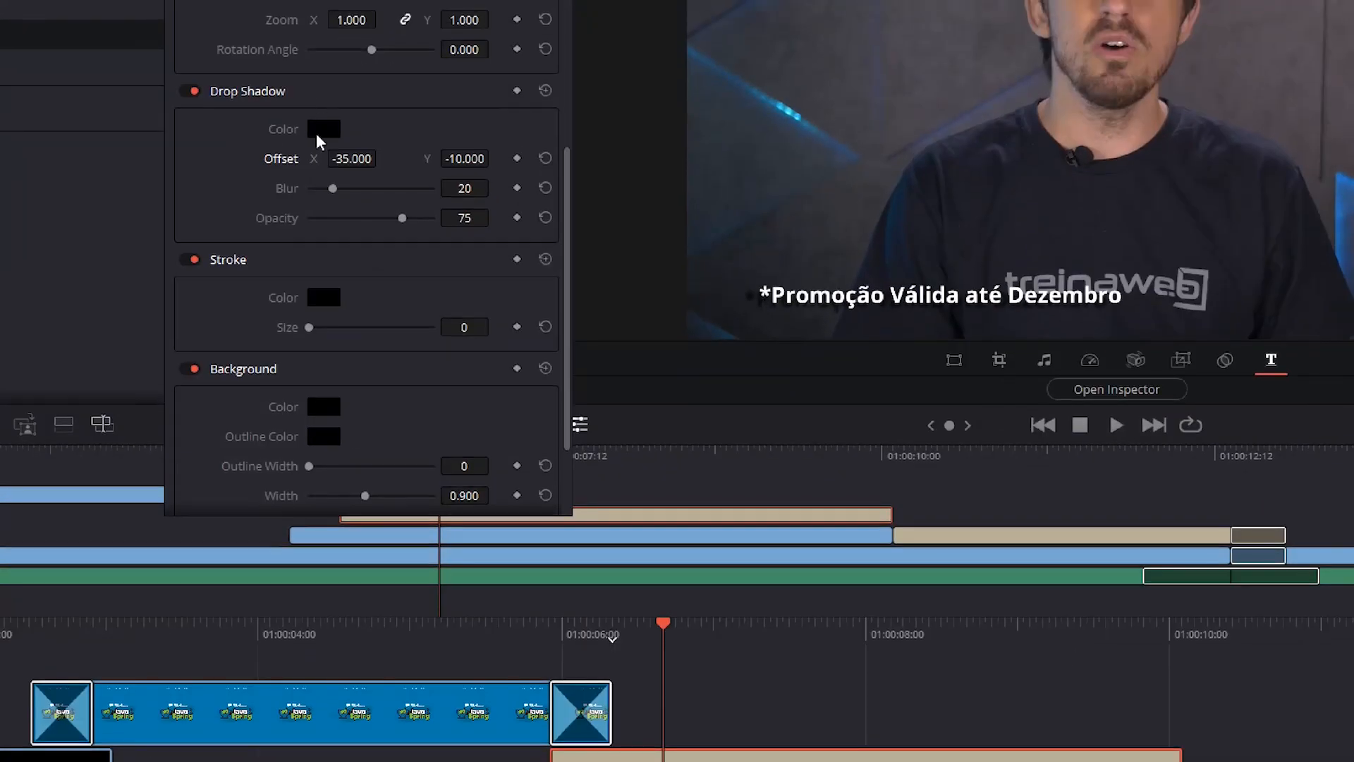
drag(334, 189, 424, 189)
drag(349, 158, 479, 158)
drag(317, 158, 350, 155)
drag(477, 158, 494, 159)
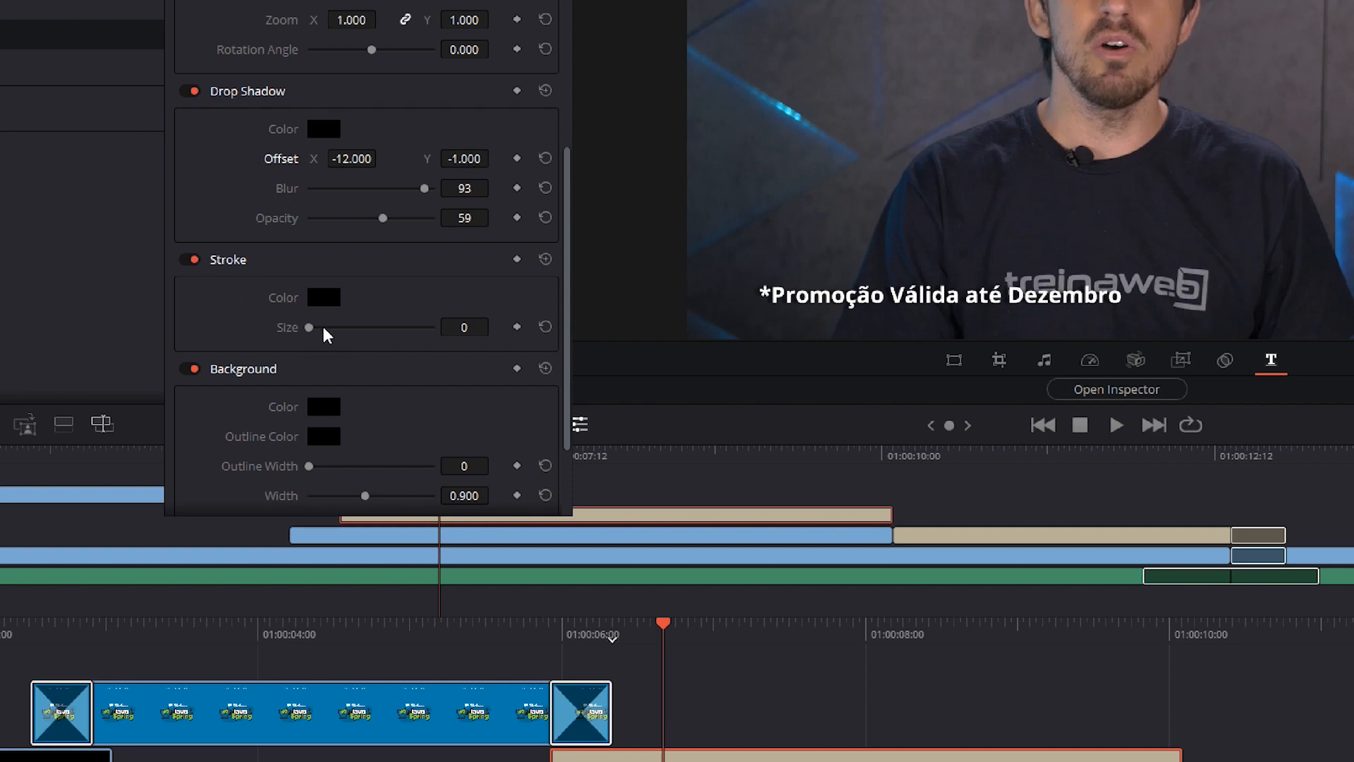
Try a size 4 stroke in green (#55ff00) on the text, restoring size 0 and black.
drag(325, 328, 341, 327)
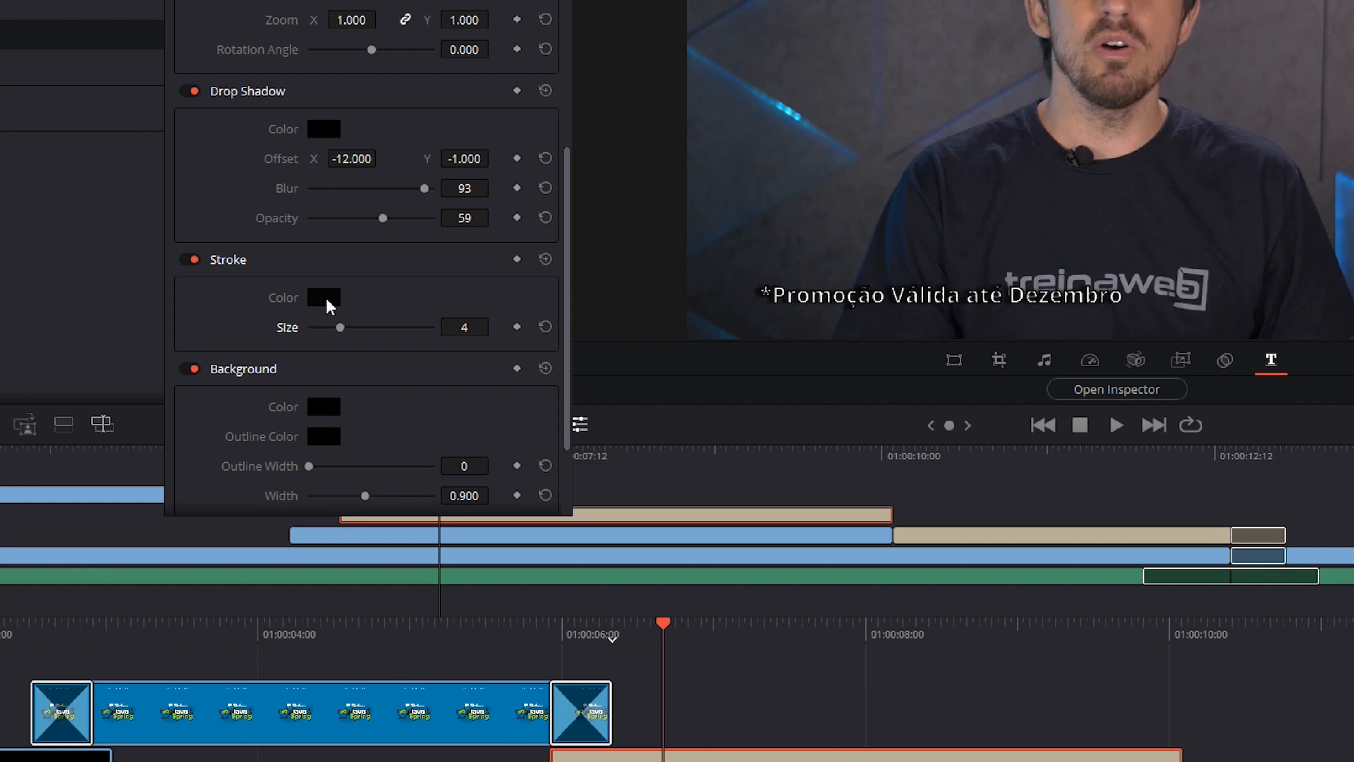
click(324, 297)
click(522, 336)
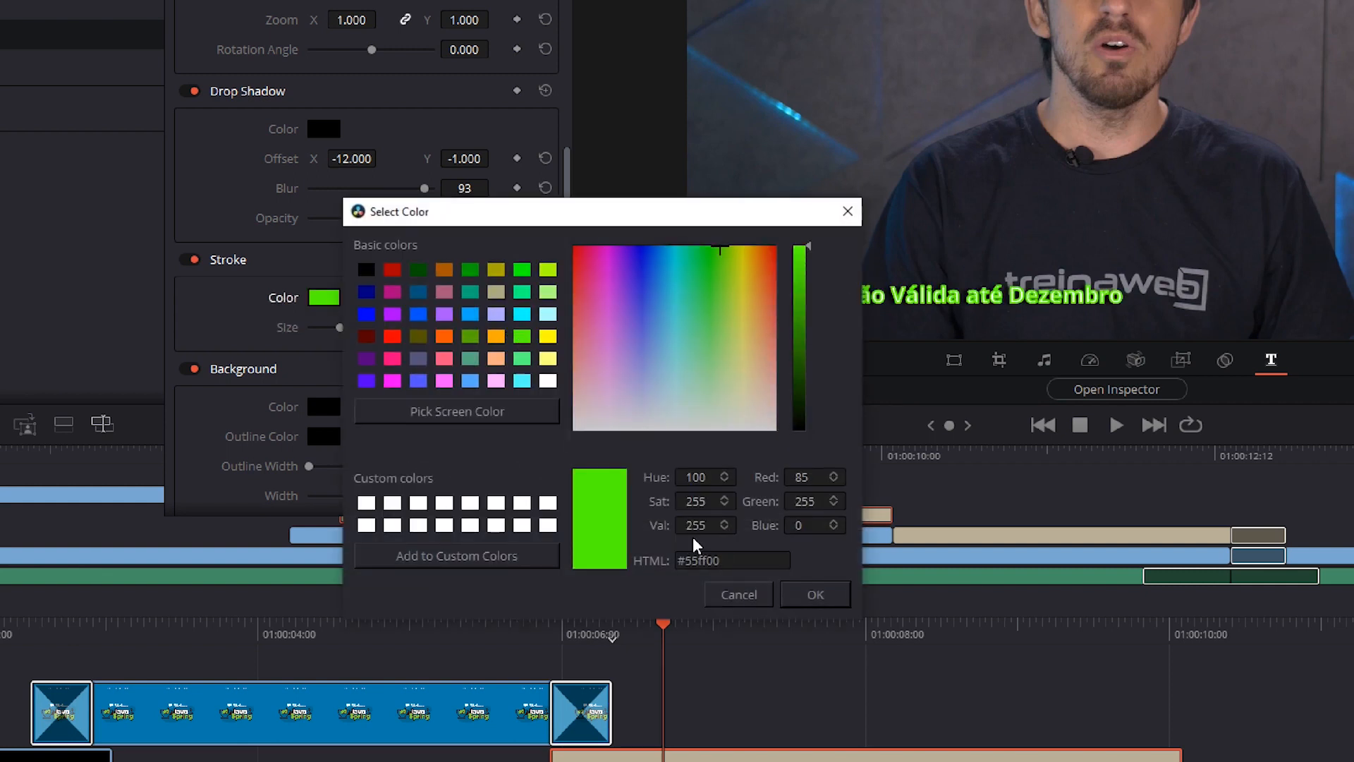
click(787, 601)
drag(337, 328, 306, 330)
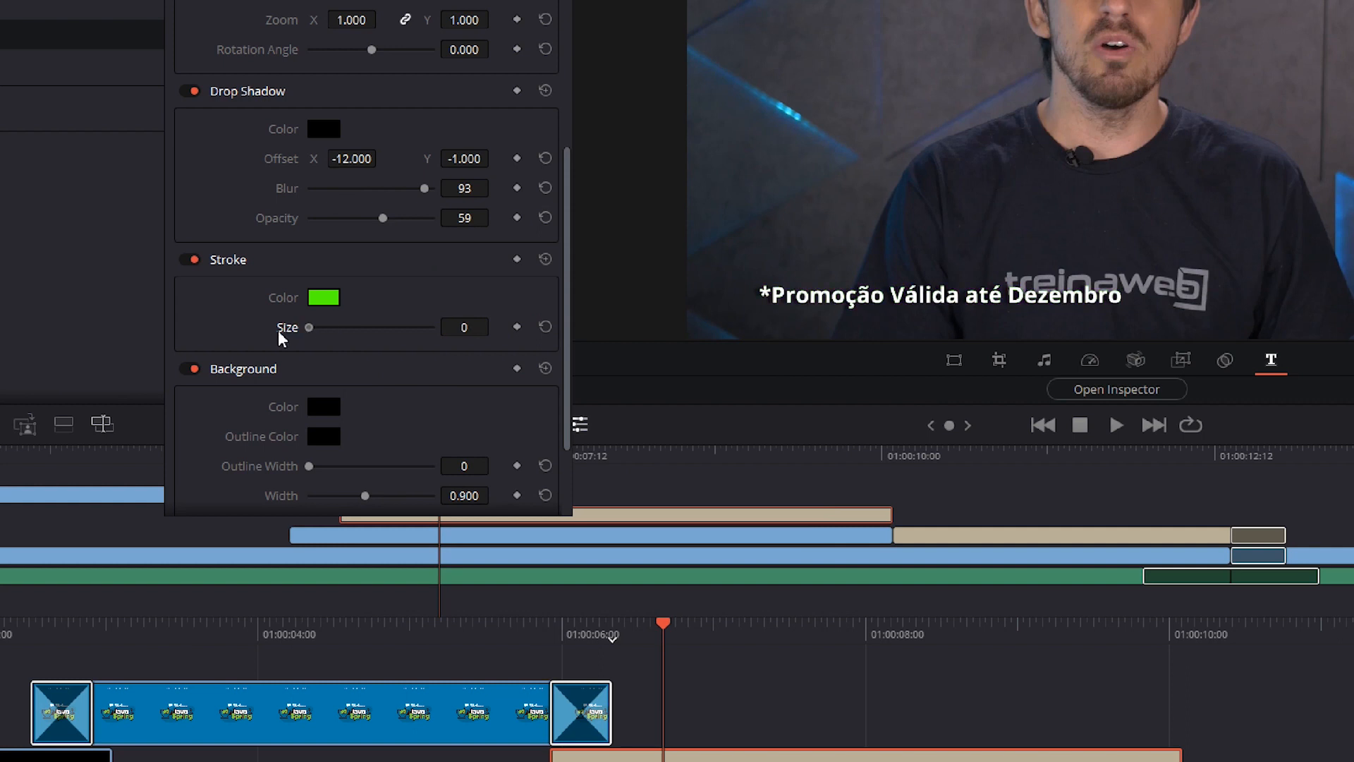
click(314, 302)
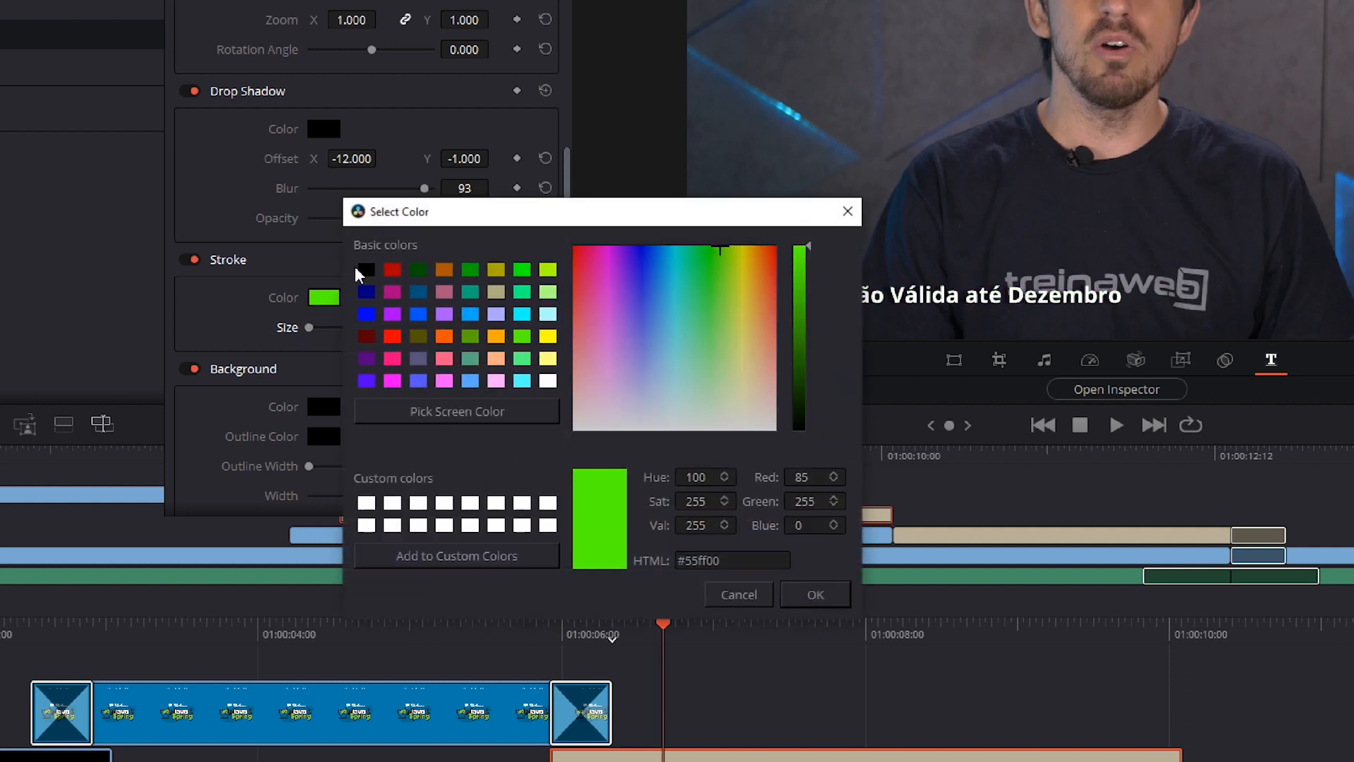
click(367, 267)
click(847, 211)
Give the text background a grey color (#787878), with width 0.504 and height 0.089.
scroll(310, 141, down, 3)
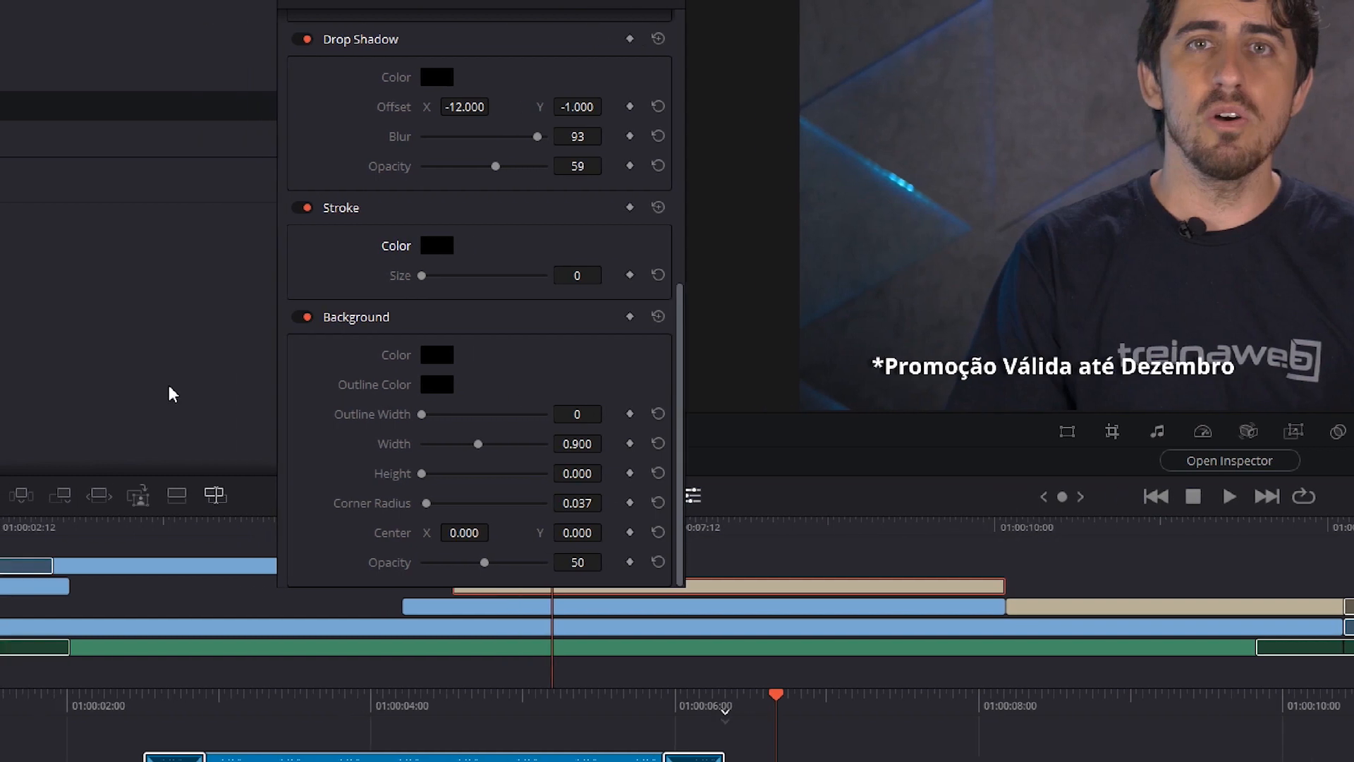
click(438, 356)
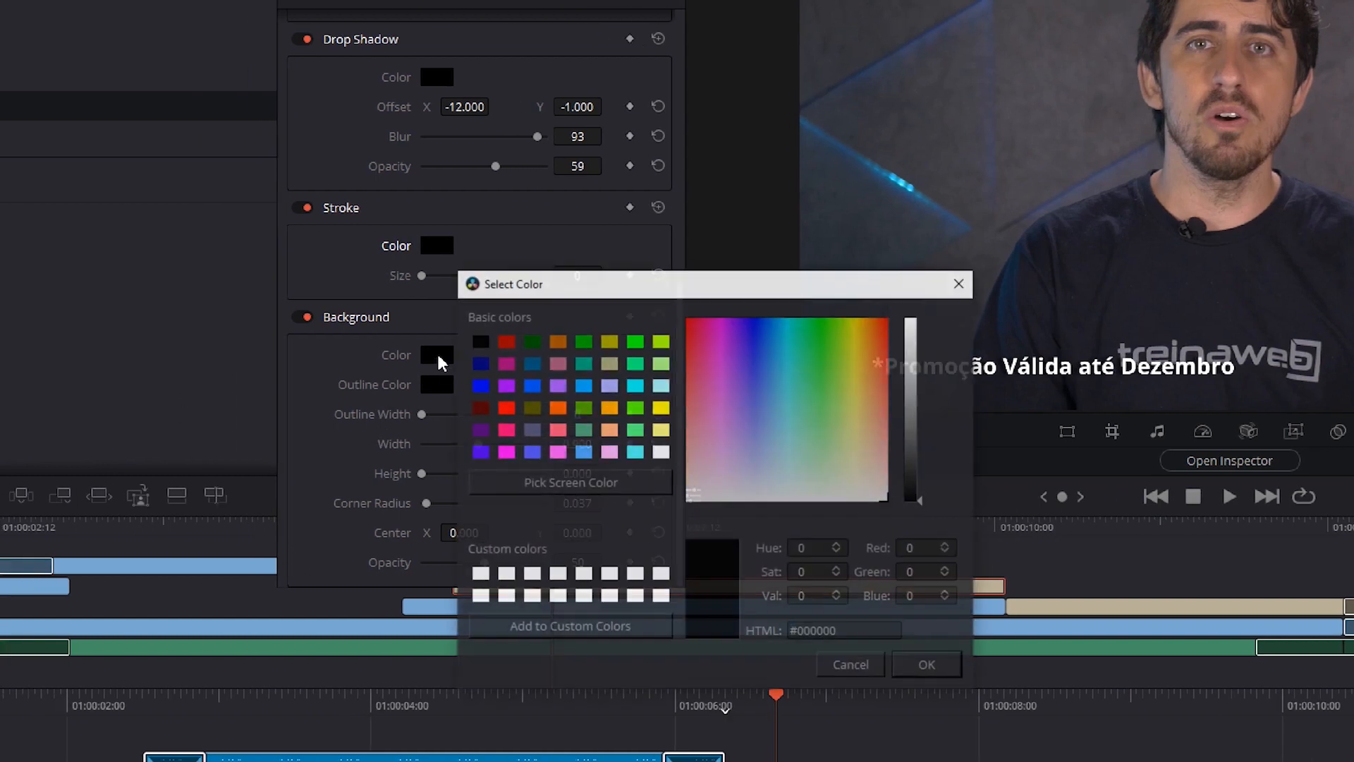
drag(919, 460, 919, 417)
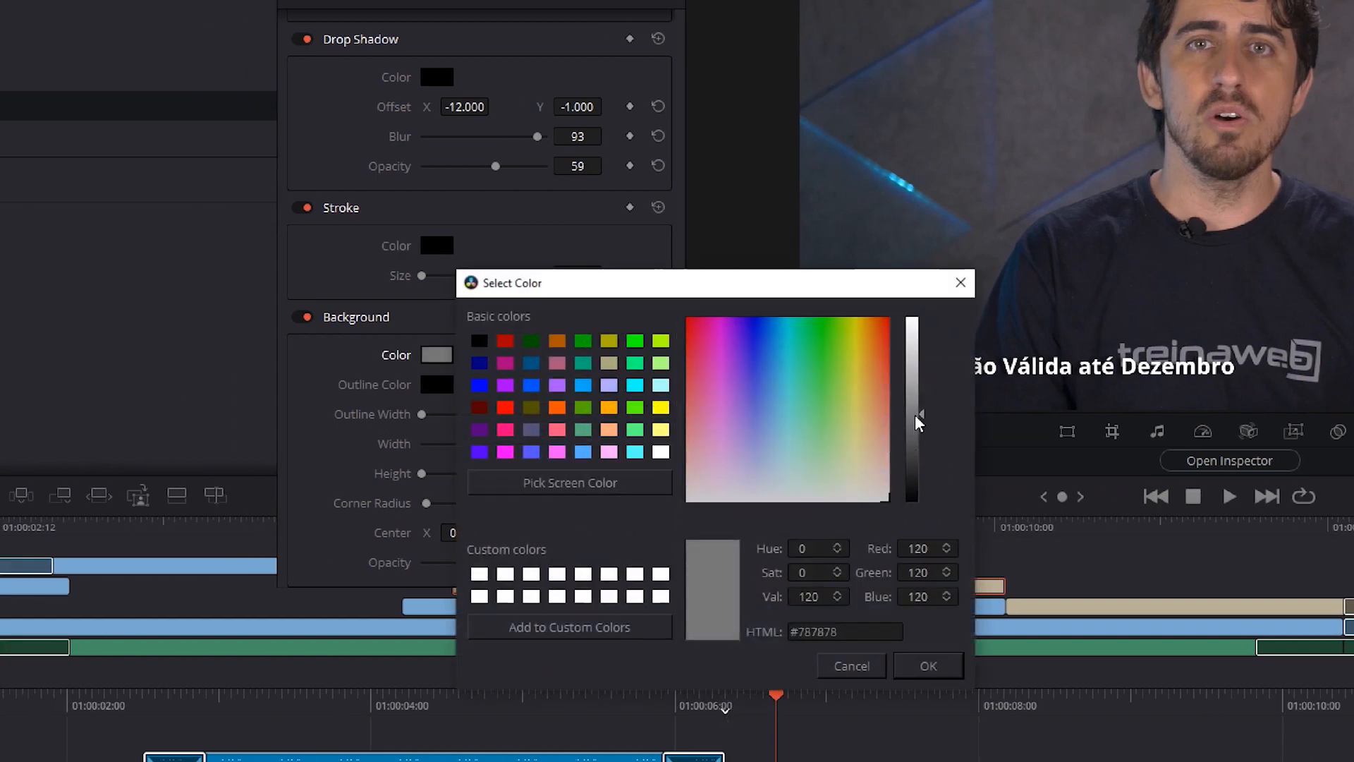
click(928, 666)
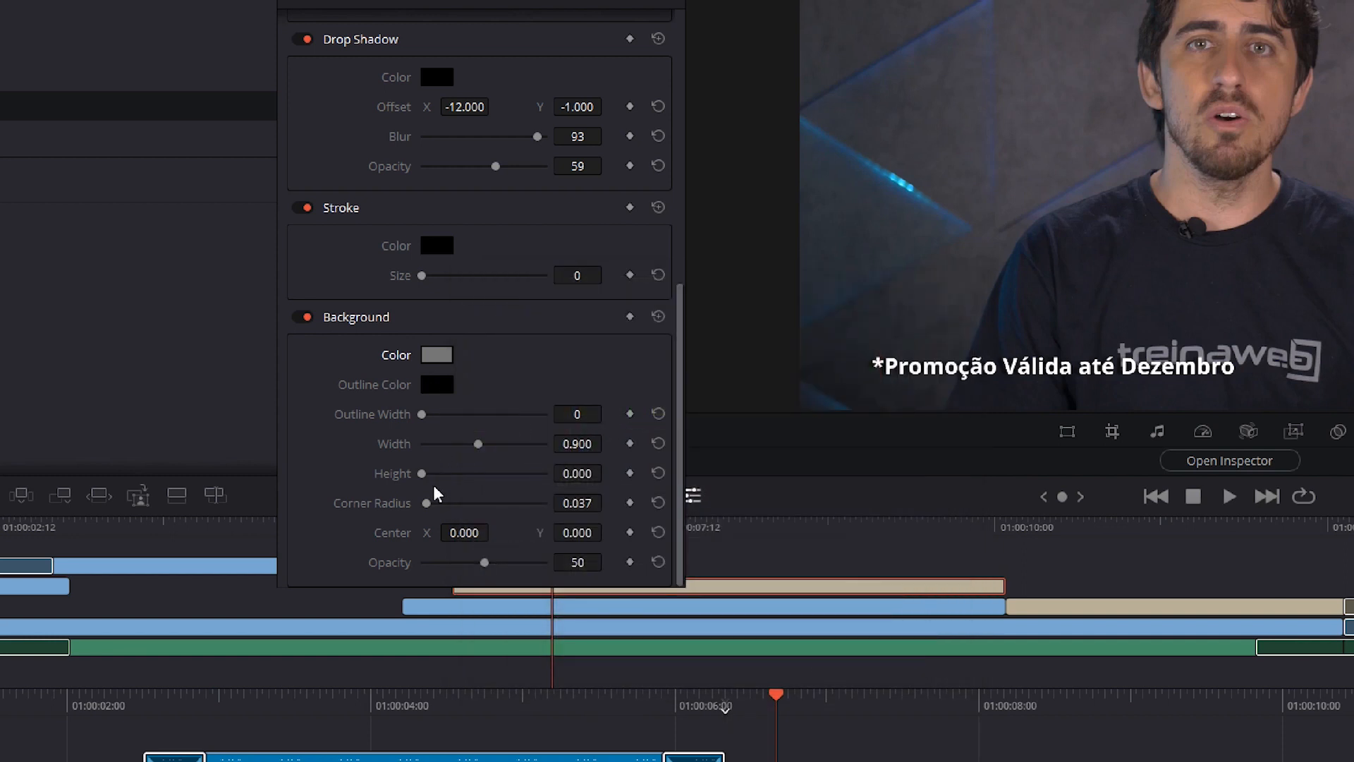
drag(424, 474, 428, 474)
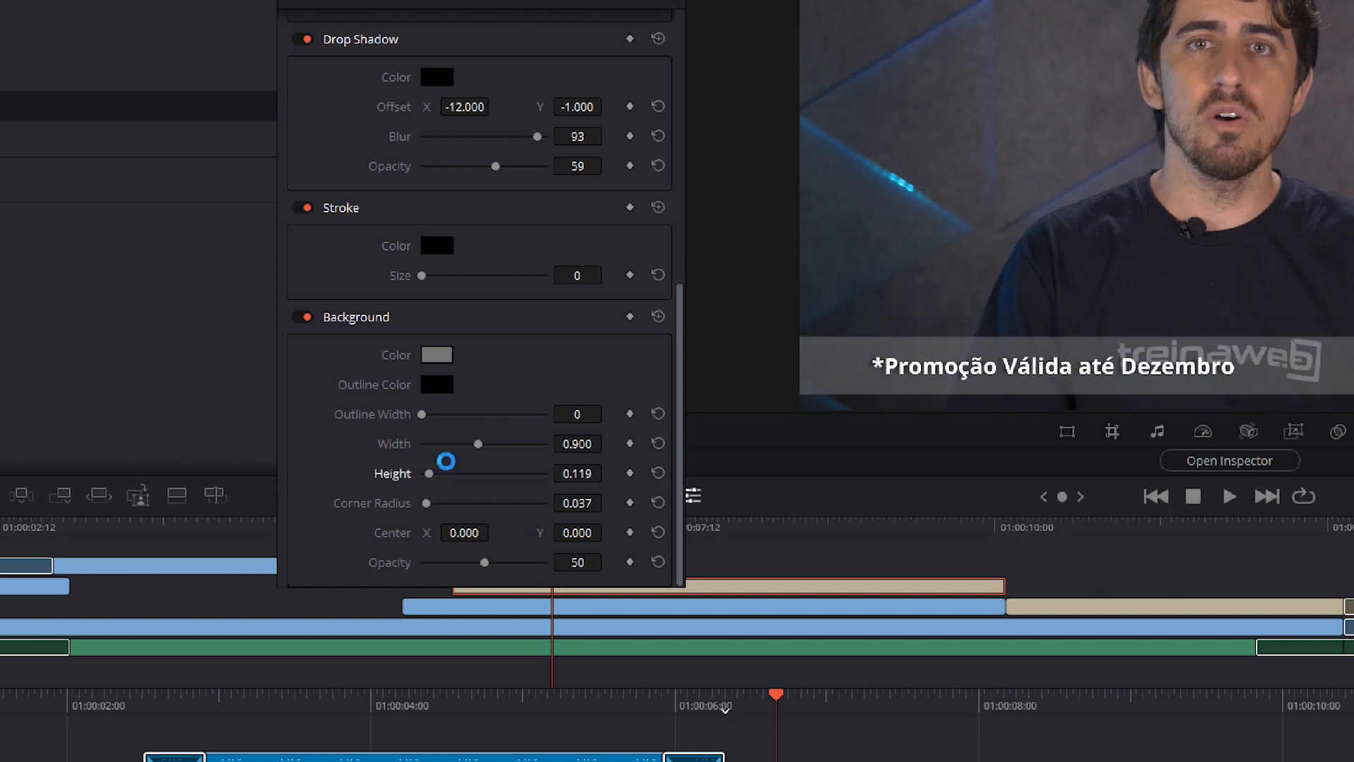
drag(478, 444, 432, 475)
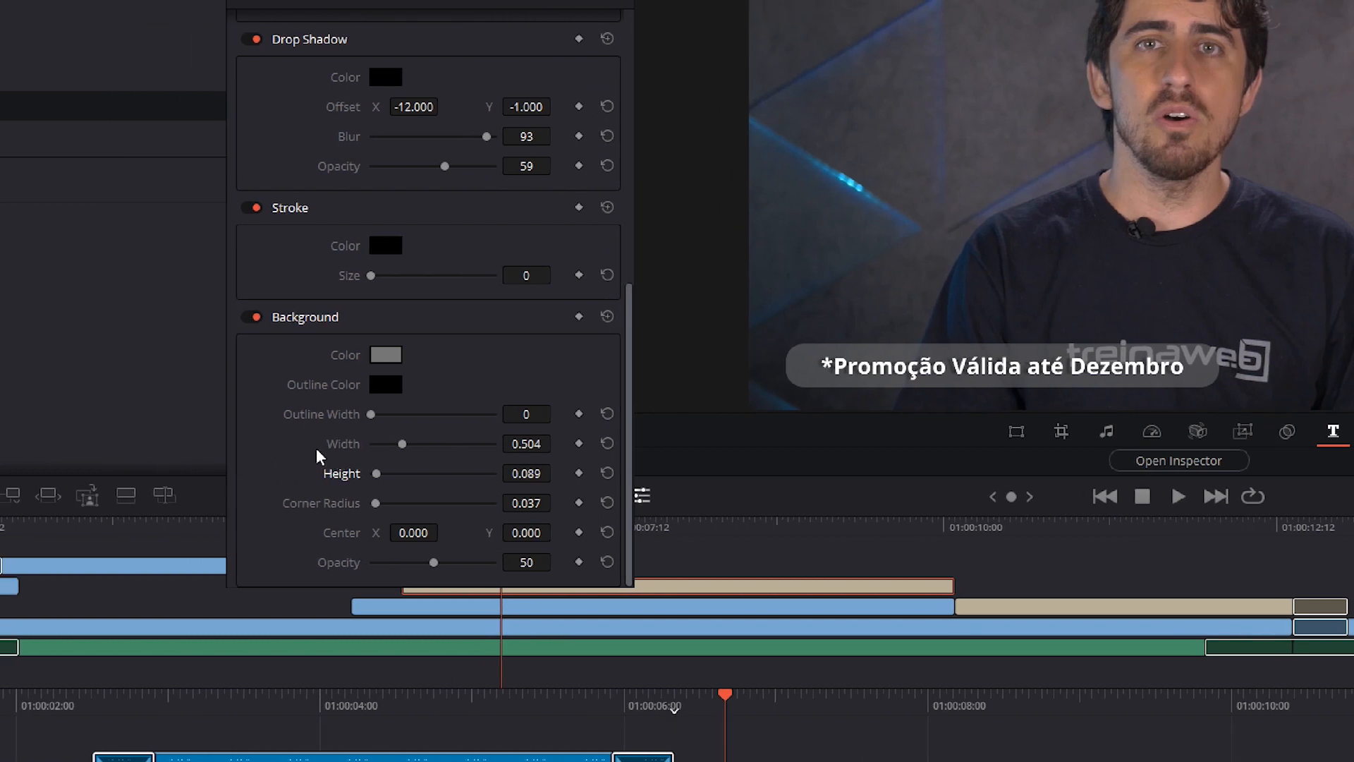
Set the text background's center to Y 1.000 and its opacity to 64.
mouse_move(376, 503)
mouse_down()
mouse_move(420, 508)
mouse_move(349, 508)
mouse_move(387, 508)
mouse_move(376, 508)
mouse_up()
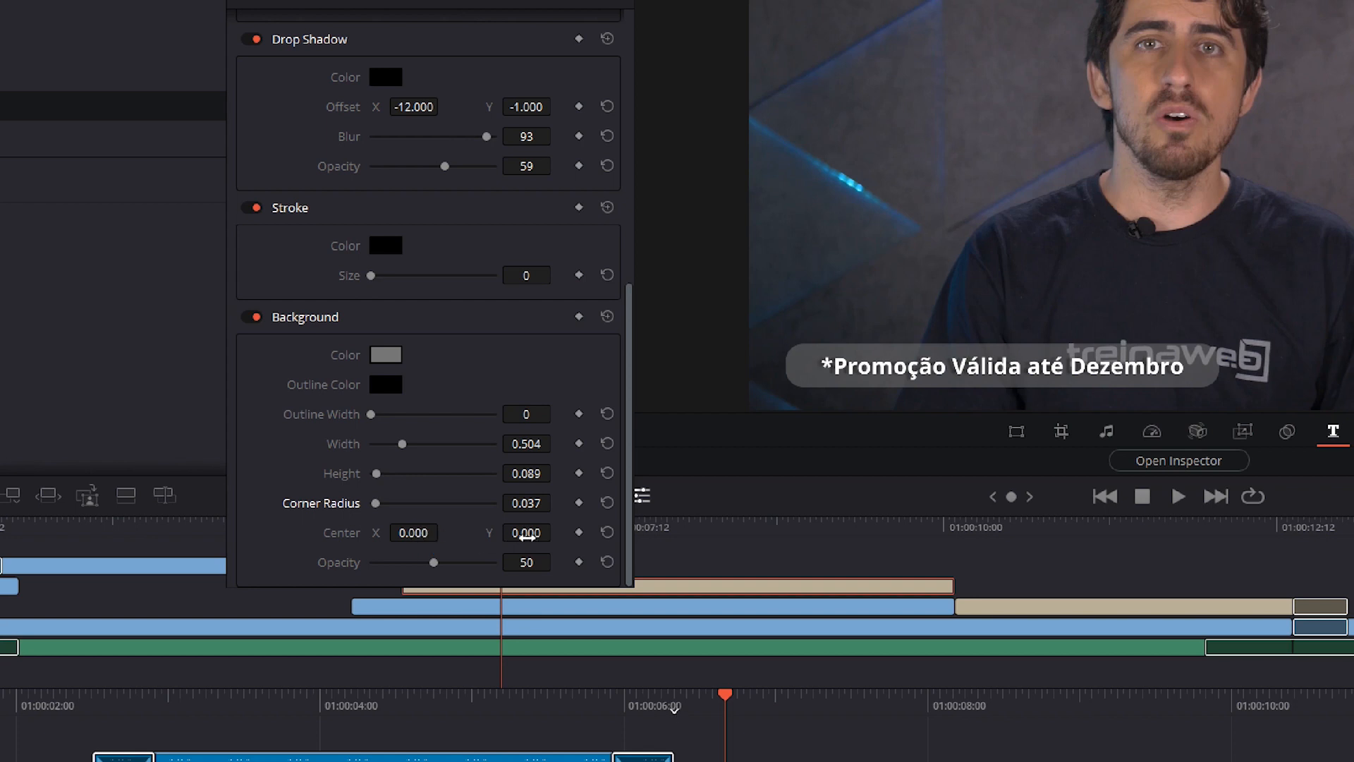
drag(526, 537, 527, 536)
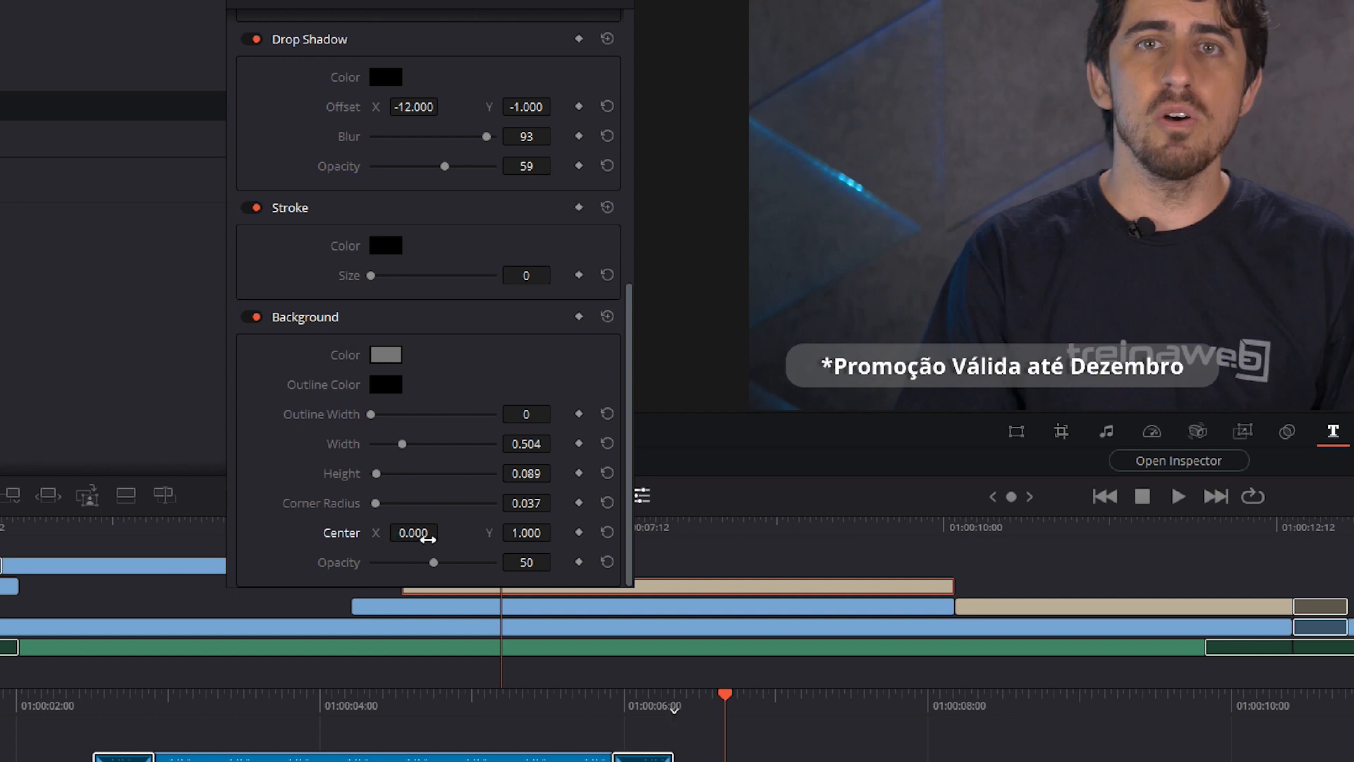
click(412, 534)
mouse_move(434, 562)
mouse_down()
mouse_move(498, 563)
mouse_move(388, 564)
mouse_move(450, 563)
mouse_up()
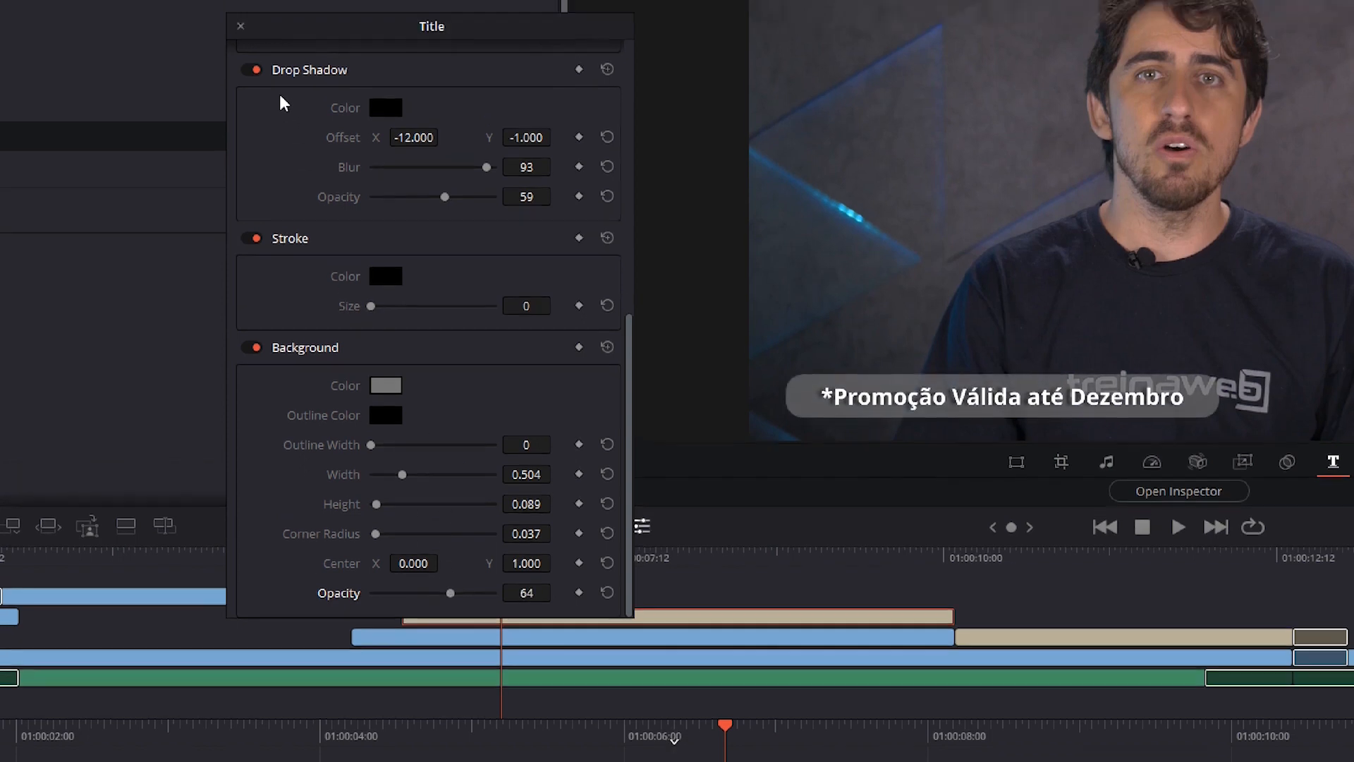
Compare the text with and without its drop shadow, leave the shadow enabled, and turn off the background.
click(250, 39)
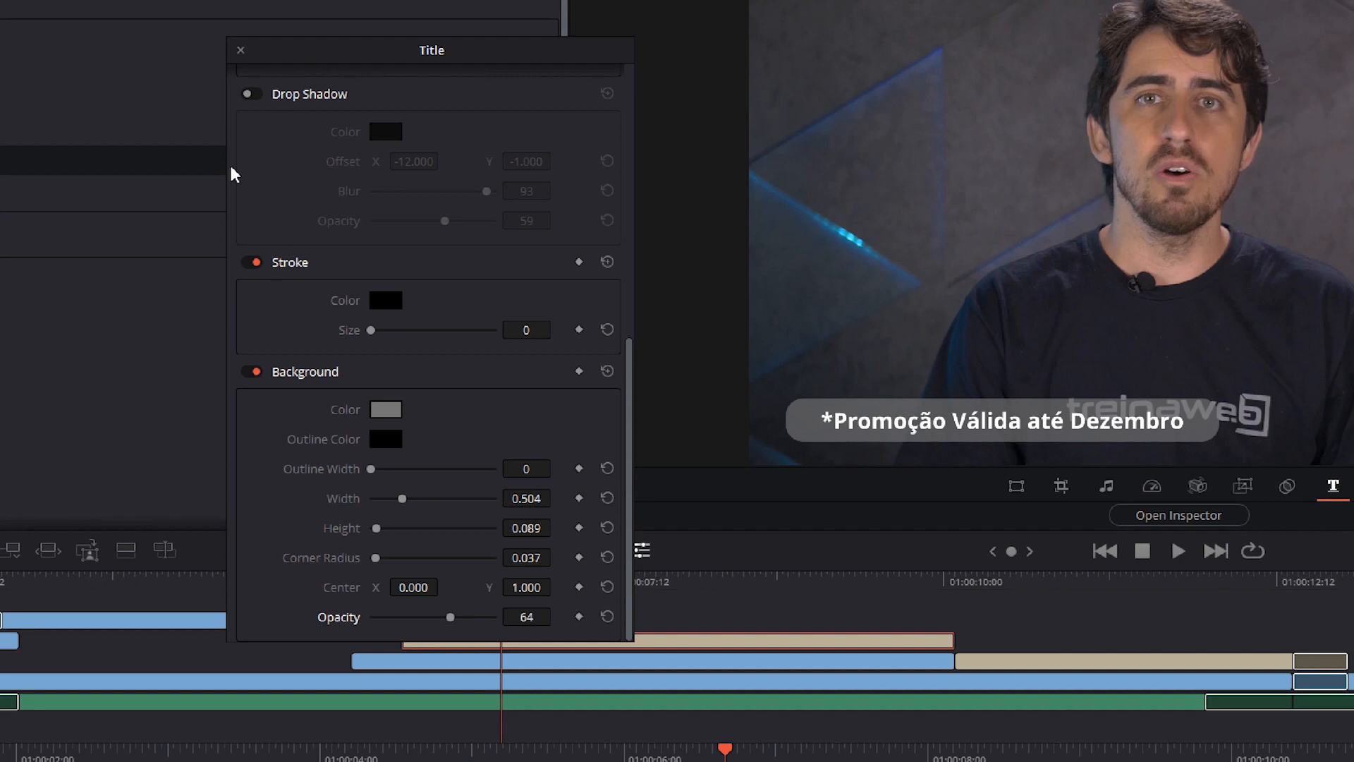
click(254, 96)
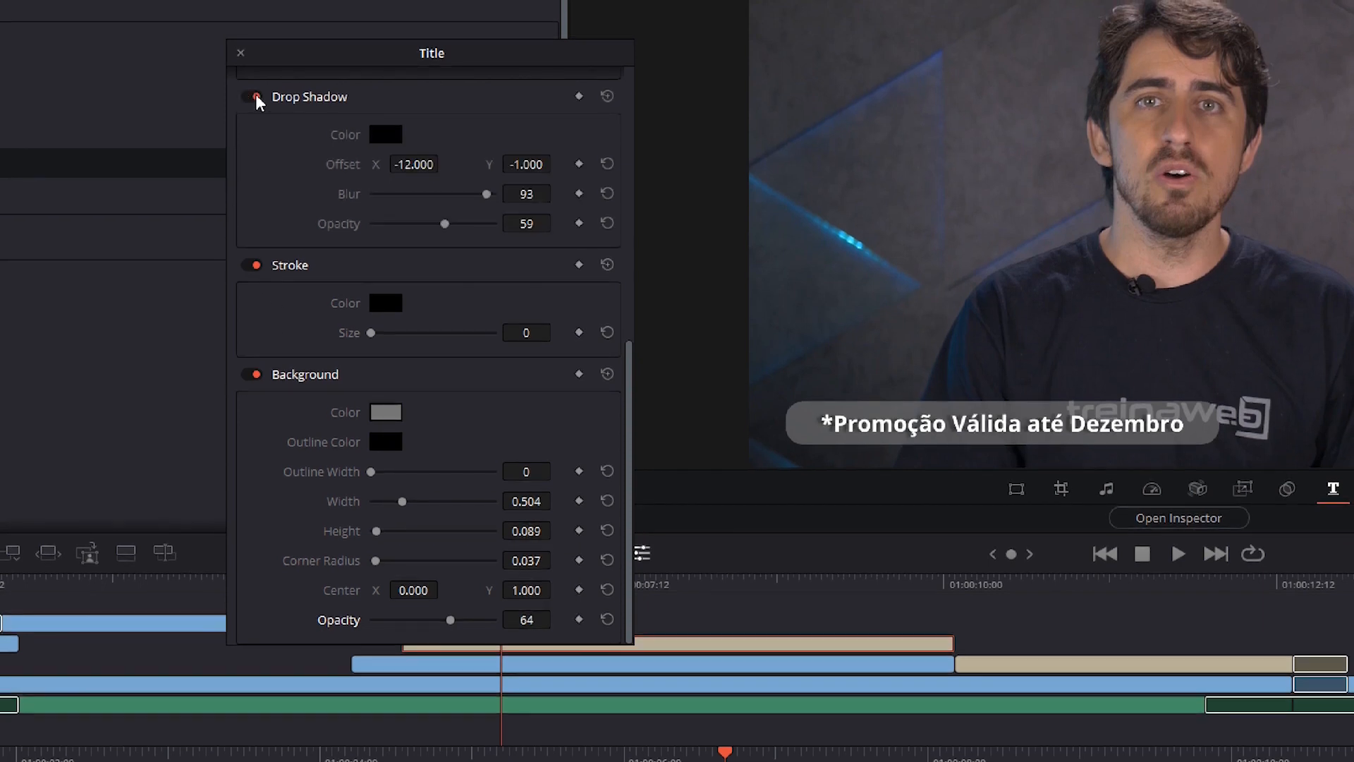
click(254, 97)
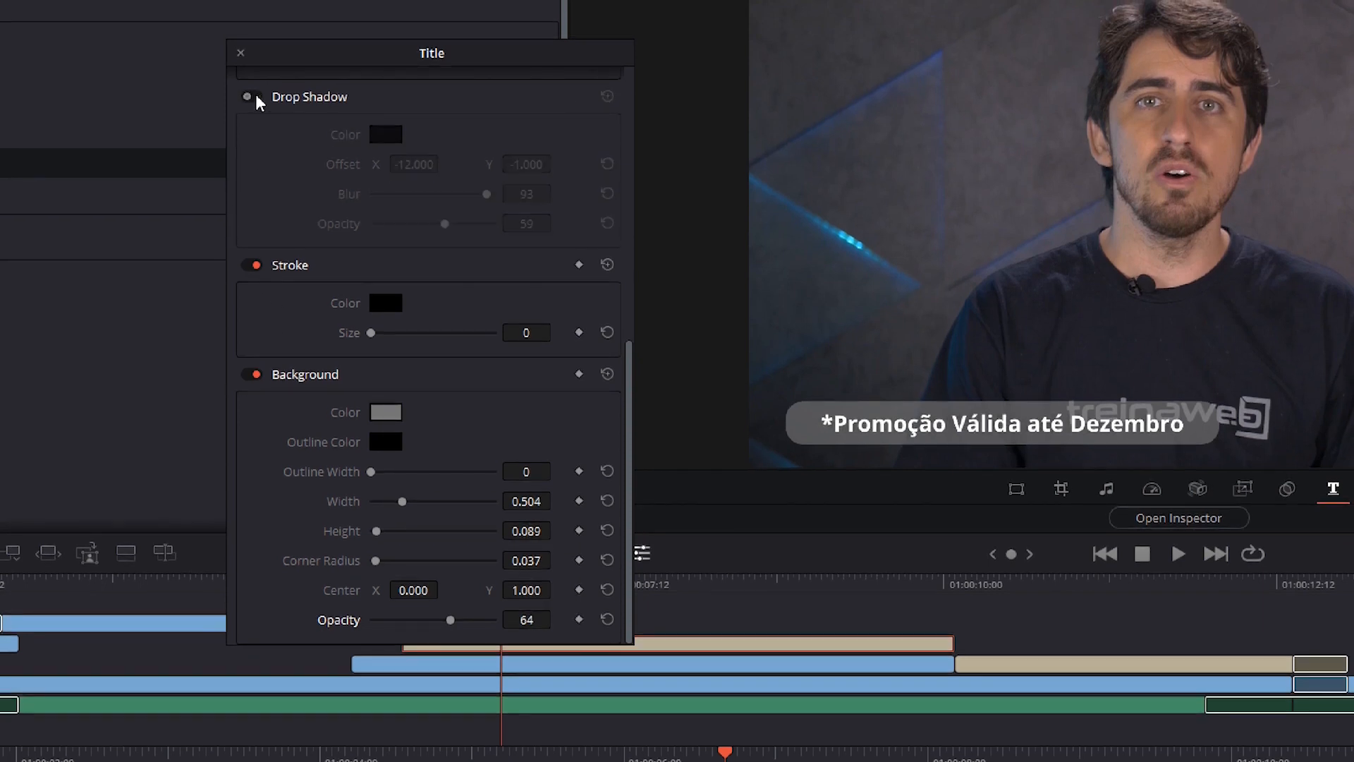
click(254, 98)
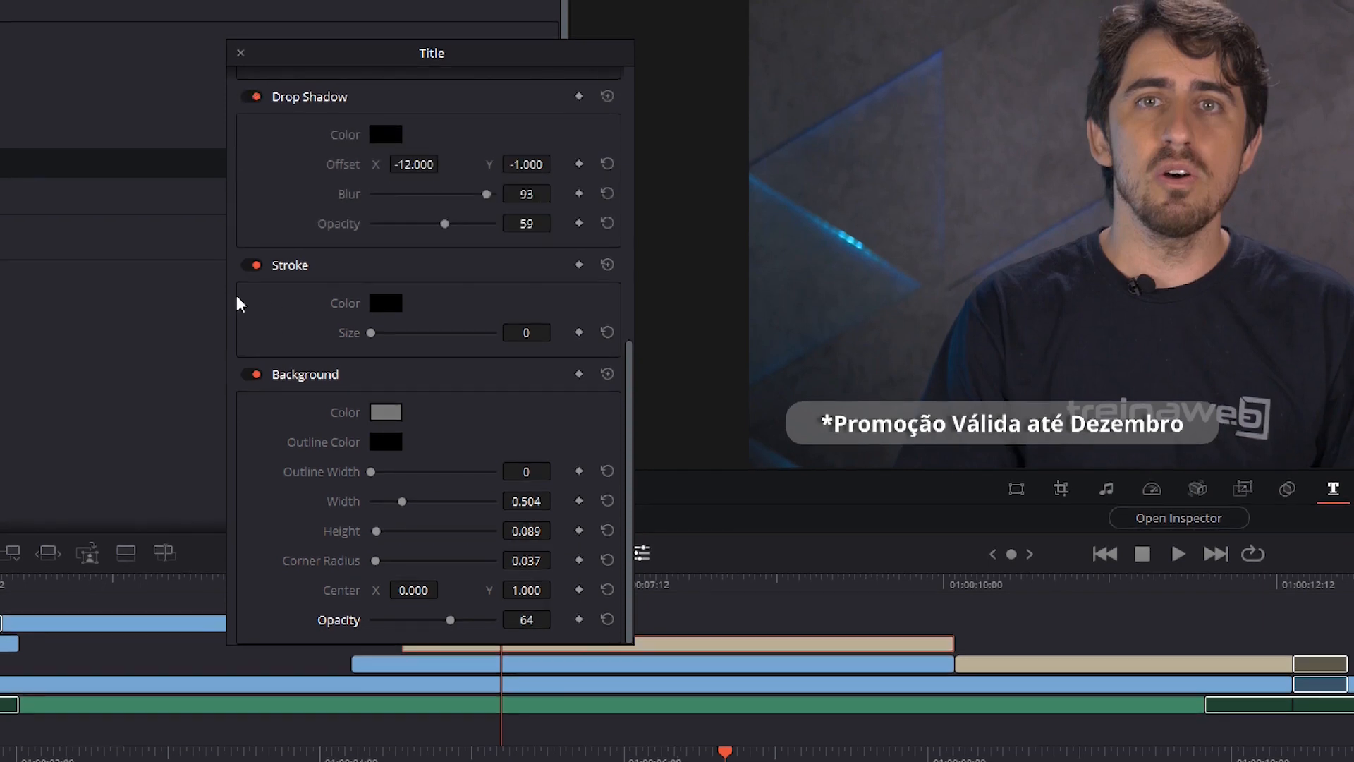
click(256, 375)
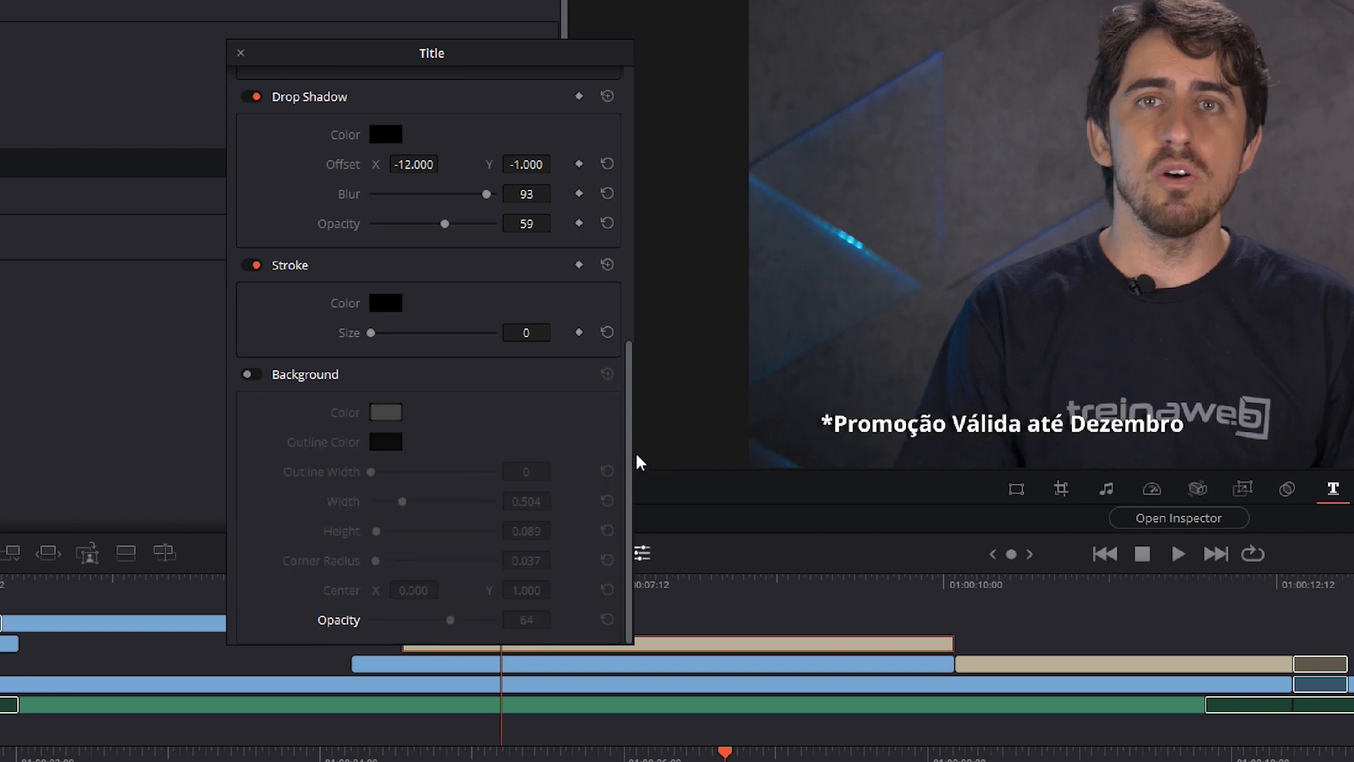
Move the text to position X 479, Y 68, and close the title settings and the viewer tools.
drag(630, 457, 625, 173)
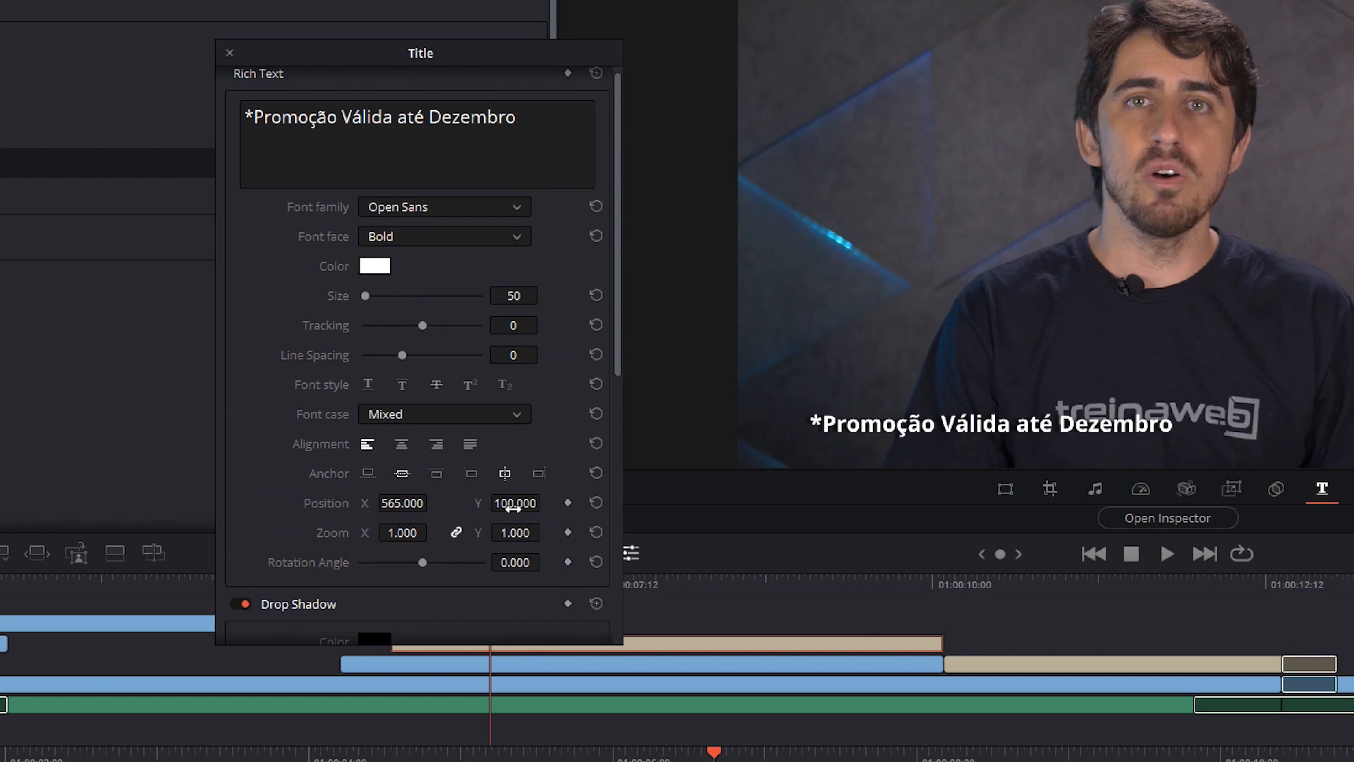
drag(510, 502, 509, 502)
drag(395, 503, 321, 500)
drag(548, 513, 546, 503)
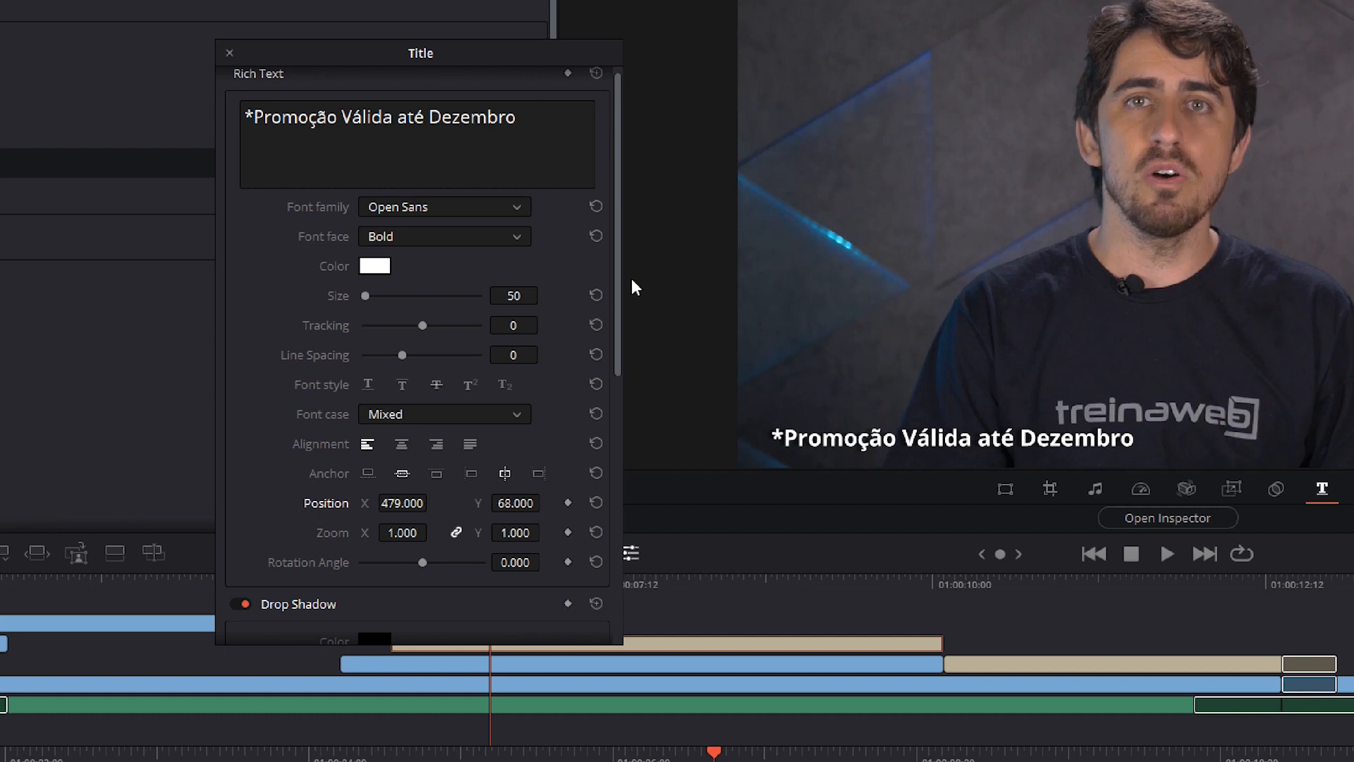
scroll(619, 290, up, 1)
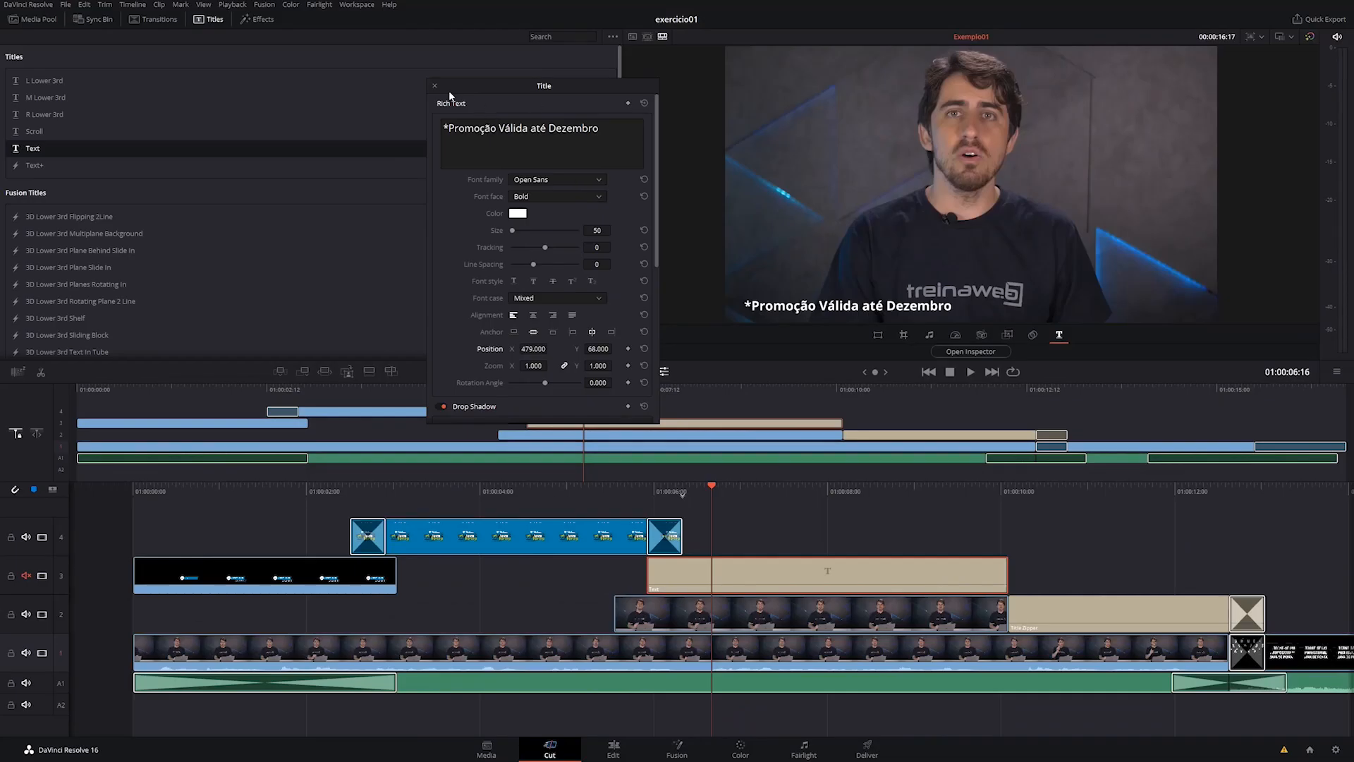
click(434, 86)
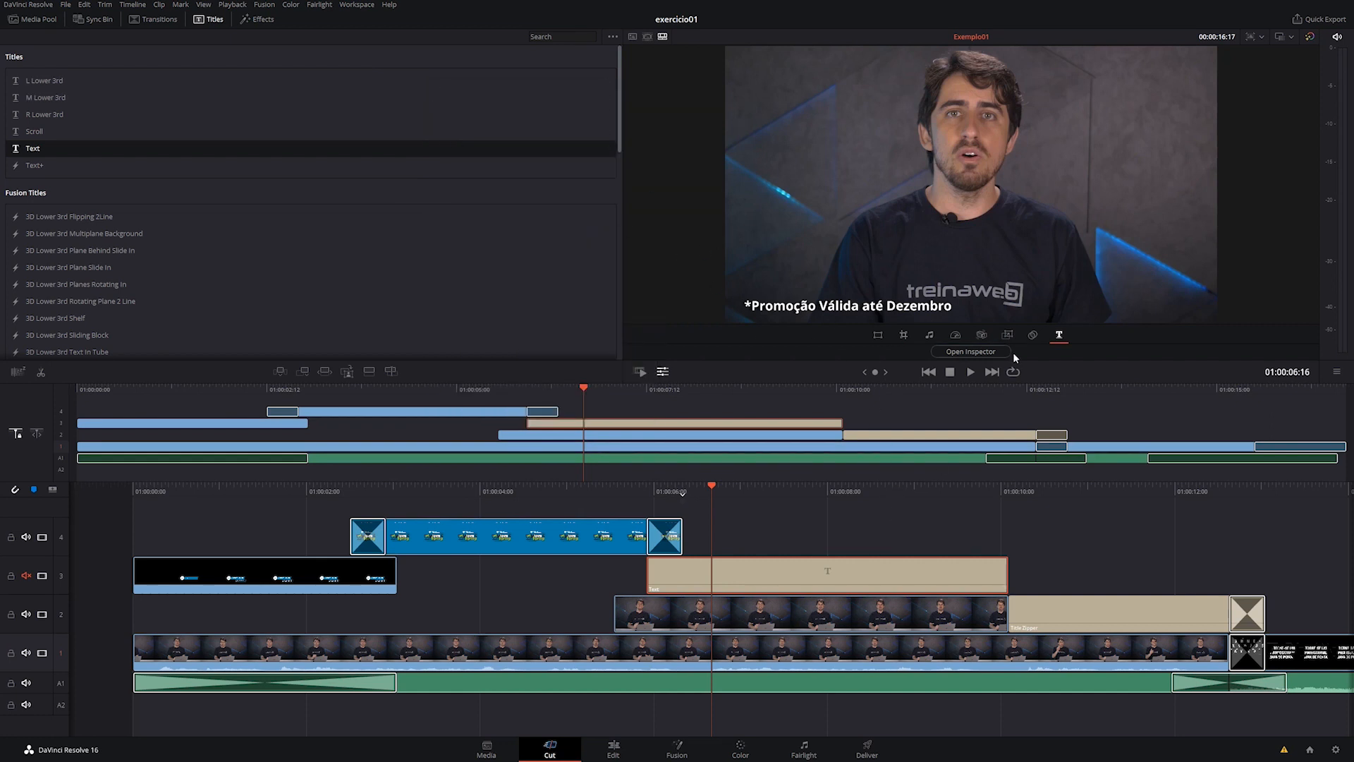
click(663, 371)
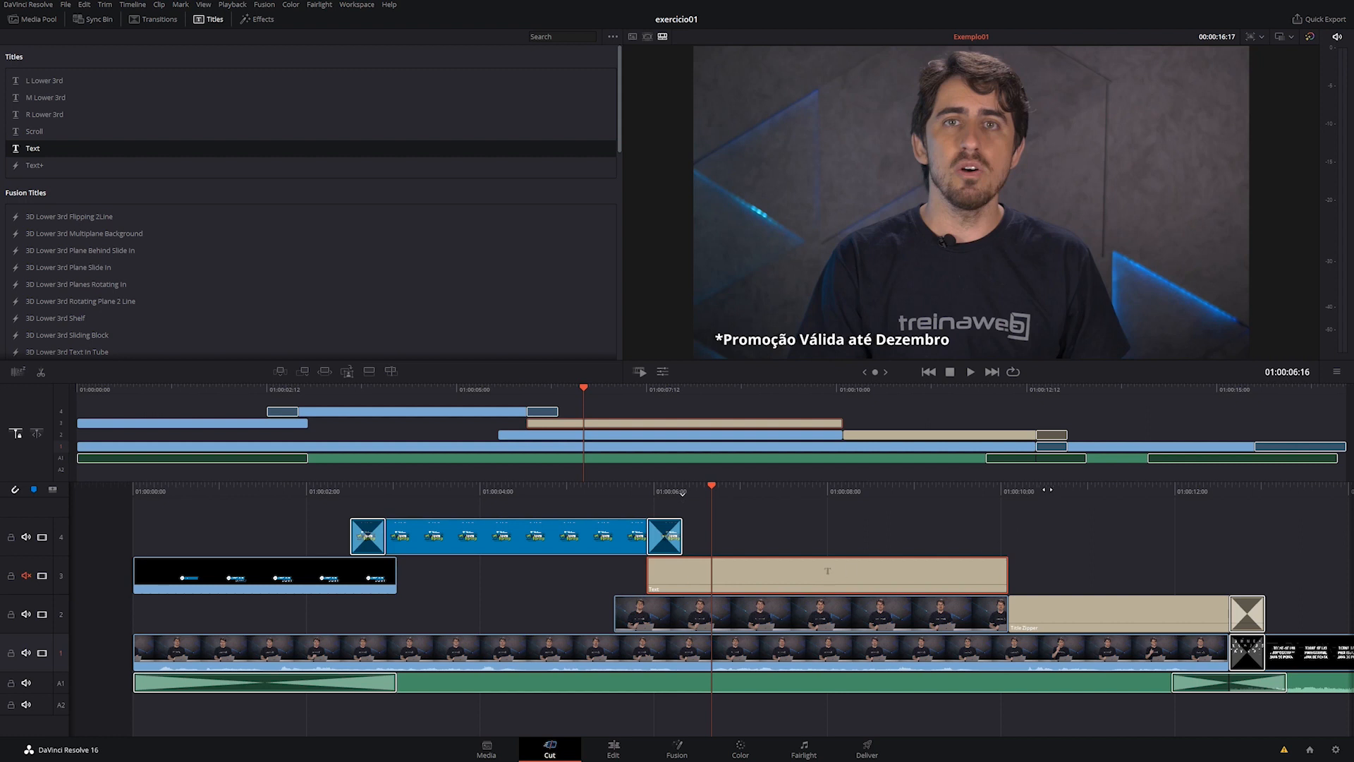
Paste a copy of the Text title on track 3 above the closing clip, preview it there, and delete the copy.
drag(707, 486, 52, 485)
key(ctrl+v)
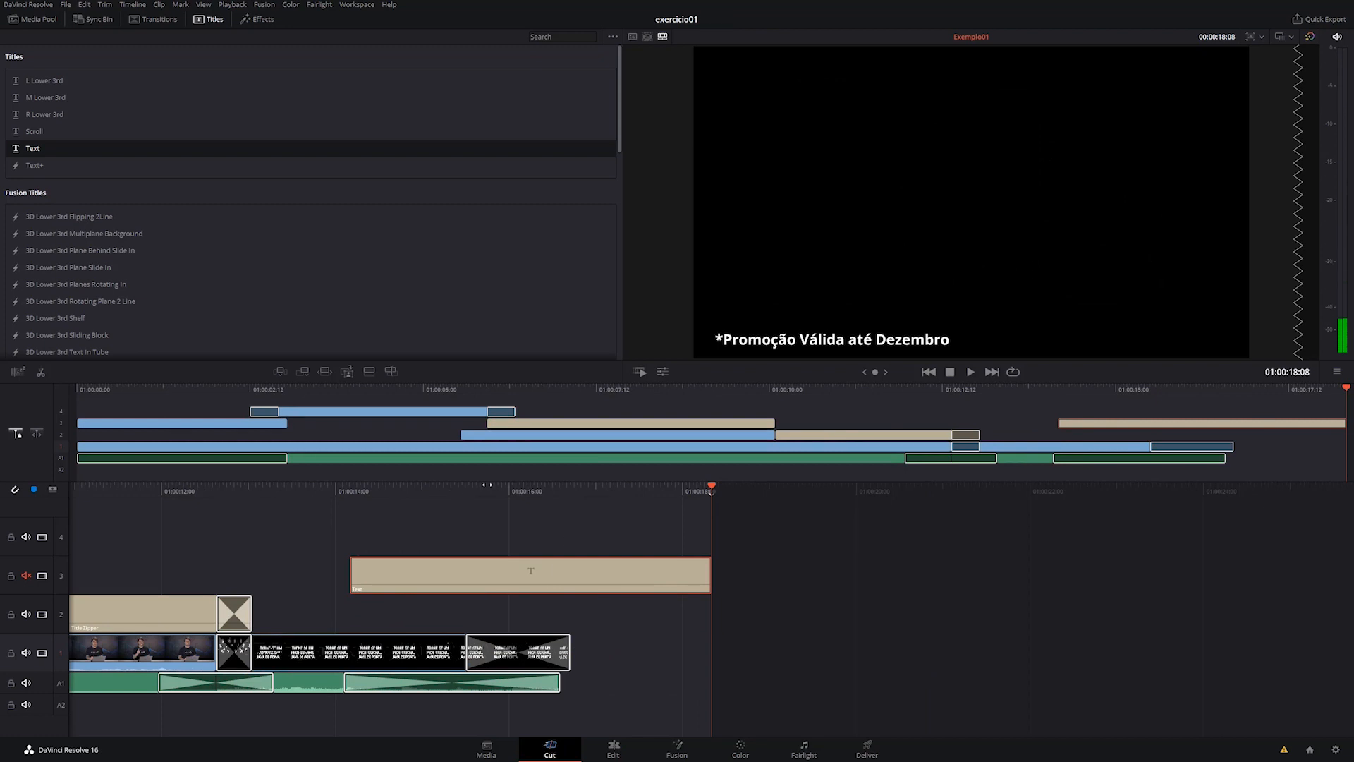
click(1194, 389)
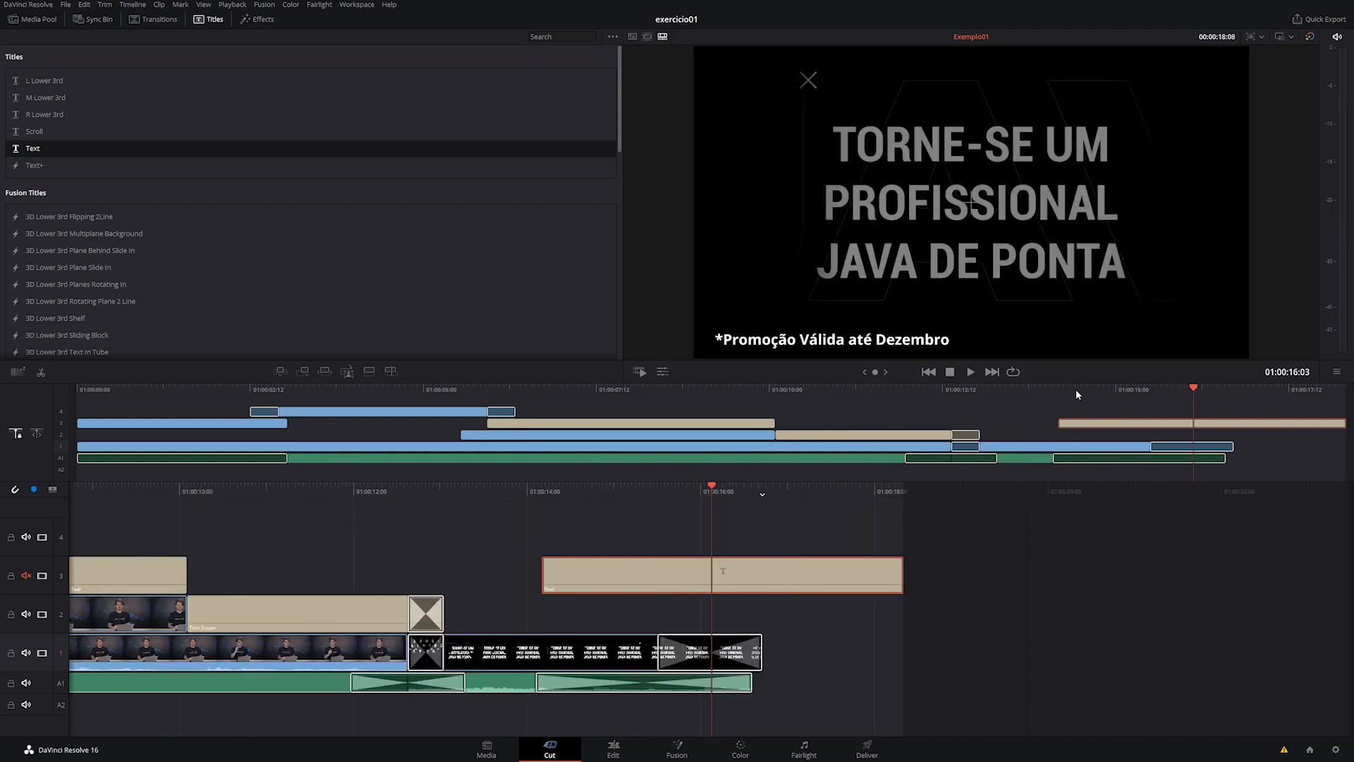
click(712, 391)
click(1175, 390)
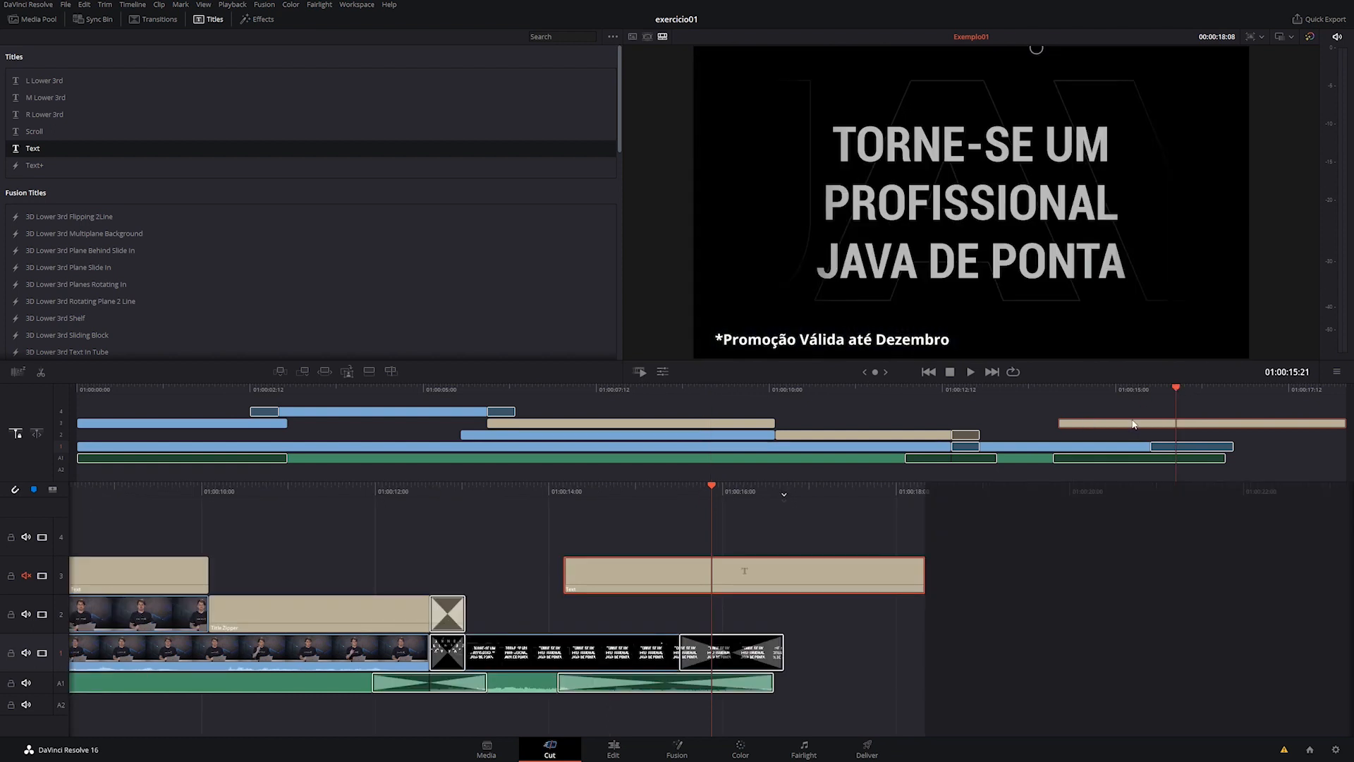
key(Delete)
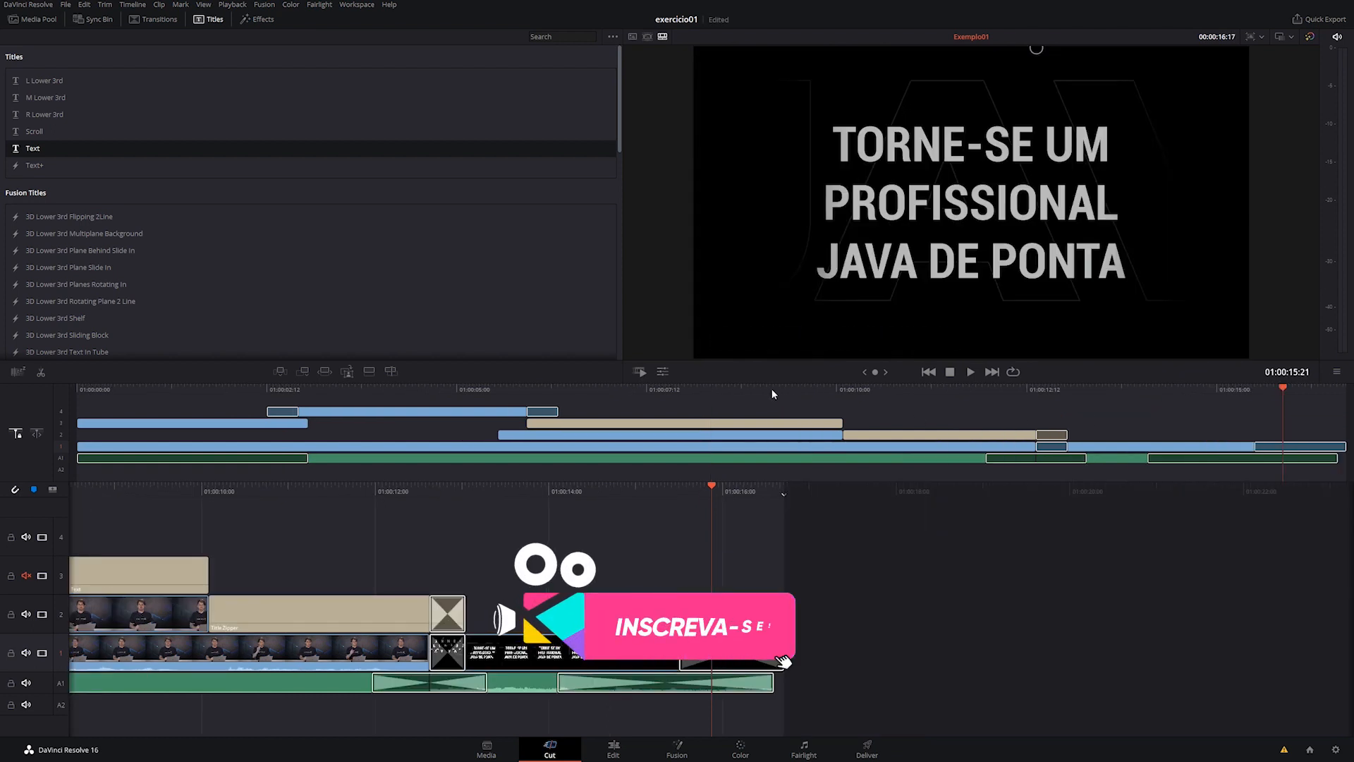
Place the playhead at 01:00:11:08 to view the "Arraste Para Cima" title.
click(771, 388)
click(938, 387)
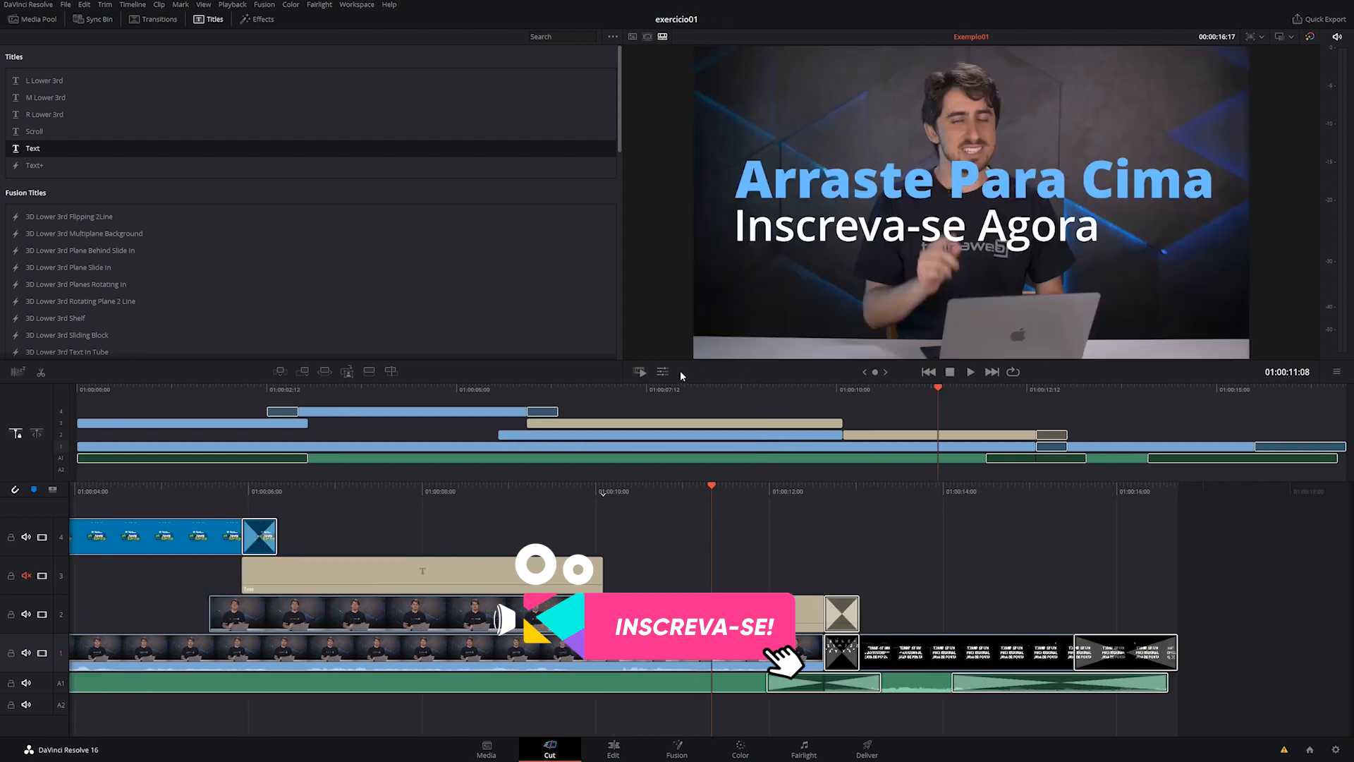